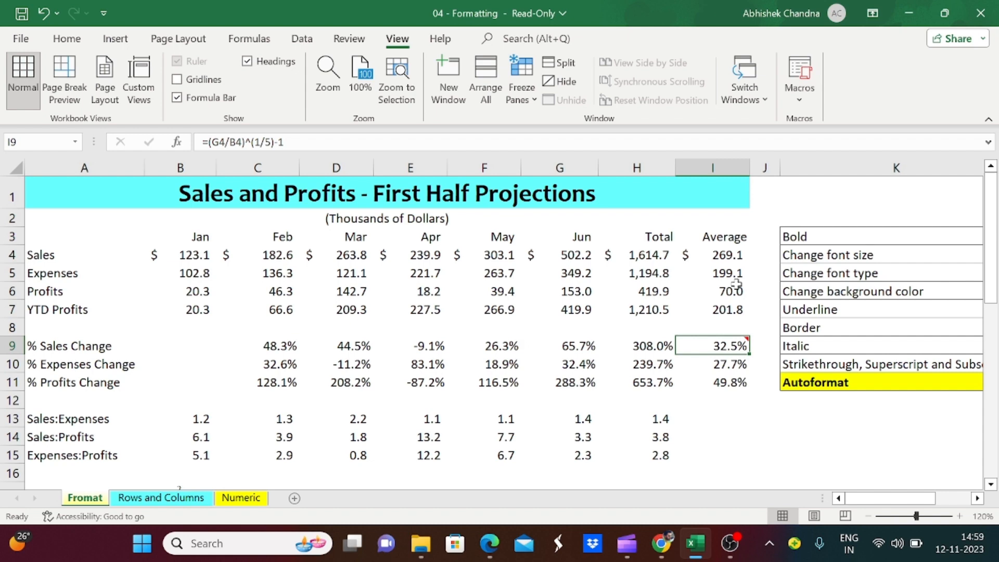
# Go through the list of formatting topics in K3:K11, from Bold down to Autoformat.
pyautogui.press('Right')
pyautogui.press('Right')
pyautogui.hotkey('ctrl', 'Up')
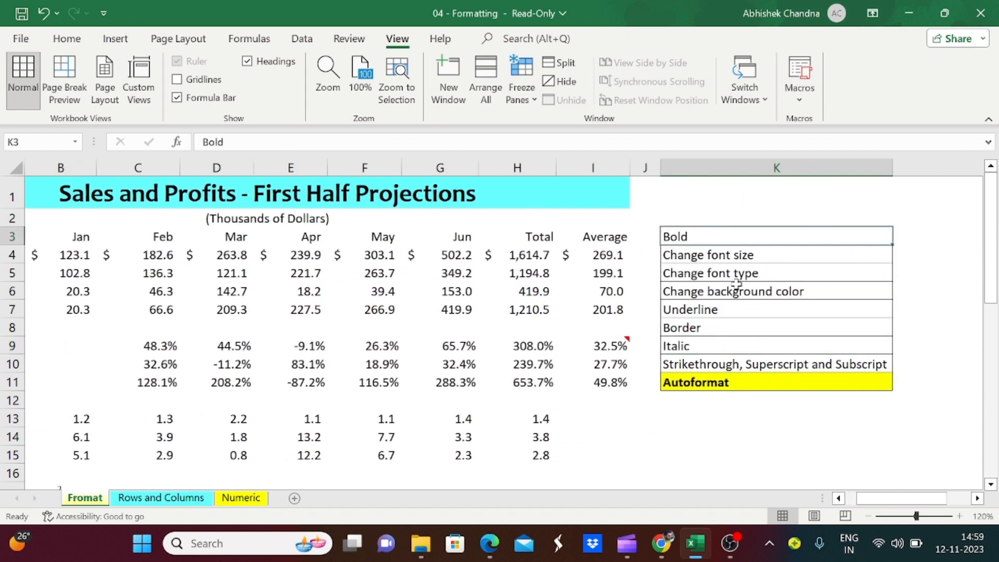
pyautogui.press('Down')
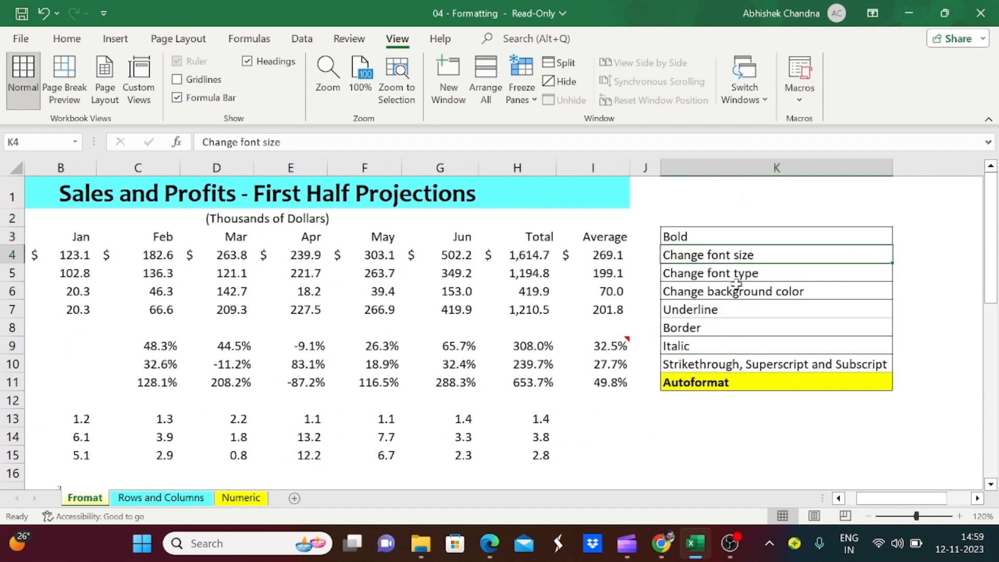
pyautogui.press('Down')
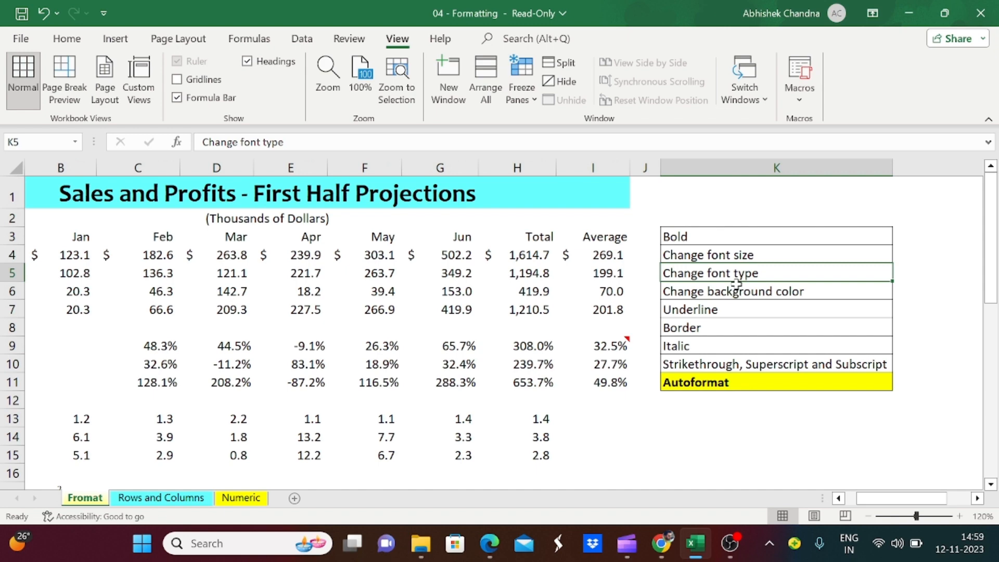
pyautogui.press('Down')
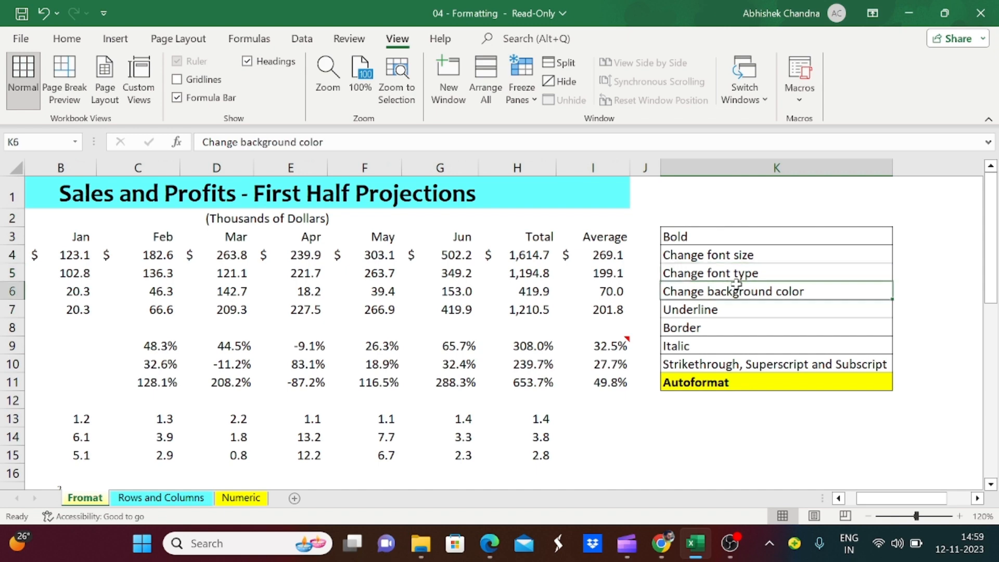
pyautogui.press('Down')
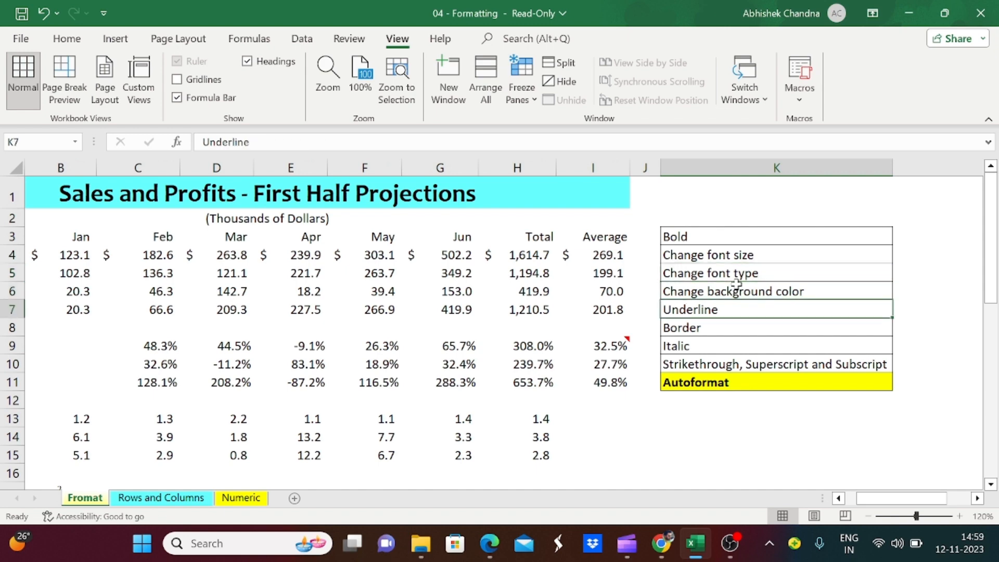
pyautogui.press('Down')
pyautogui.press('Down')
pyautogui.press('Down')
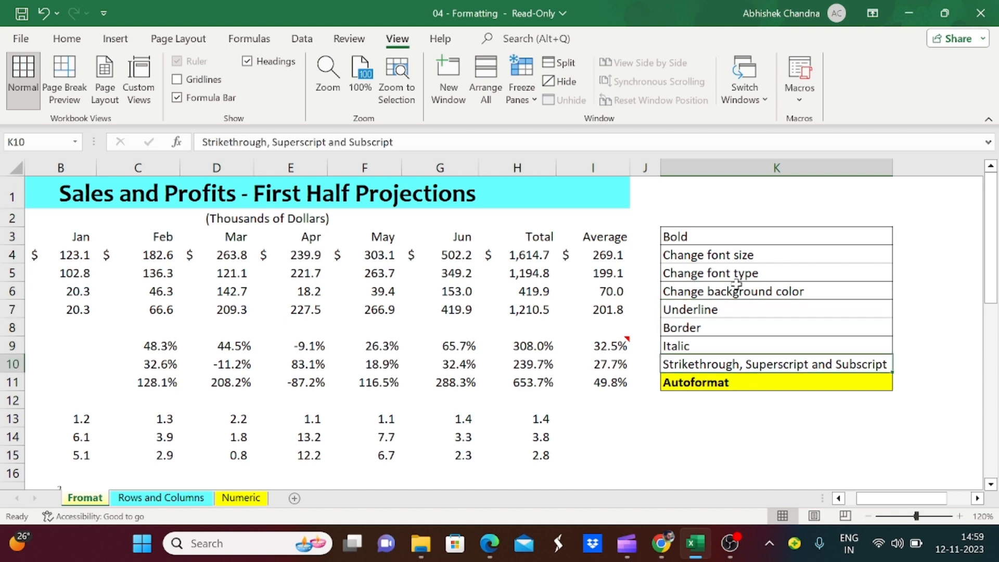
pyautogui.press('Down')
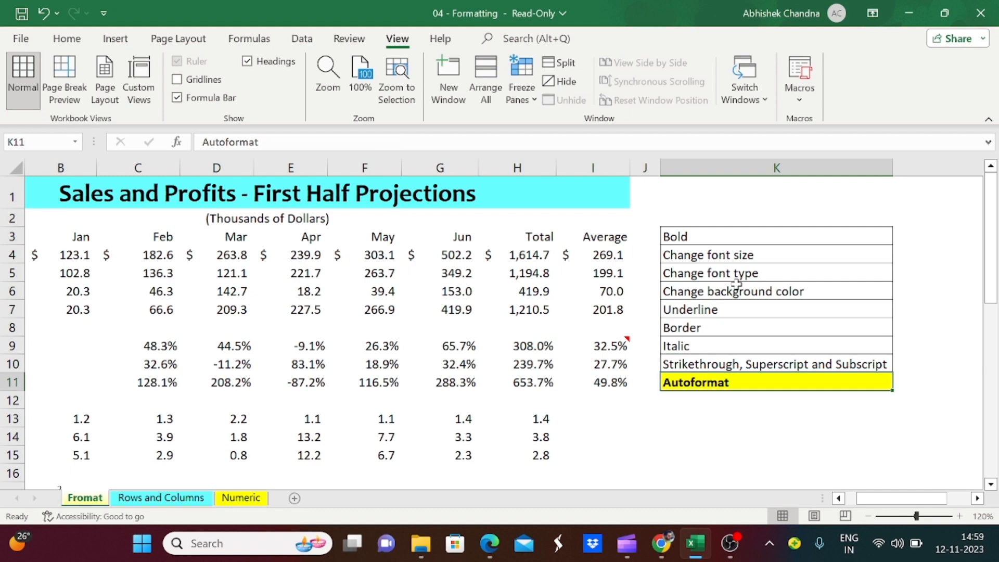
# Make the column headings from Jan to Average in row 3 bold and italic.
pyautogui.hotkey('ctrl', 'Left')
pyautogui.hotkey('ctrl', 'Left')
pyautogui.hotkey('ctrl', 'Left')
pyautogui.hotkey('ctrl', 'Up')
pyautogui.hotkey('ctrl', 'Up')
pyautogui.hotkey('ctrl', 'Up')
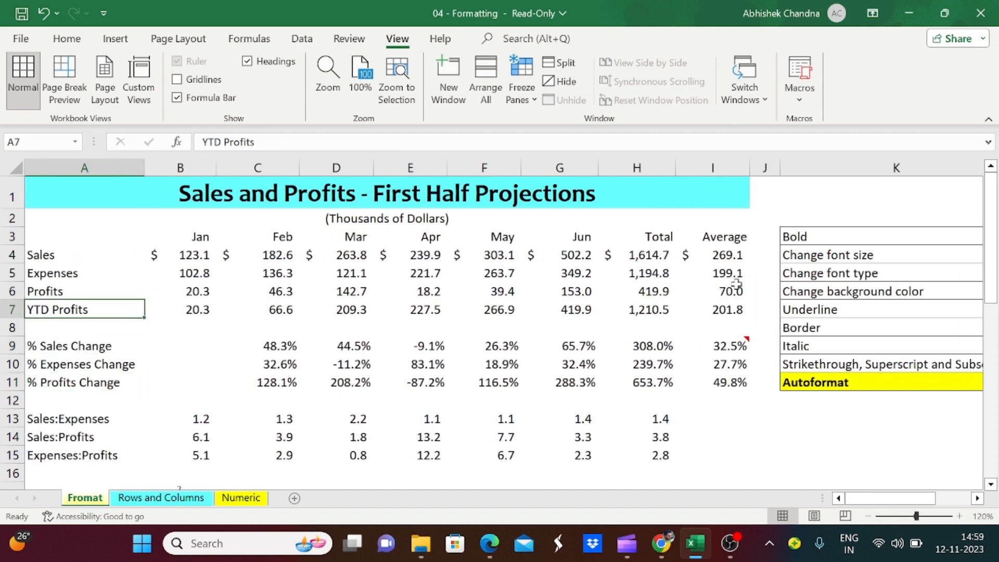
pyautogui.press('Right')
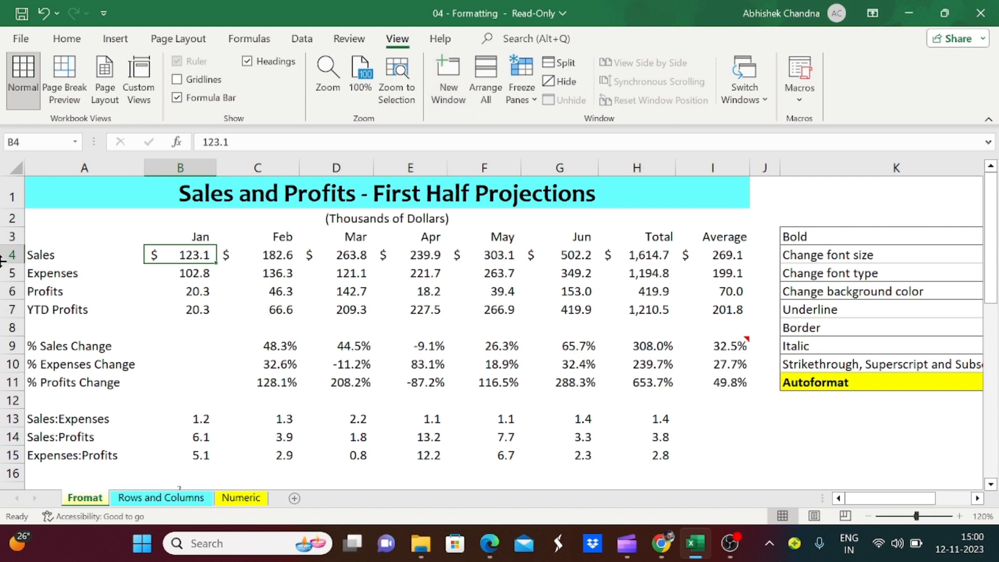
pyautogui.click(70, 39)
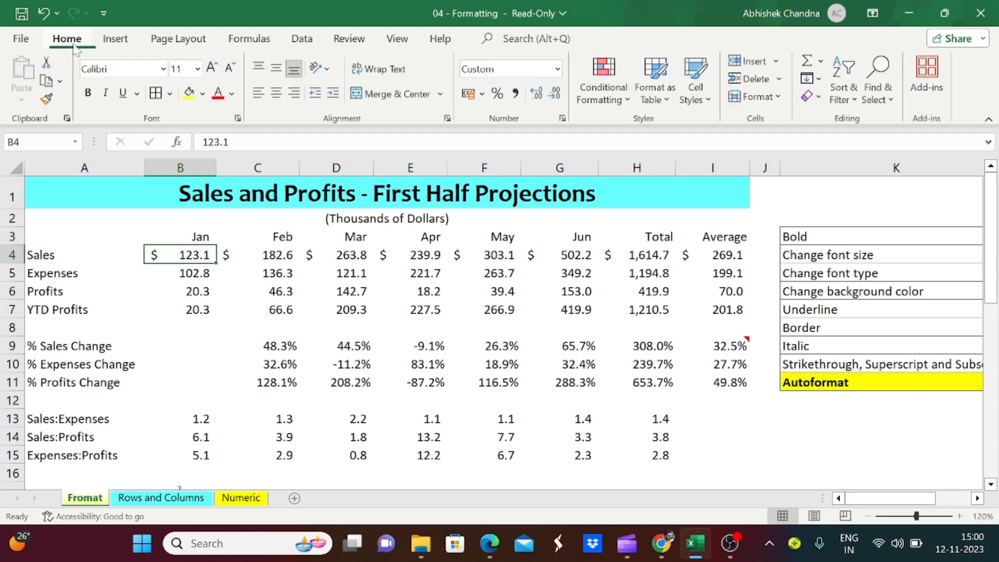
pyautogui.click(89, 235)
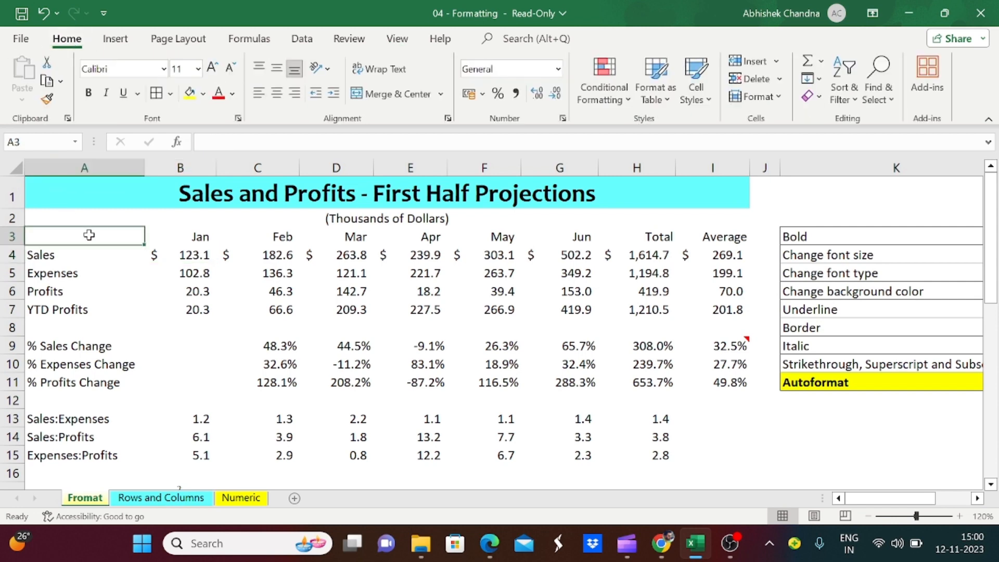
pyautogui.press('Right')
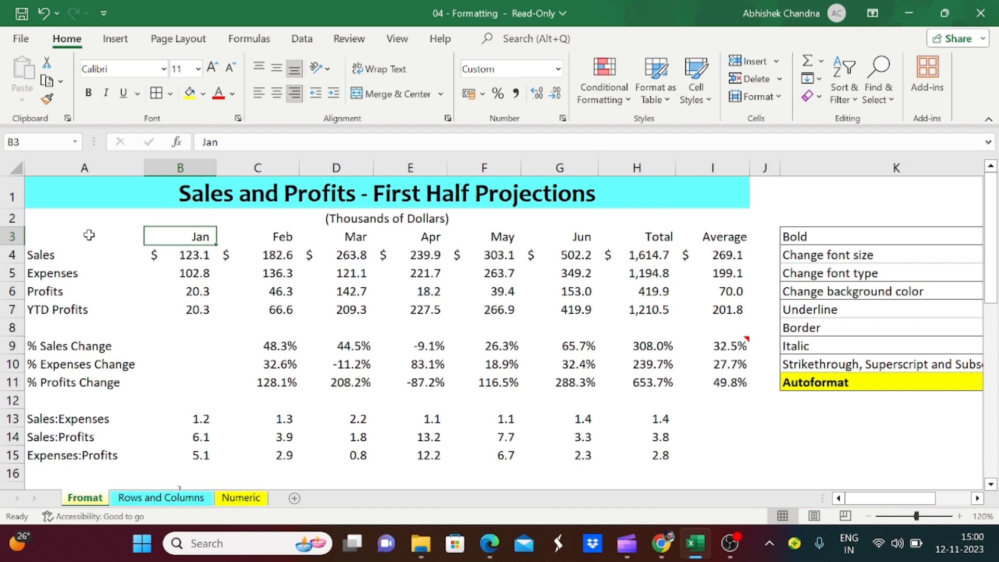
pyautogui.hotkey('ctrl', 'shift', 'Right')
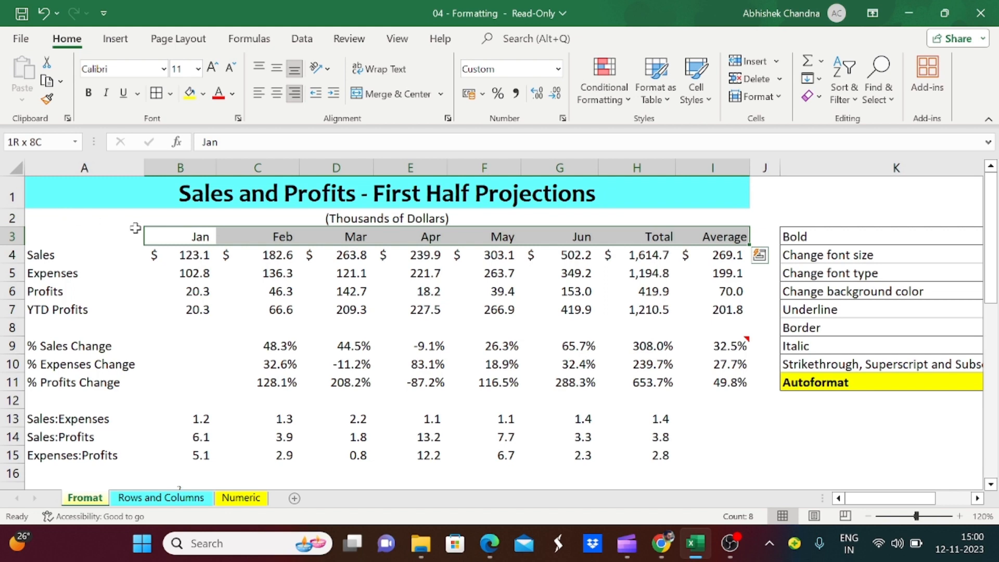
pyautogui.click(88, 93)
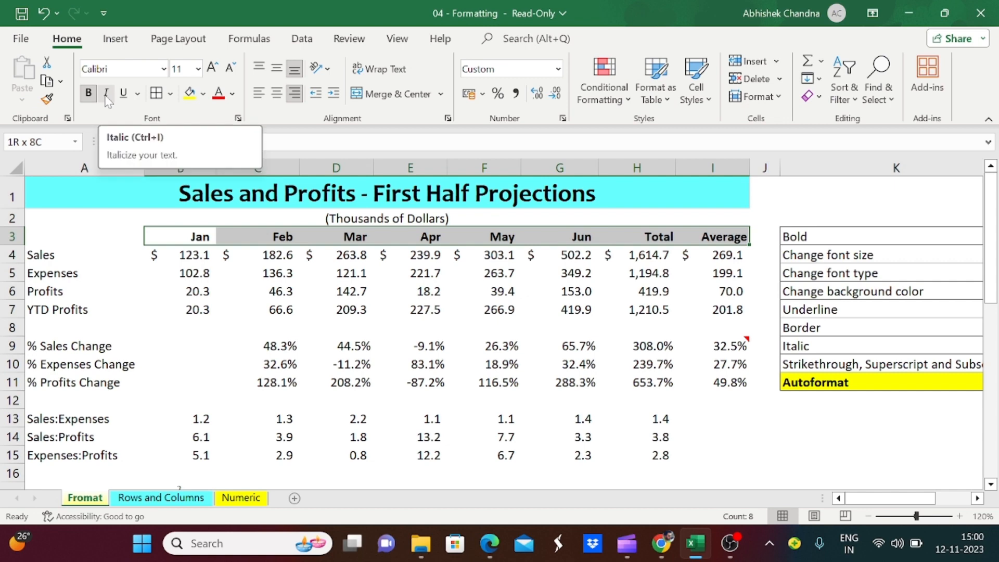
pyautogui.click(107, 94)
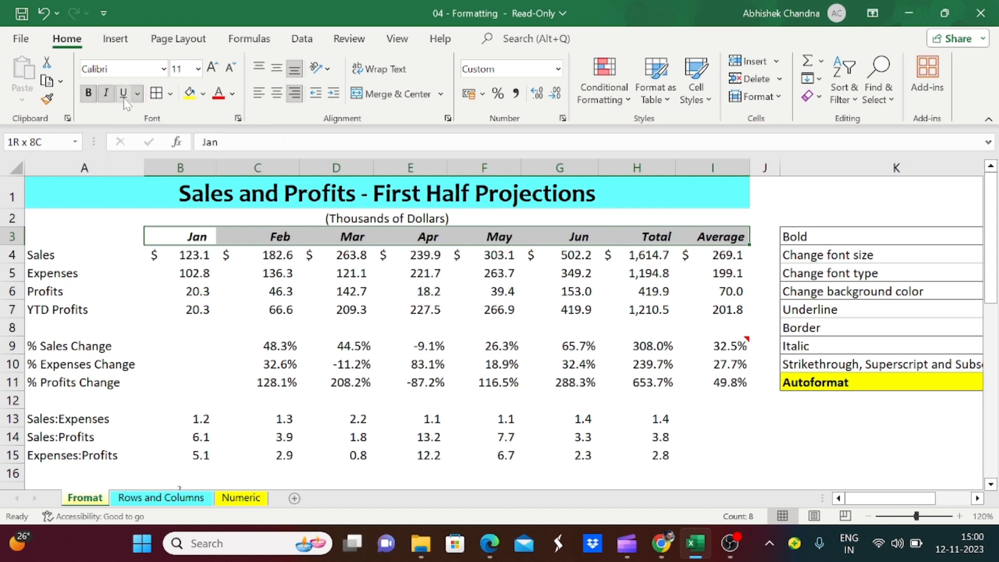
# Underline the row 3 headings from Jan to Average, and remove that underline again.
pyautogui.click(123, 97)
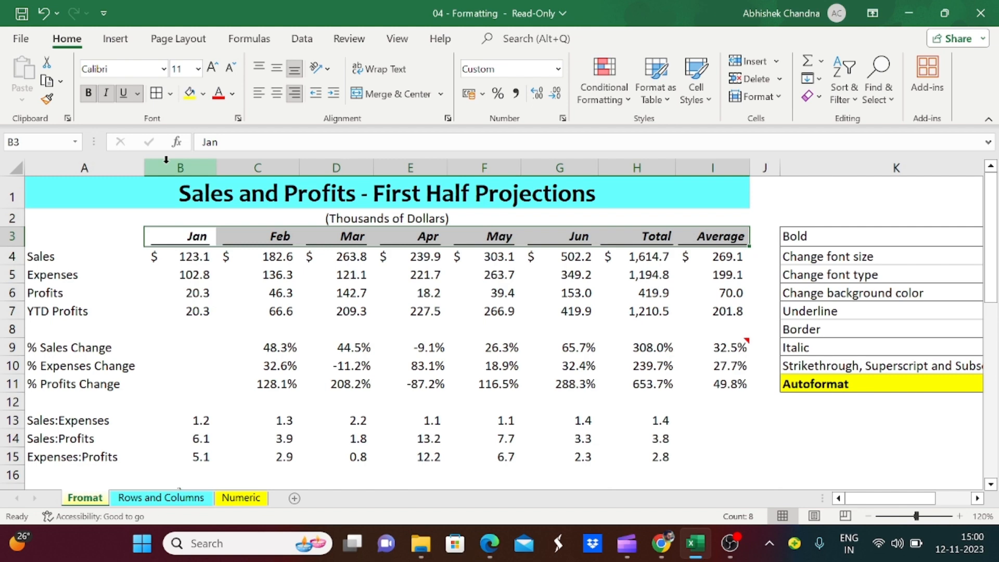
pyautogui.press('Up')
pyautogui.press('Down')
pyautogui.hotkey('ctrl', 'shift', 'Right')
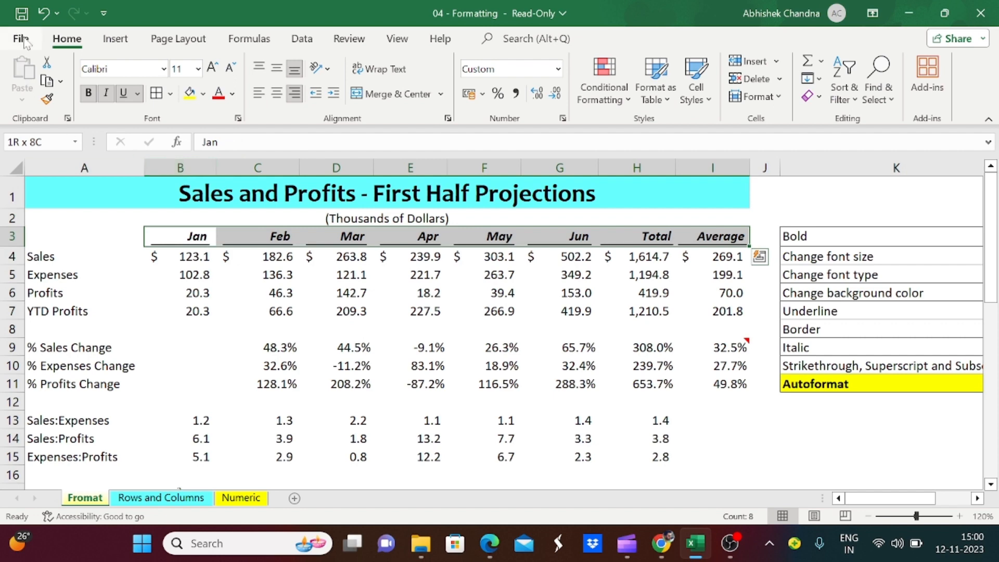
pyautogui.click(128, 98)
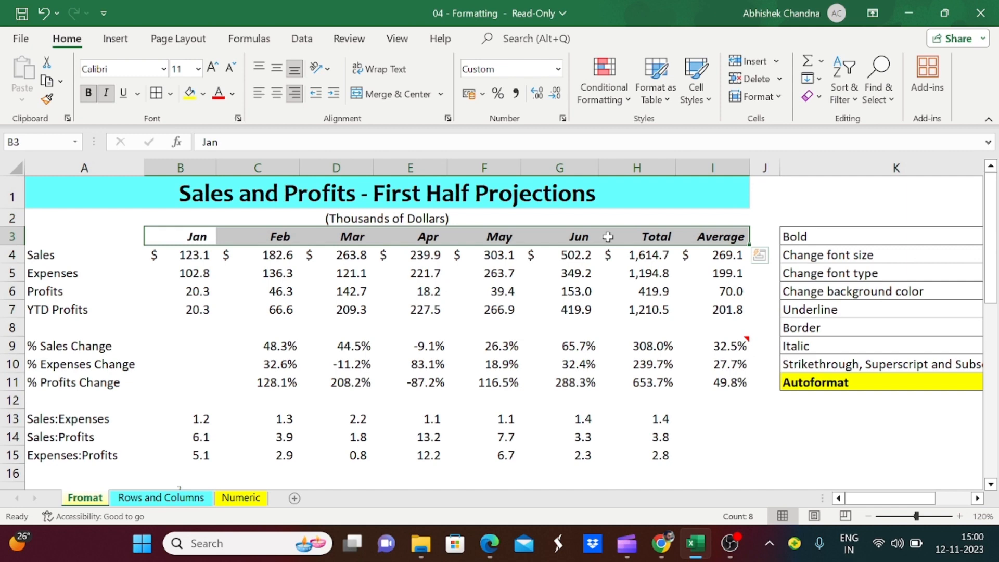
# Set the font size of the headings in B3:I3 to 13.
pyautogui.click(198, 69)
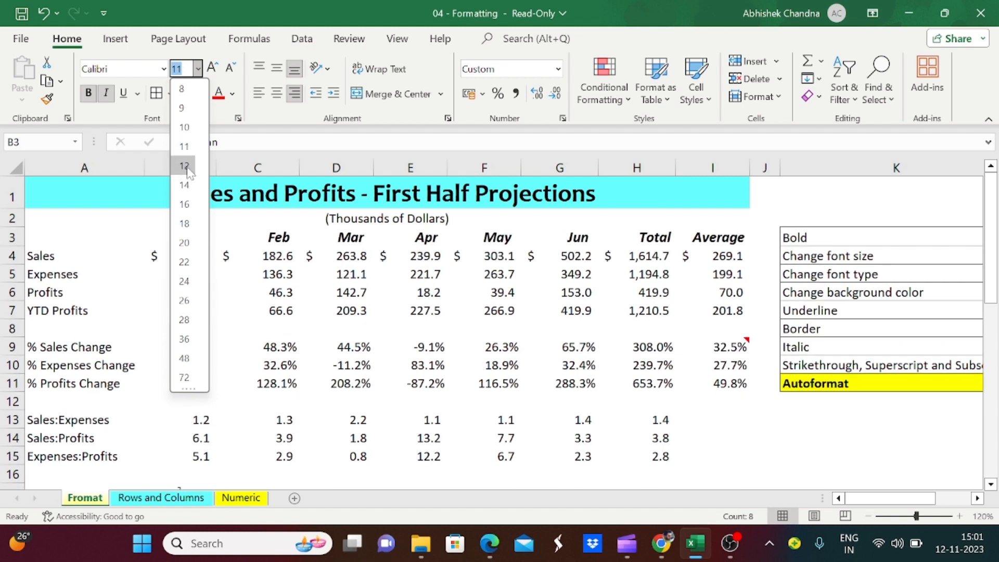
pyautogui.click(182, 73)
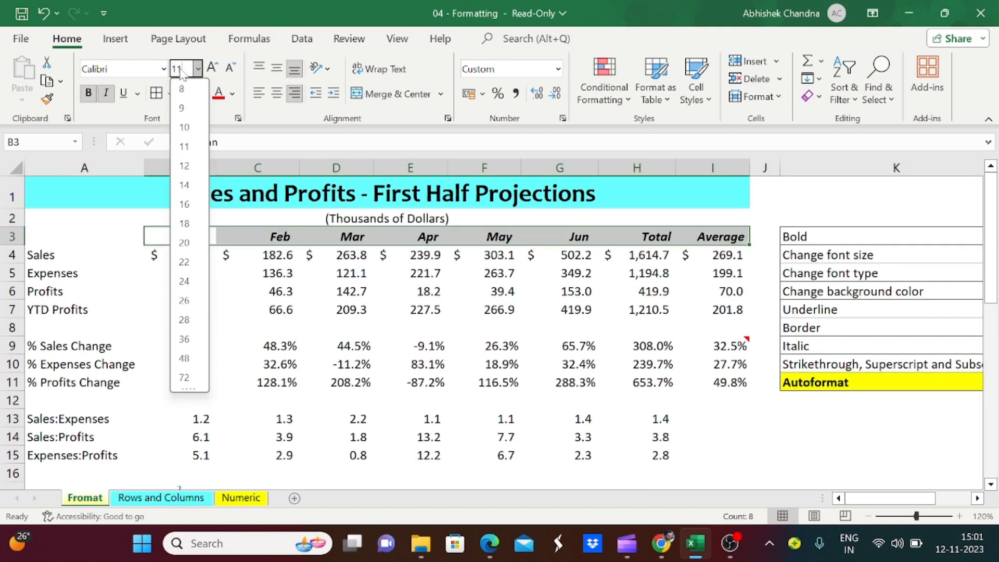
pyautogui.press('BackSpace')
pyautogui.write('3')
pyautogui.press('Return')
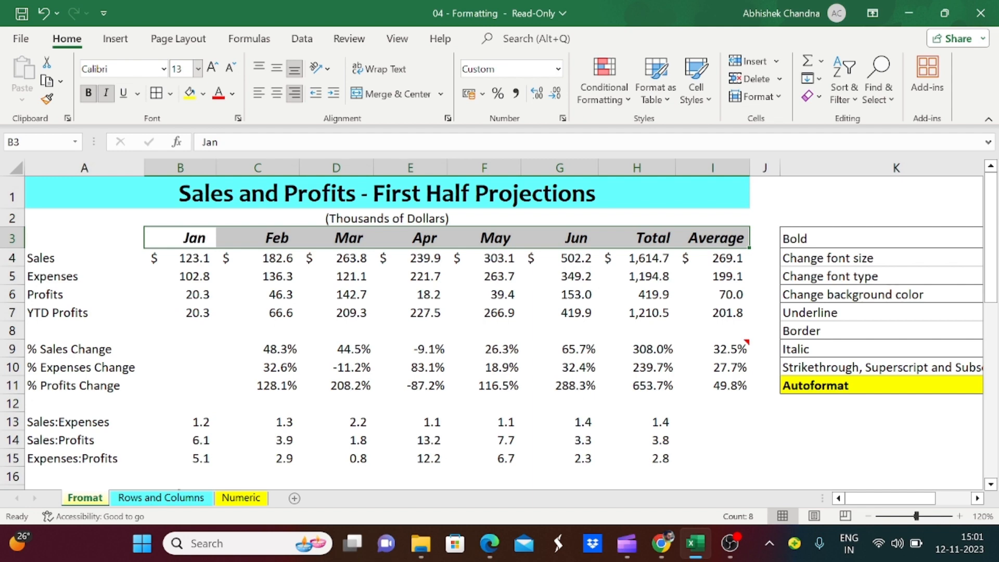
# Preview several typefaces for the selected row 3 headings and set their font to Arial.
pyautogui.click(164, 70)
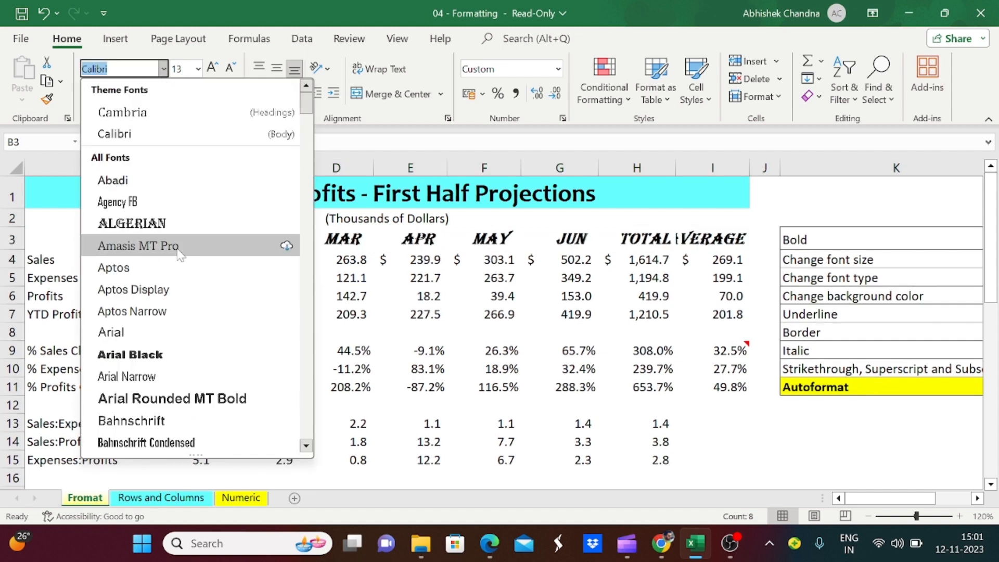
pyautogui.scroll(-3, 184, 388)
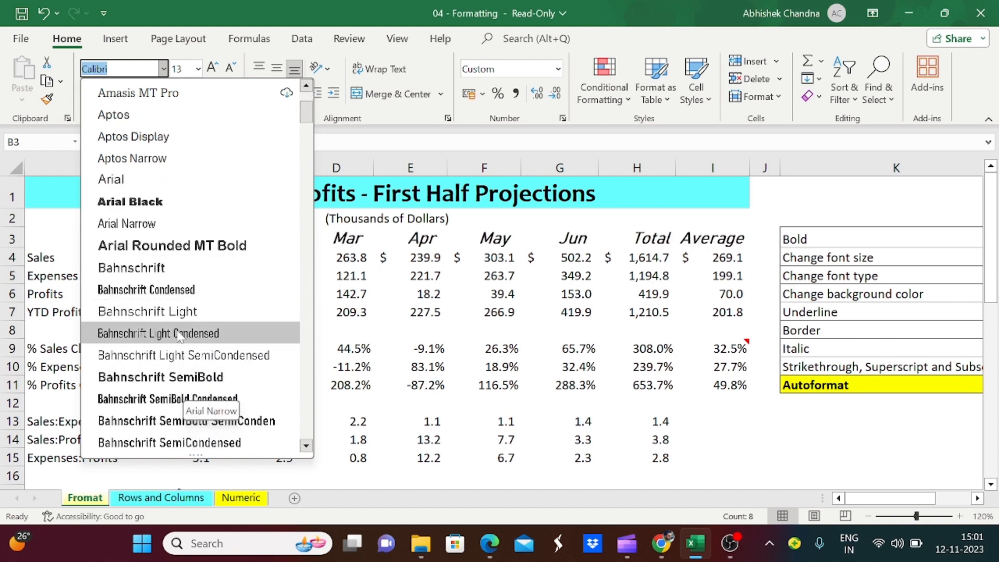
pyautogui.scroll(-1, 182, 335)
pyautogui.scroll(-4, 181, 339)
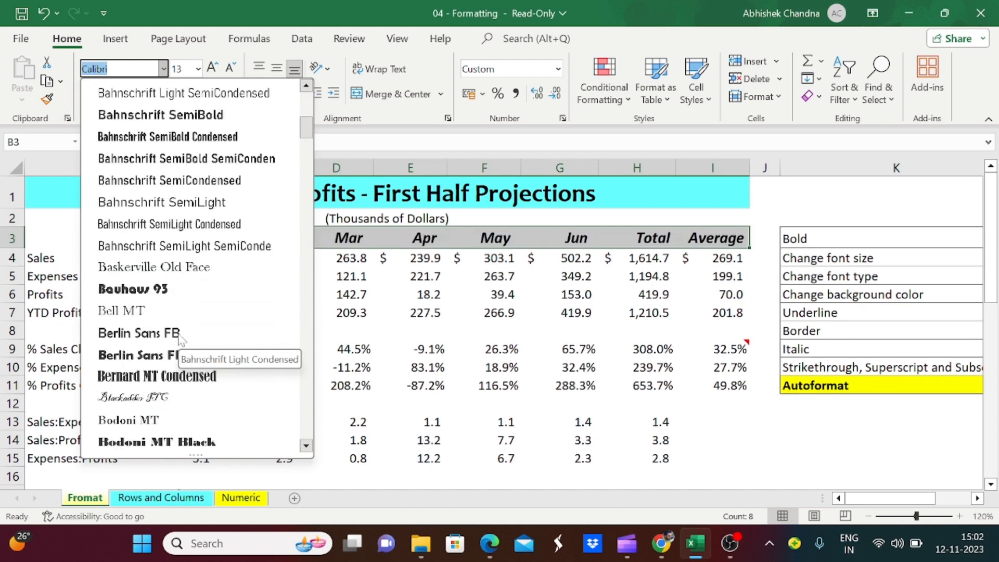
pyautogui.scroll(-4, 180, 340)
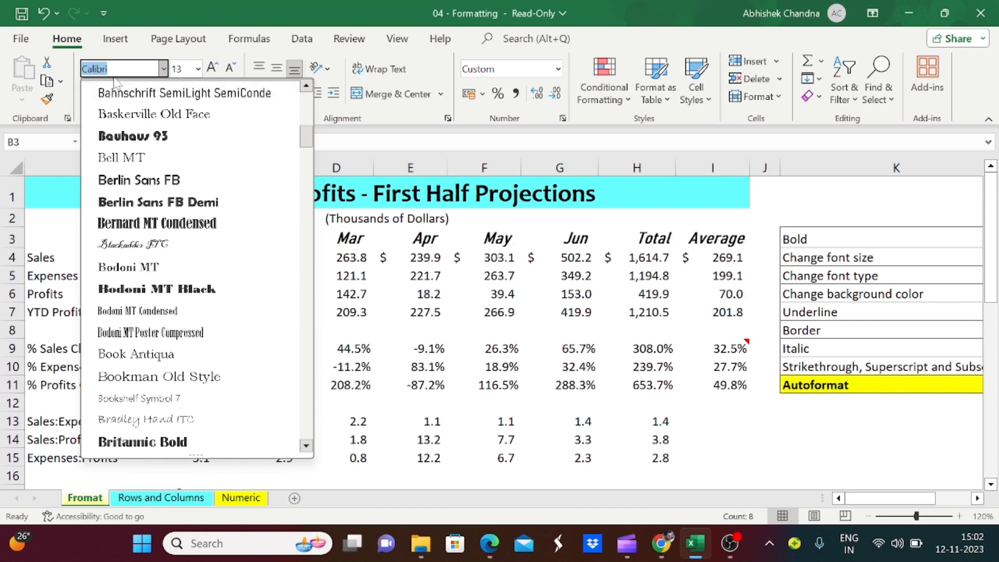
pyautogui.scroll(9, 117, 268)
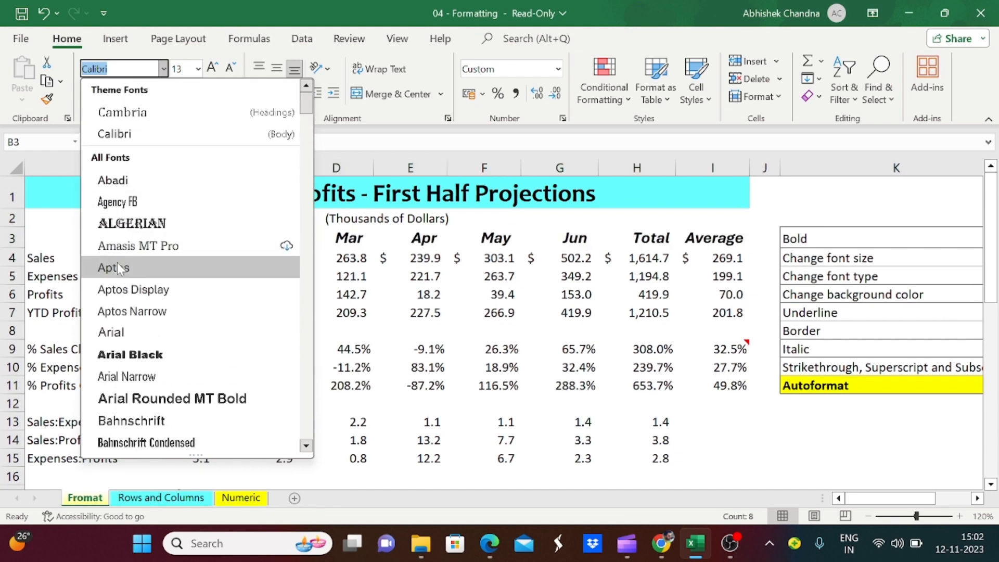
pyautogui.click(125, 330)
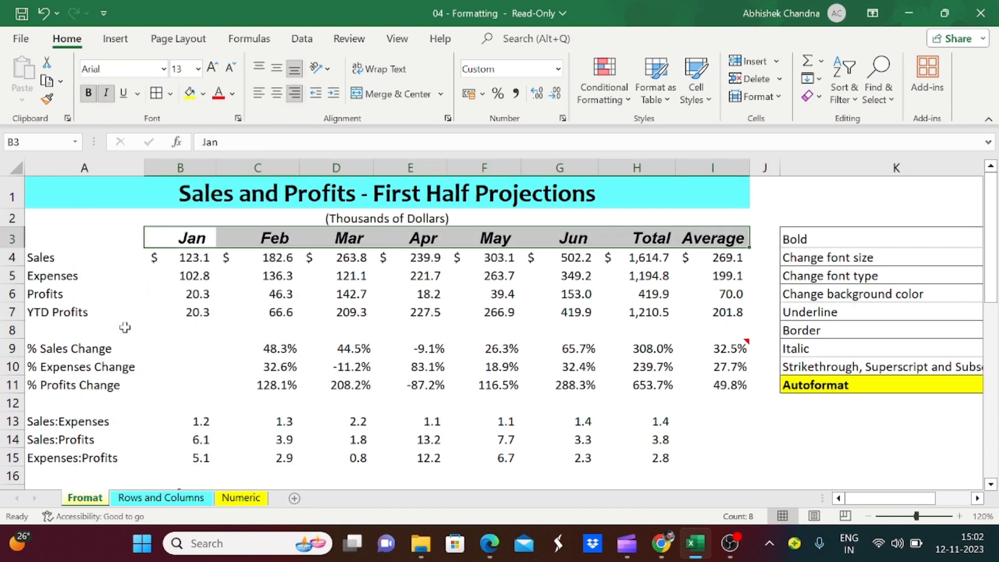
# Look over the table's row blocks: the sales and profit figures, the percentage changes and the ratios.
pyautogui.press('Left')
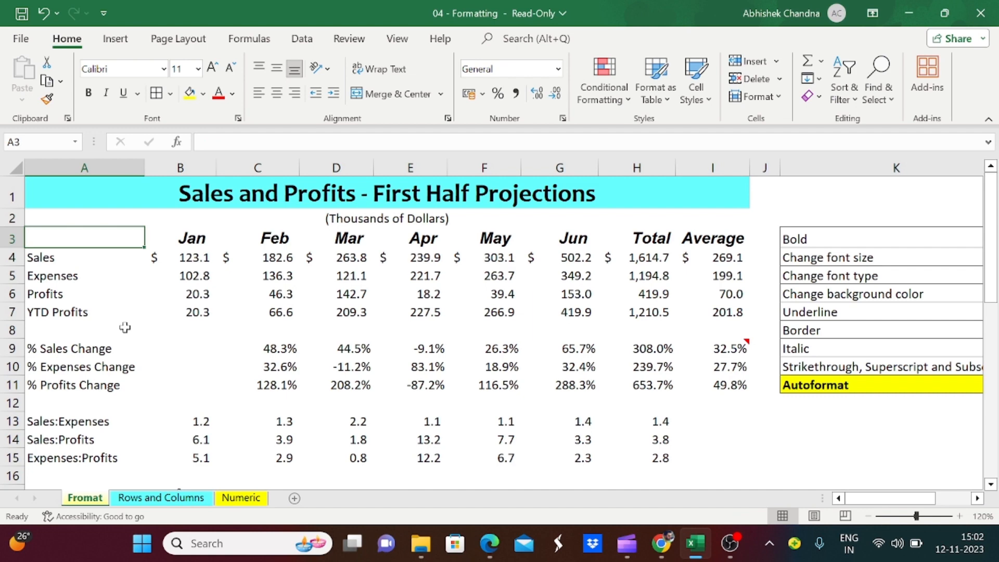
pyautogui.hotkey('shift', 'Down')
pyautogui.hotkey('shift', 'Down')
pyautogui.hotkey('shift', 'Down')
pyautogui.hotkey('shift', 'Down')
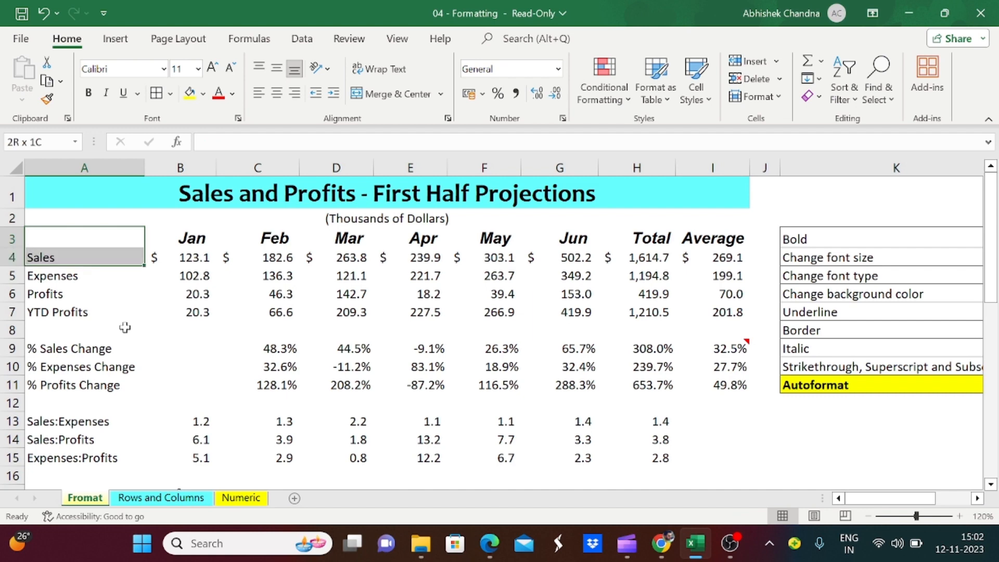
pyautogui.hotkey('shift', 'Right')
pyautogui.press('Down')
pyautogui.press('Down')
pyautogui.press('Down')
pyautogui.press('Down')
pyautogui.press('Down')
pyautogui.press('Down')
pyautogui.press('Down')
pyautogui.press('Down')
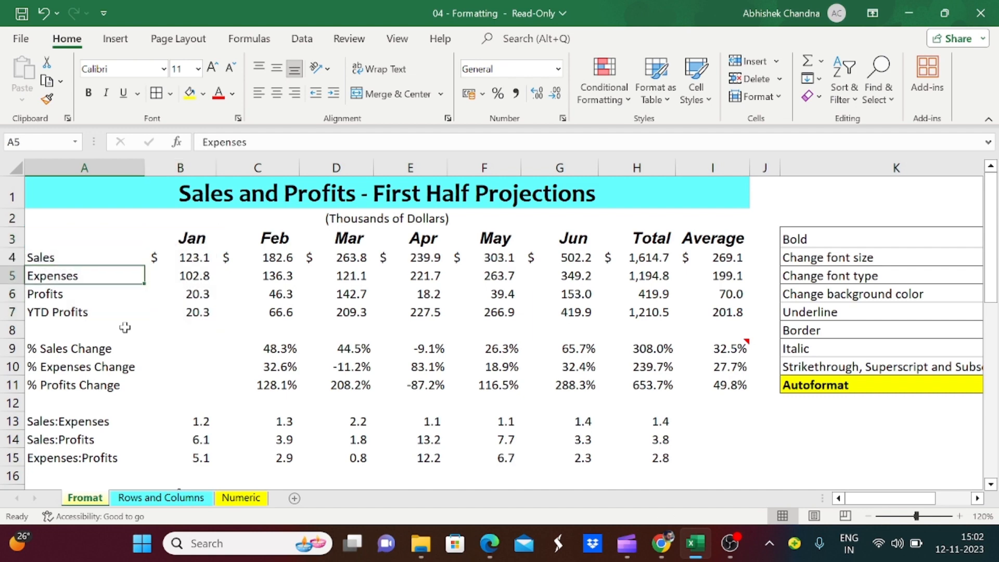
pyautogui.press('Up')
pyautogui.press('Up')
pyautogui.hotkey('ctrl', 'shift', 'Down')
pyautogui.hotkey('ctrl', 'shift', 'Right')
pyautogui.hotkey('ctrl', 'shift', 'Right')
pyautogui.hotkey('ctrl', 'shift', 'Right')
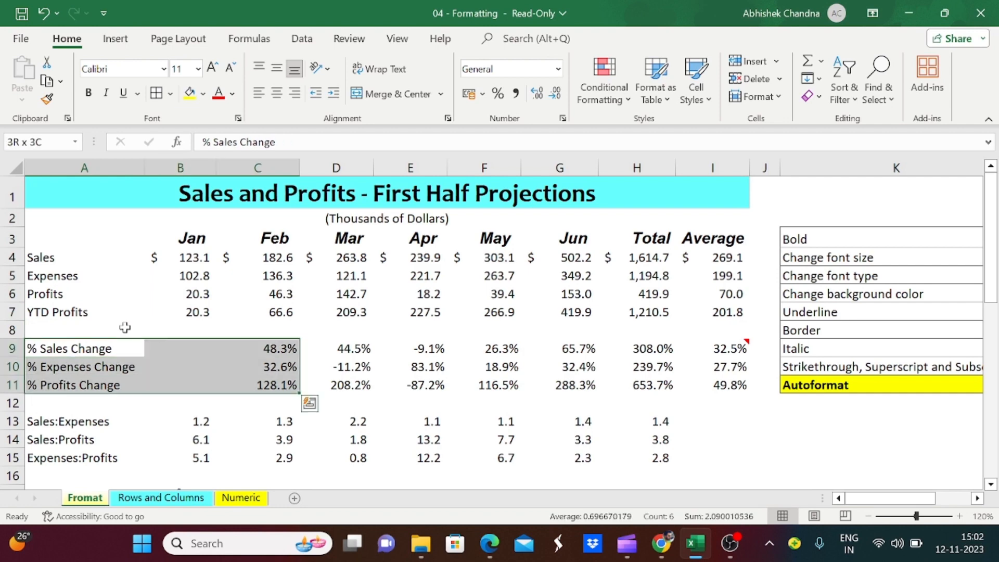
pyautogui.hotkey('ctrl', 'shift', 'Left')
pyautogui.press('Left')
pyautogui.press('Down')
pyautogui.press('Down')
pyautogui.press('Down')
pyautogui.press('Down')
pyautogui.press('Down')
pyautogui.press('Down')
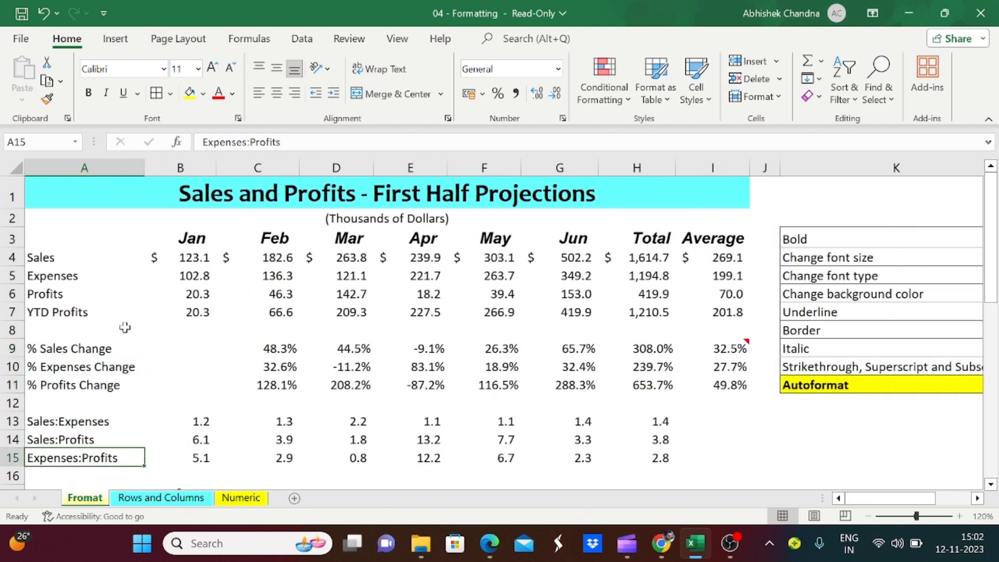
pyautogui.press('Up')
pyautogui.press('Up')
pyautogui.hotkey('ctrl', 'shift', 'Down')
pyautogui.hotkey('ctrl', 'shift', 'Right')
pyautogui.hotkey('ctrl', 'shift', 'Right')
pyautogui.hotkey('ctrl', 'shift', 'Left')
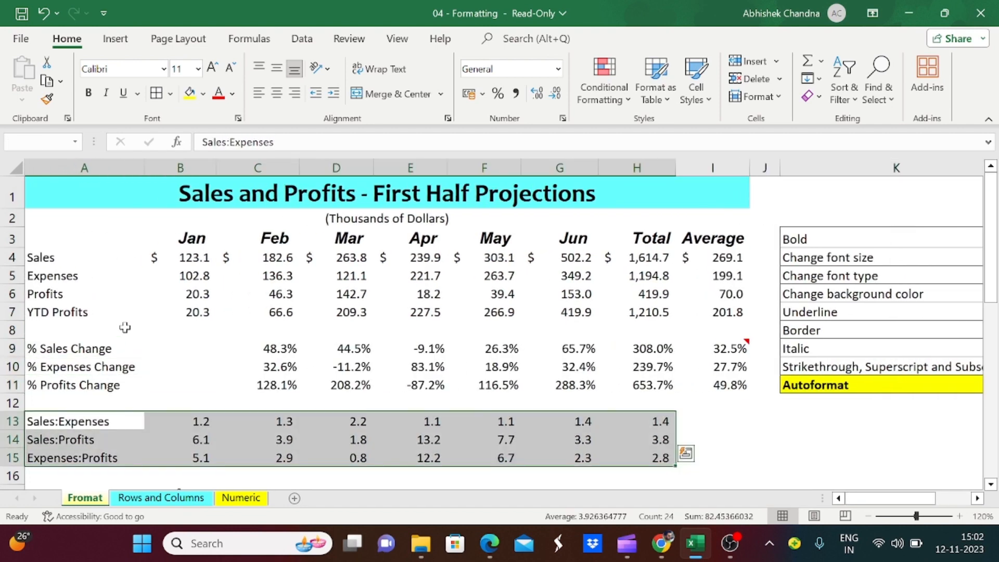
pyautogui.press('Up')
pyautogui.press('Up')
pyautogui.press('Up')
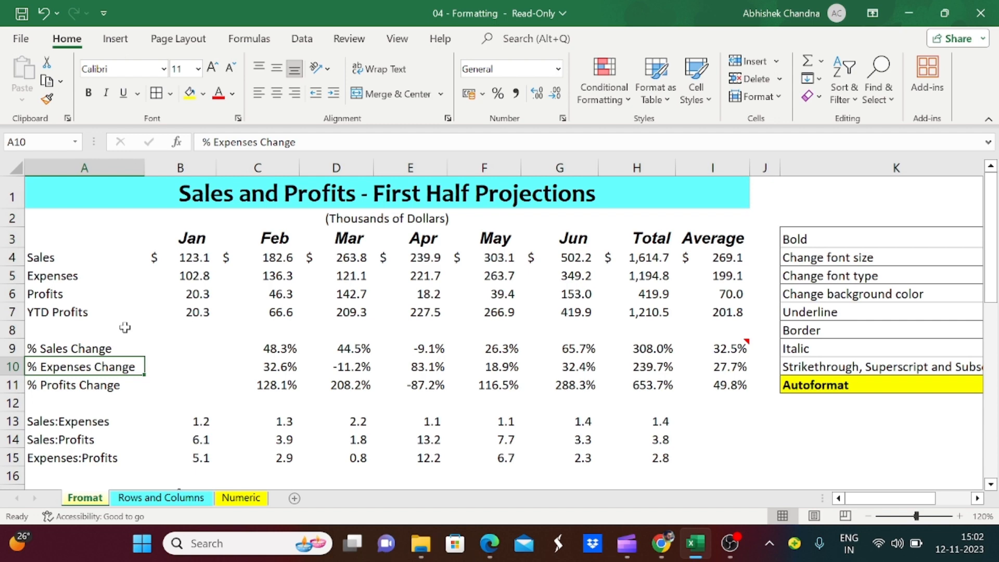
pyautogui.hotkey('ctrl', 'Up')
pyautogui.hotkey('ctrl', 'Up')
pyautogui.hotkey('ctrl', 'Up')
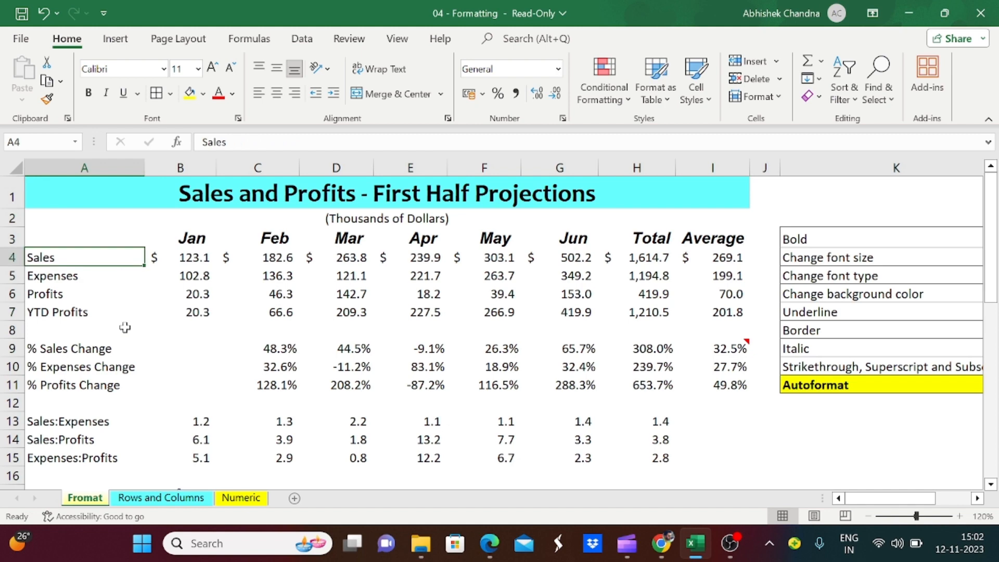
# Apply all borders to the Sales to YTD Profits block, A4:I7.
pyautogui.hotkey('ctrl', 'shift', 'Down')
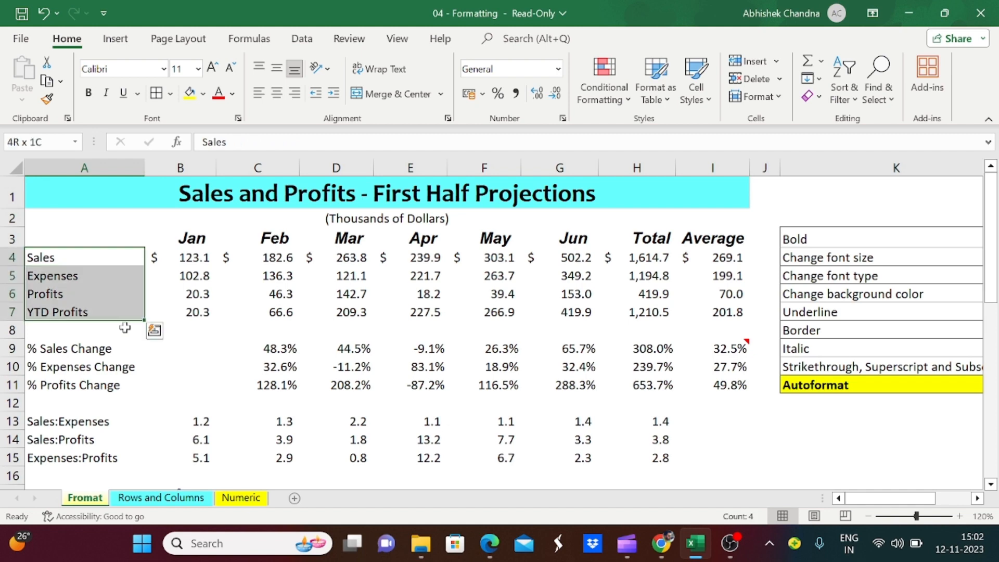
pyautogui.hotkey('ctrl', 'shift', 'Right')
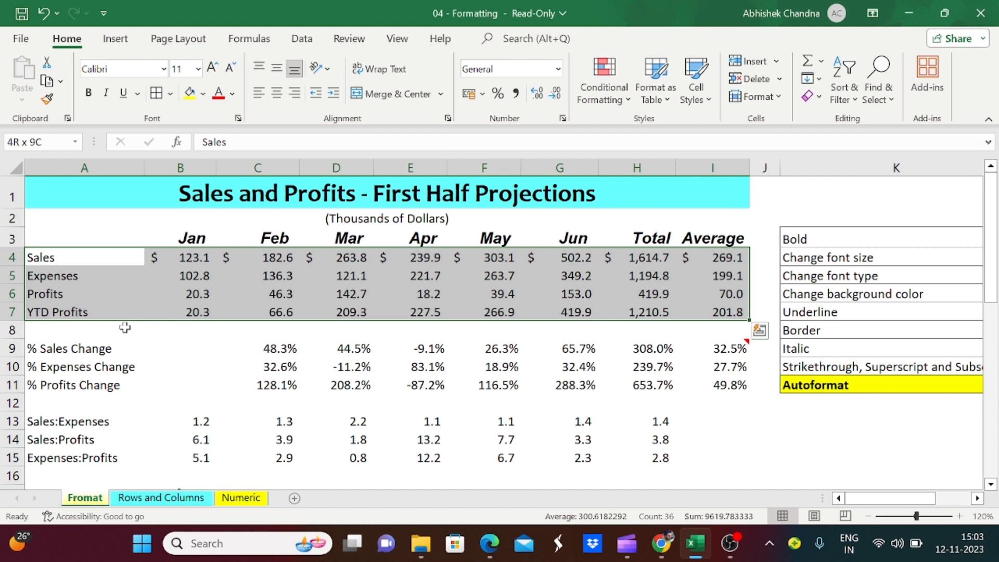
pyautogui.click(156, 94)
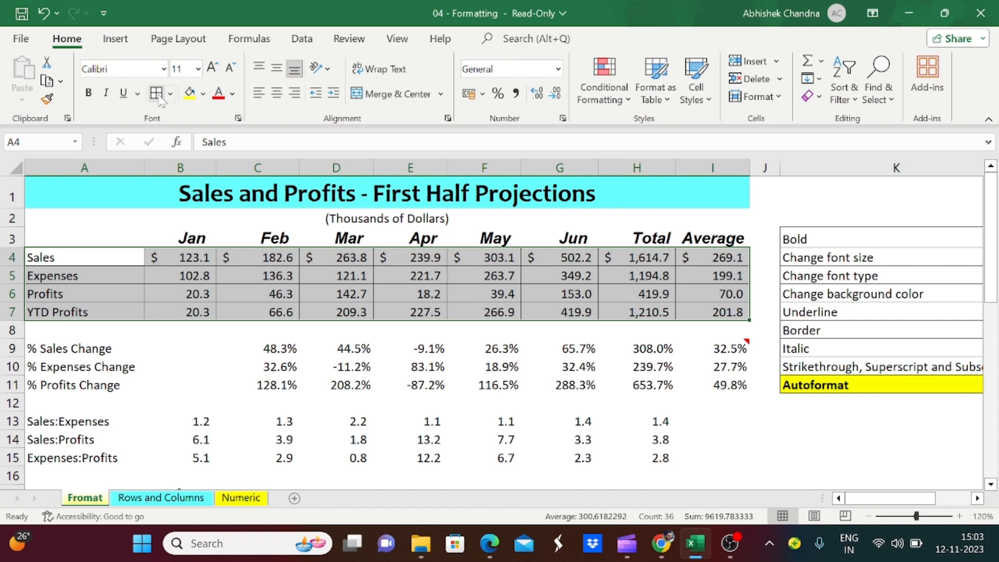
# Apply a bottom border to the percentage change block, A9:I11.
pyautogui.press('Down')
pyautogui.press('Down')
pyautogui.press('Down')
pyautogui.press('Down')
pyautogui.press('Down')
pyautogui.hotkey('shift', 'Down')
pyautogui.hotkey('shift', 'Down')
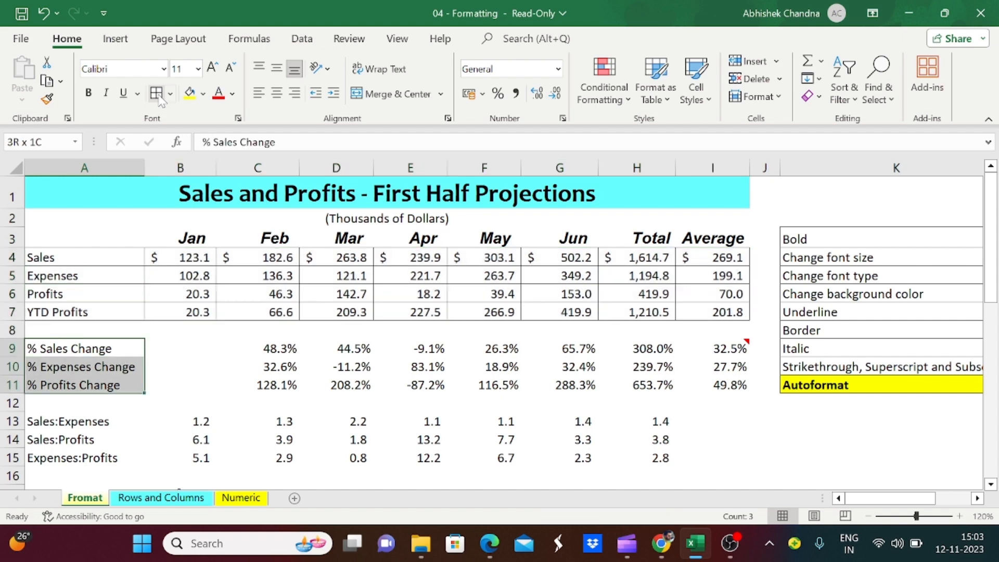
pyautogui.hotkey('ctrl', 'shift', 'Right')
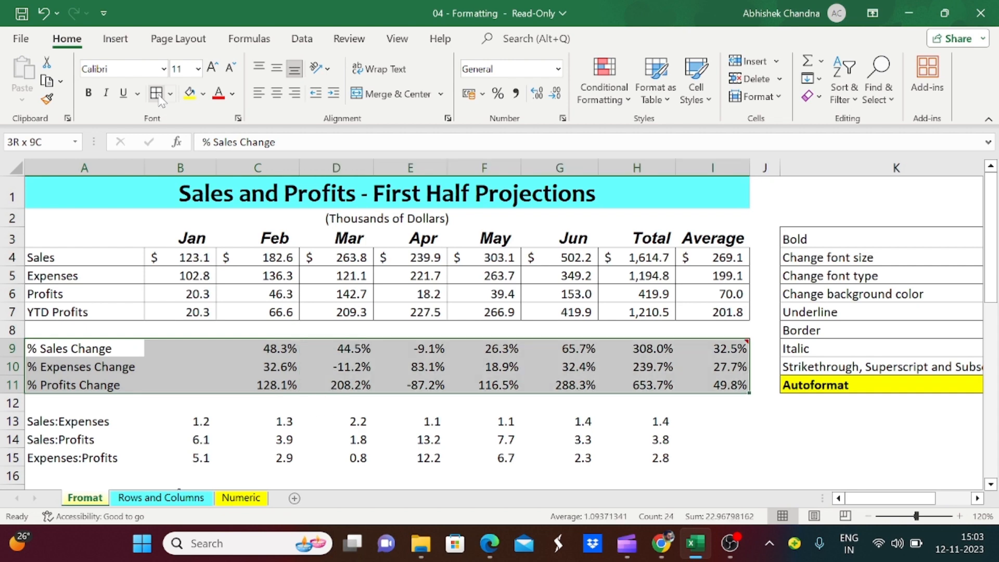
pyautogui.hotkey('ctrl', 'shift', 'Right')
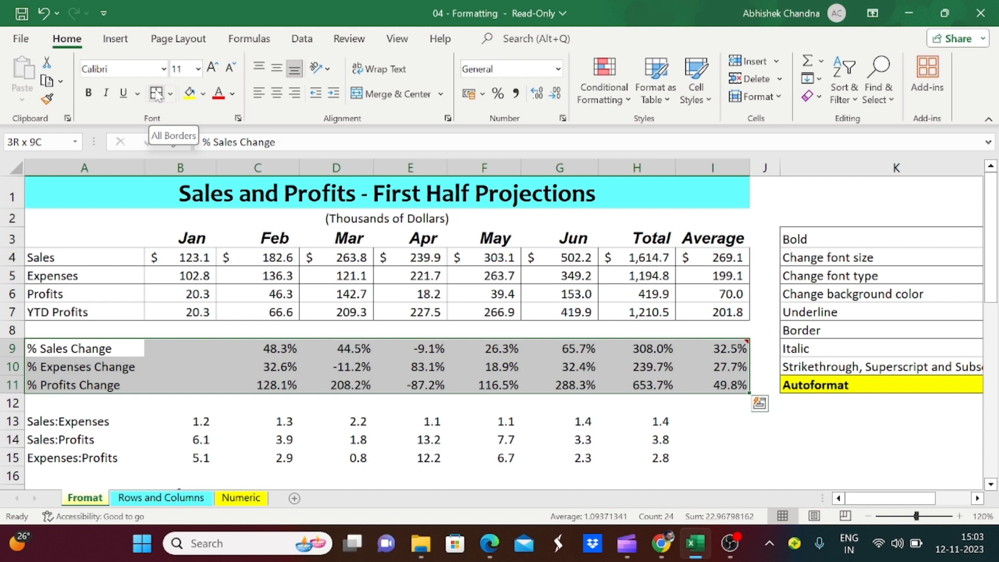
pyautogui.click(170, 94)
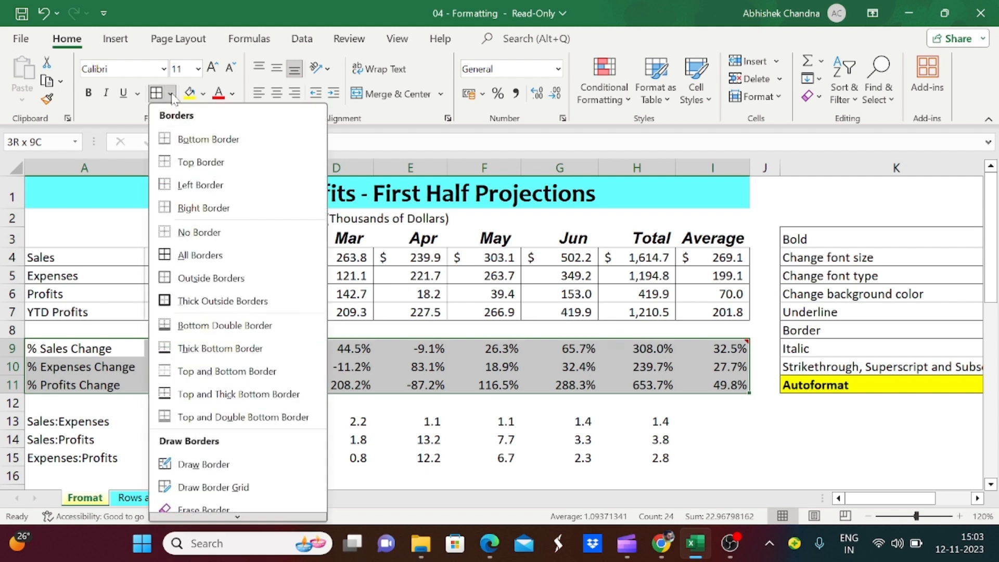
pyautogui.click(186, 140)
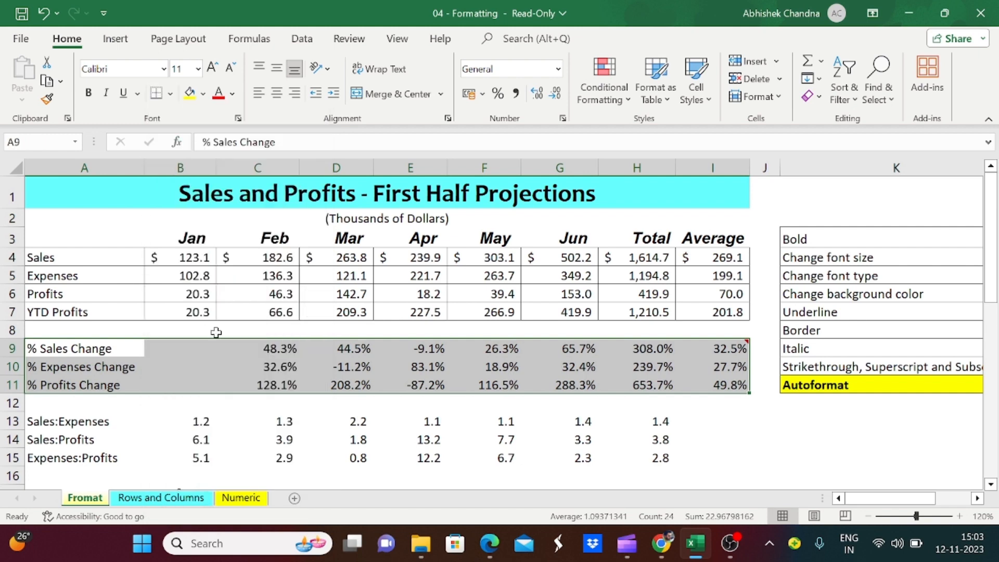
pyautogui.click(254, 345)
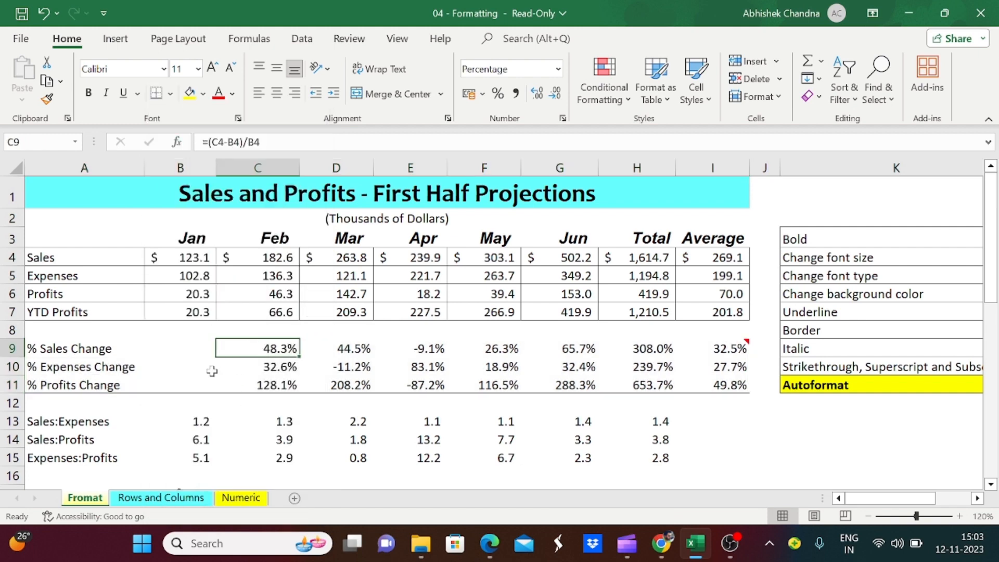
# Put thick outside borders around the percentage change block, A9:I11, and check the resulting outline.
pyautogui.click(717, 385)
pyautogui.hotkey('shift', 'Up')
pyautogui.hotkey('shift', 'Up')
pyautogui.hotkey('shift', 'Left')
pyautogui.hotkey('shift', 'Left')
pyautogui.hotkey('shift', 'Left')
pyautogui.hotkey('shift', 'Left')
pyautogui.hotkey('shift', 'Left')
pyautogui.hotkey('shift', 'Left')
pyautogui.hotkey('shift', 'Left')
pyautogui.hotkey('shift', 'Left')
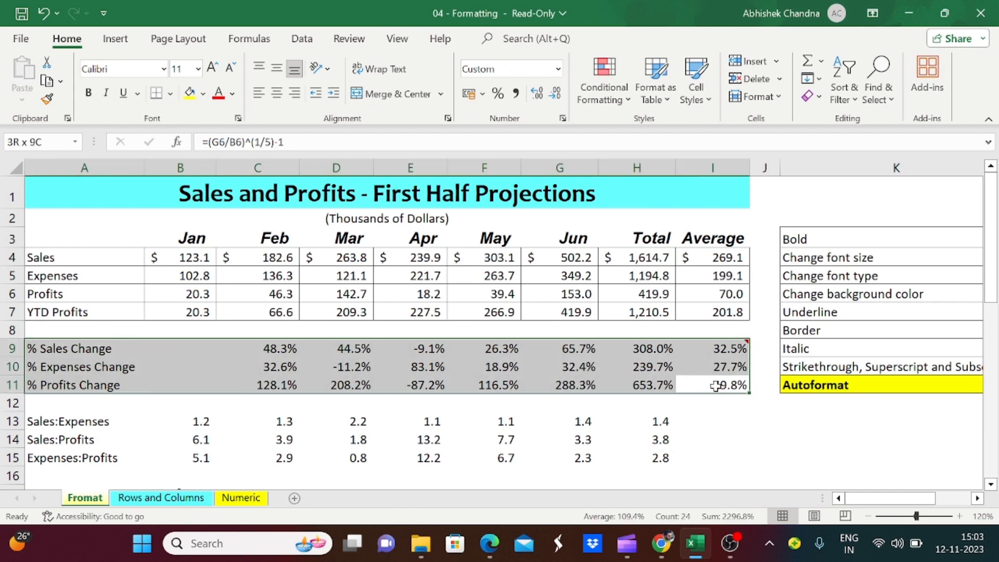
pyautogui.click(171, 94)
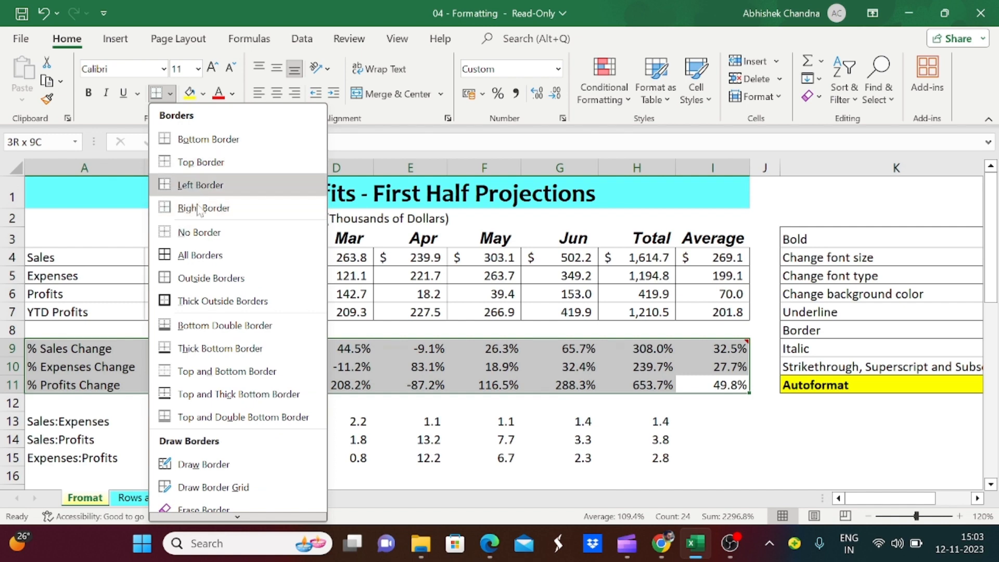
pyautogui.click(226, 298)
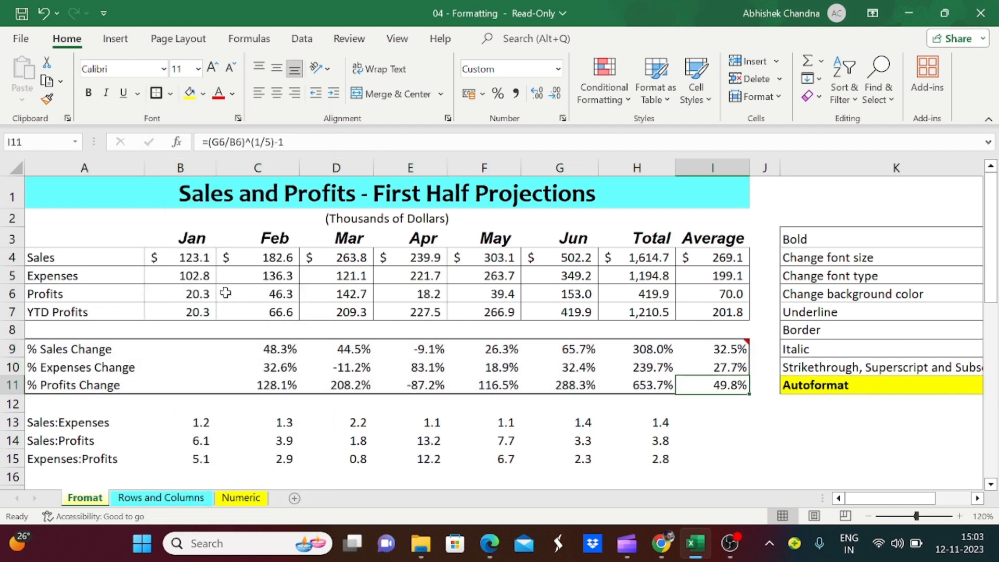
pyautogui.press('Up')
pyautogui.press('Up')
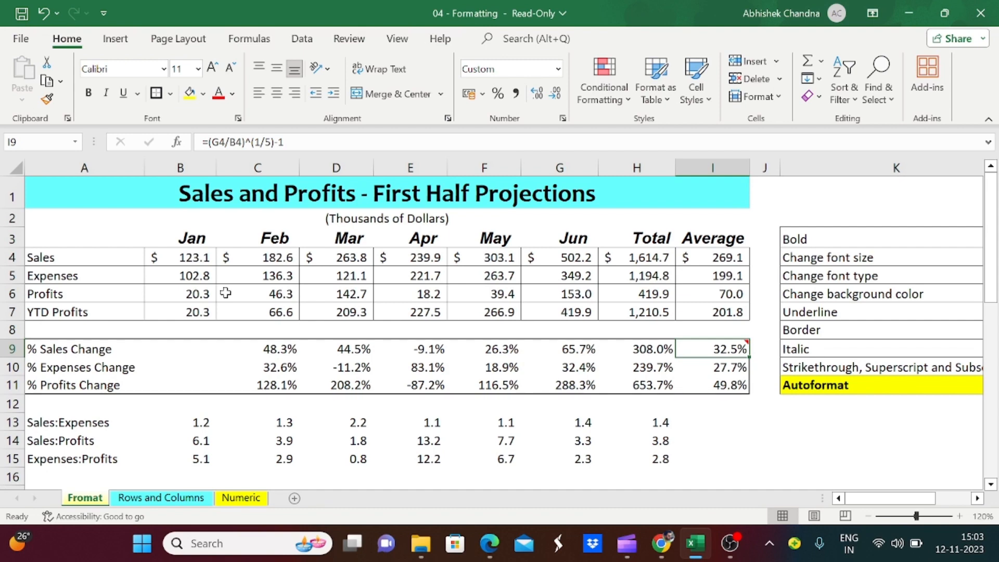
pyautogui.press('Up')
pyautogui.press('Up')
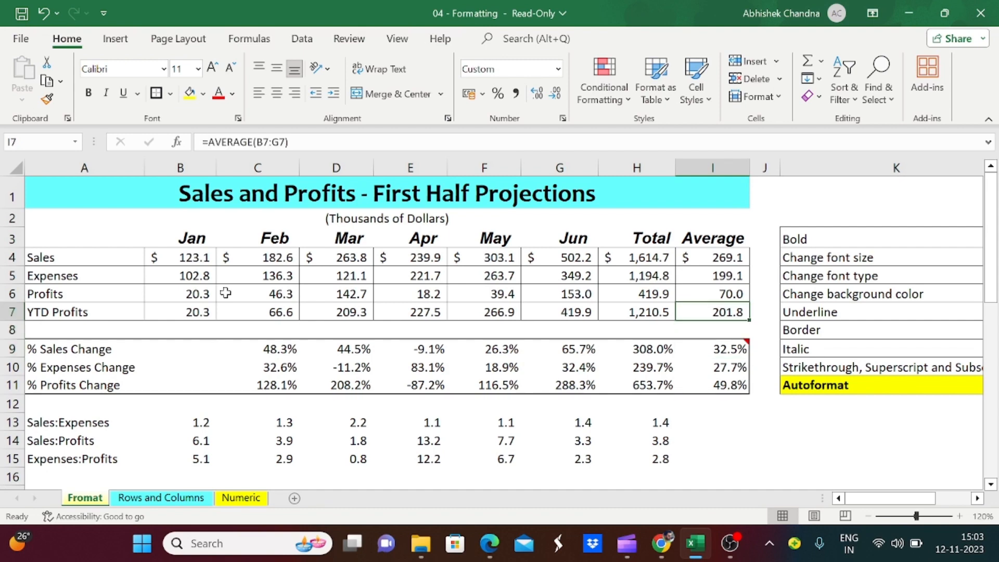
# Look through the border styles and border drawing options available for the percentage change block, A9:I11.
pyautogui.press('Down')
pyautogui.press('Down')
pyautogui.hotkey('ctrl', 'shift', 'Down')
pyautogui.hotkey('ctrl', 'shift', 'Left')
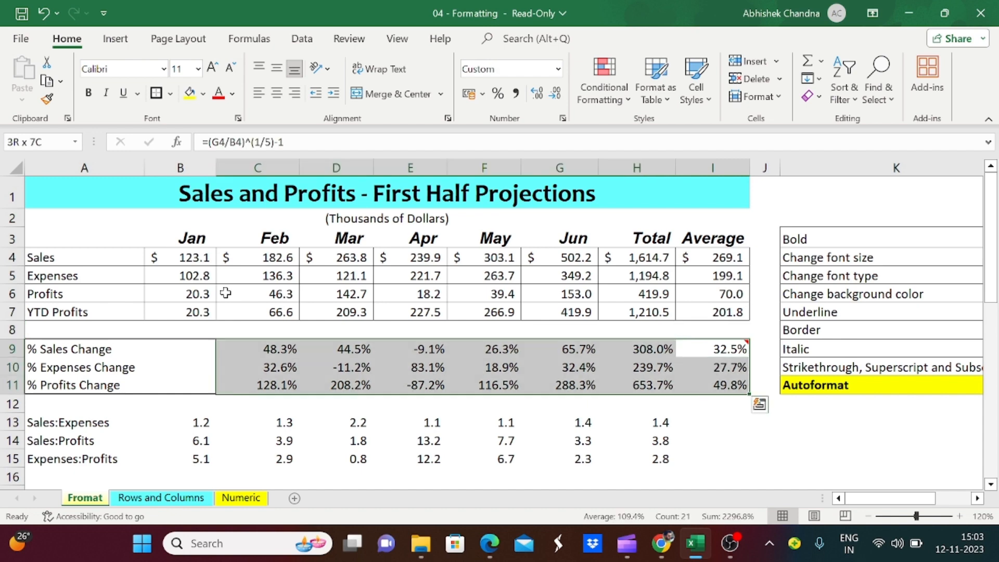
pyautogui.hotkey('ctrl', 'shift', 'Left')
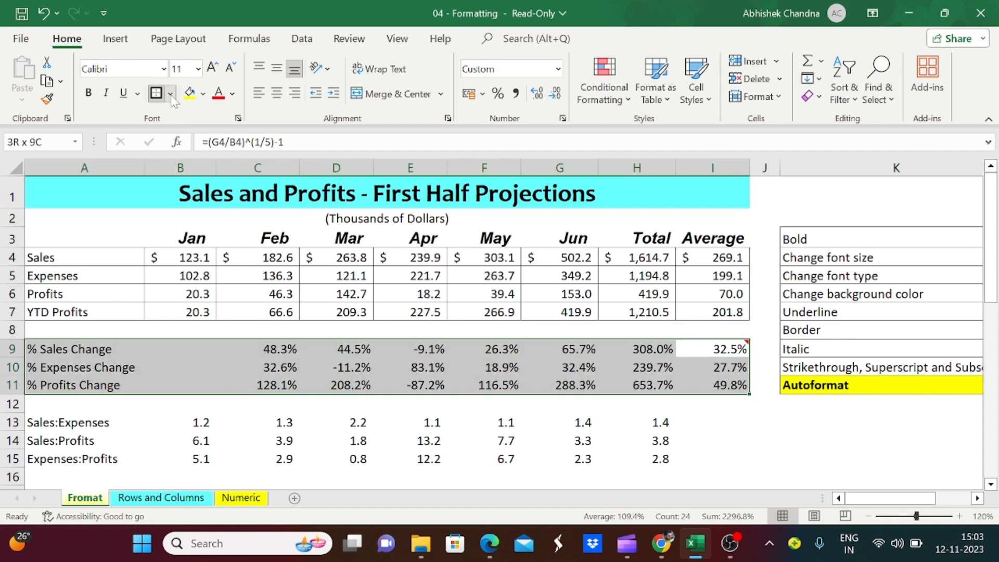
pyautogui.click(170, 94)
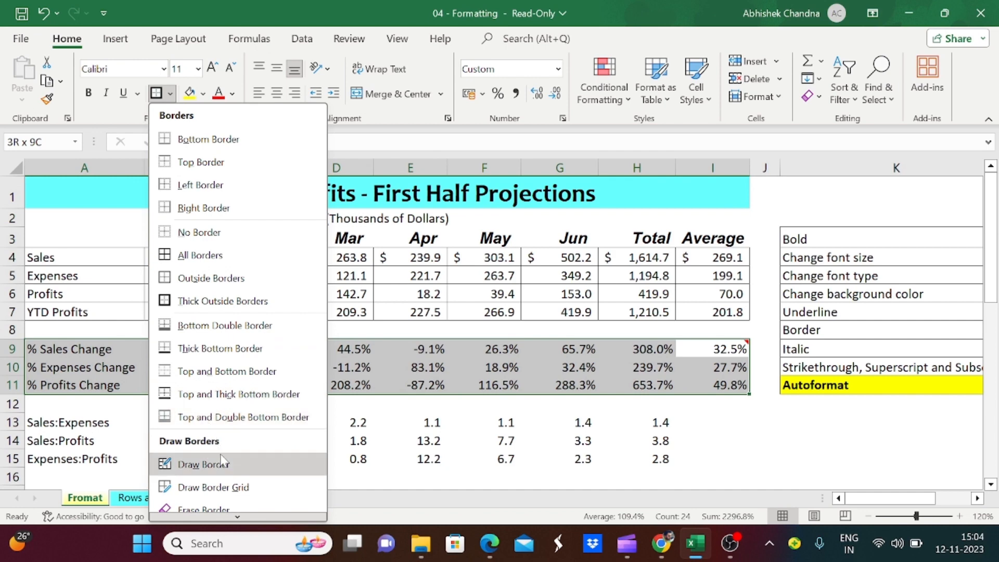
pyautogui.scroll(-3, 219, 499)
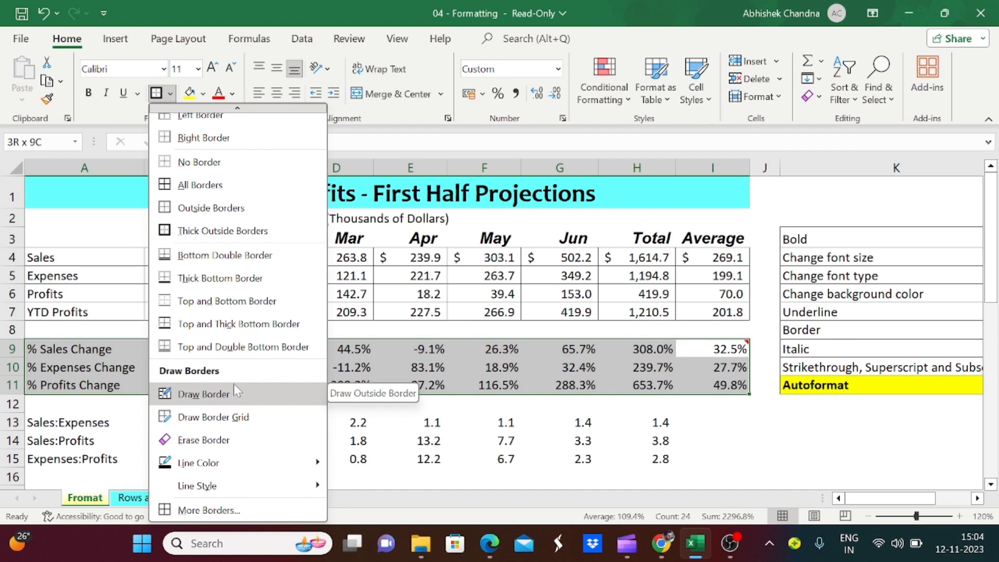
pyautogui.click(397, 351)
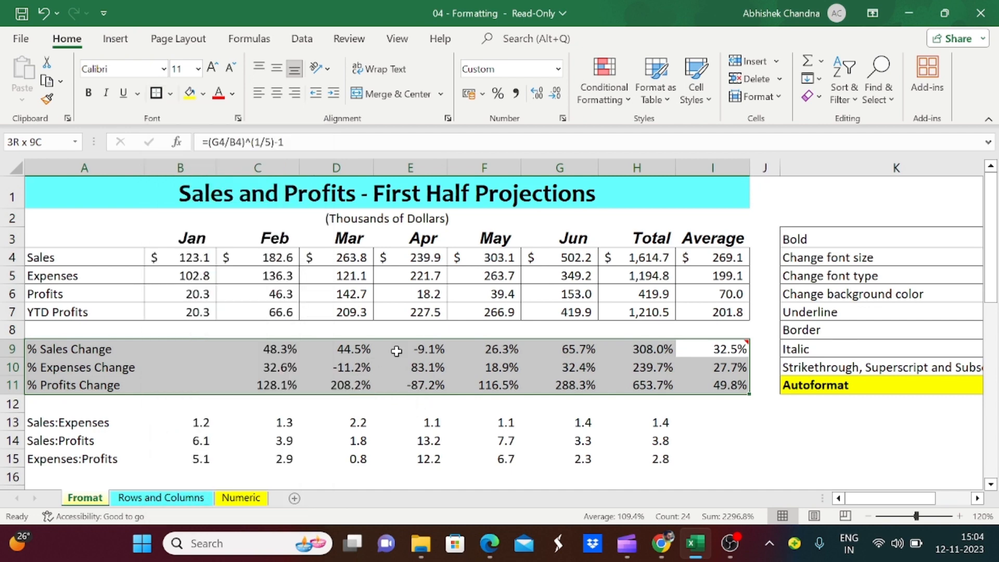
# Draw a vertical border line along the right edge of C9:C11 and an outline around A9:C9 with Draw Border.
pyautogui.press('Up')
pyautogui.press('Down')
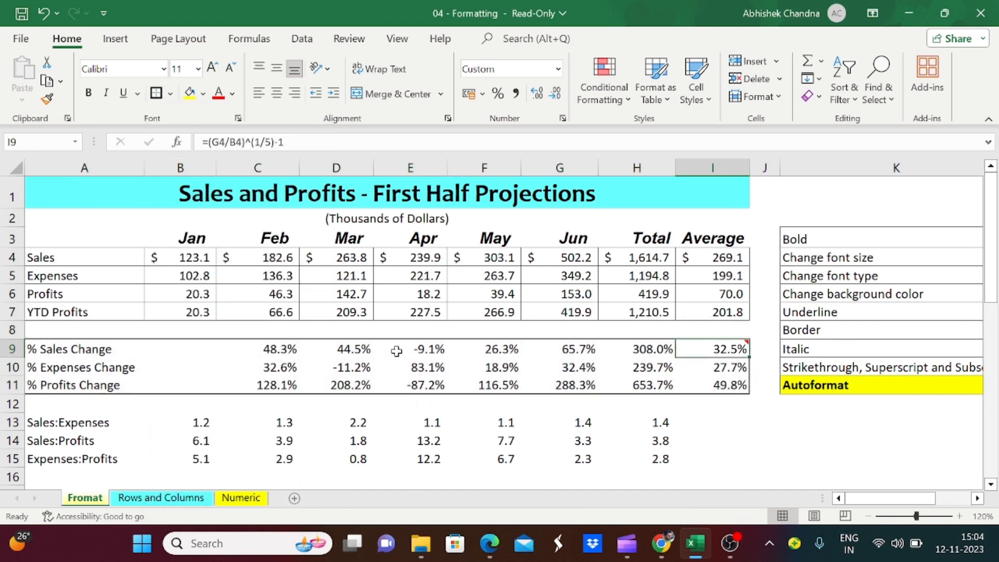
pyautogui.press('Left')
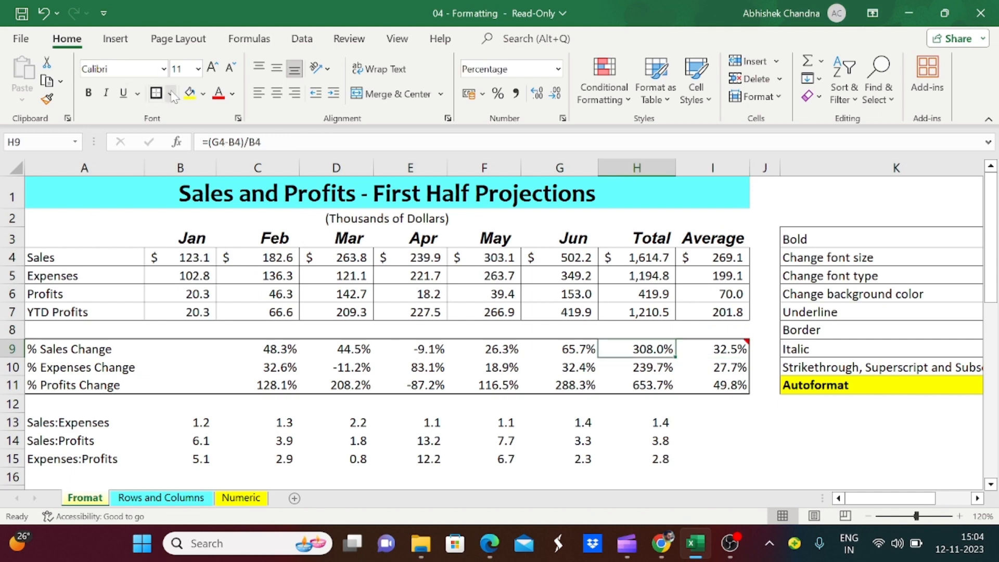
pyautogui.keyDown('ctrl'); pyautogui.click(420, 348); pyautogui.keyUp('ctrl')
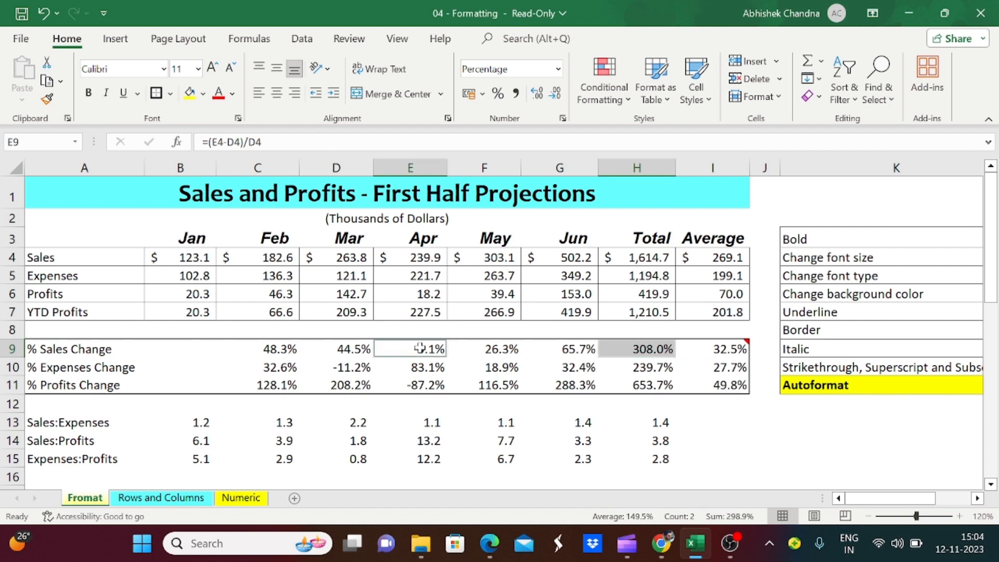
pyautogui.keyDown('ctrl'); pyautogui.click(292, 346); pyautogui.keyUp('ctrl')
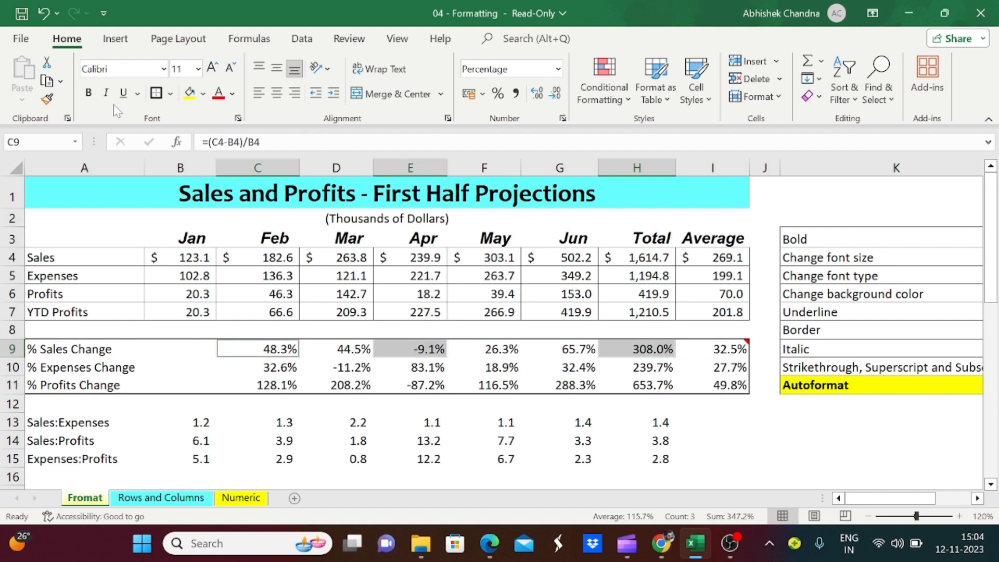
pyautogui.click(170, 94)
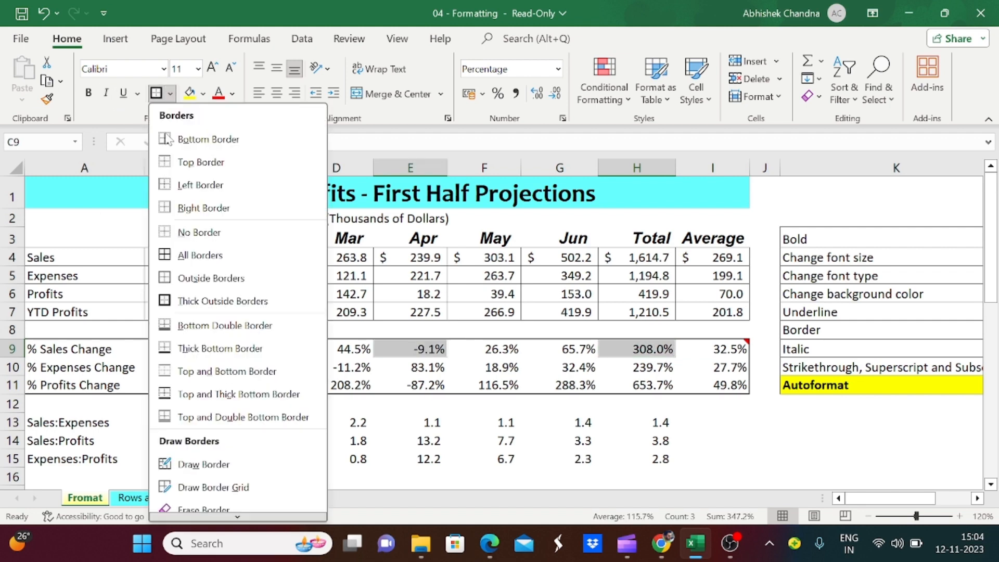
pyautogui.click(226, 465)
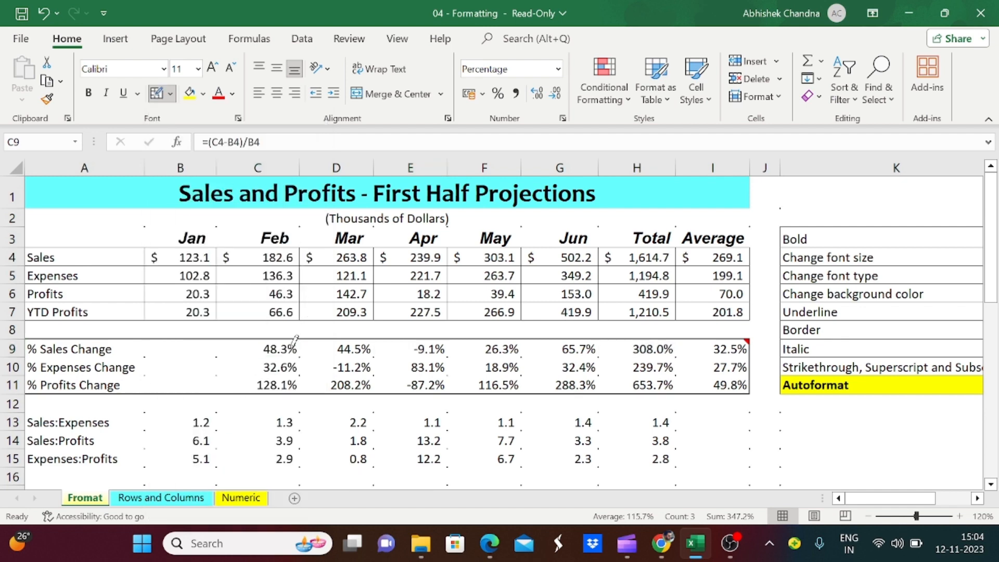
pyautogui.moveTo(301, 342); pyautogui.dragTo(301, 391)
pyautogui.moveTo(21, 357)
pyautogui.mouseDown()
pyautogui.moveTo(135, 341)
pyautogui.moveTo(279, 350)
pyautogui.mouseUp()
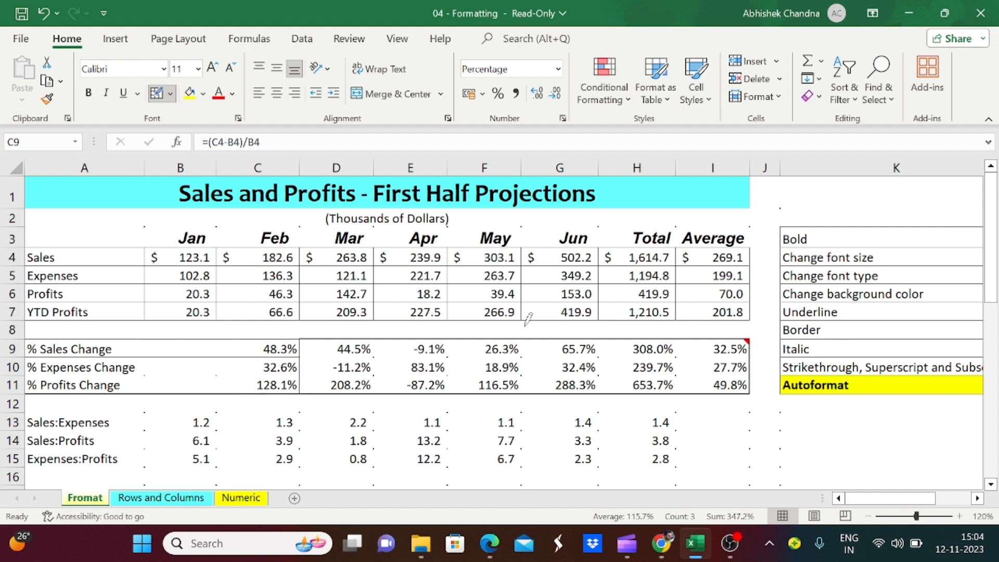
pyautogui.press('Escape')
pyautogui.click(308, 353)
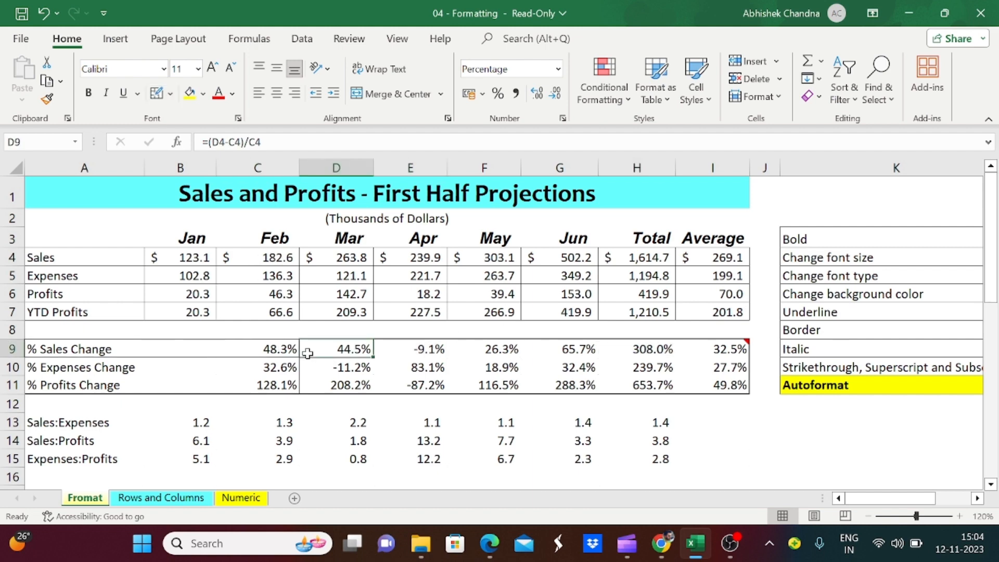
# Apply all borders to the whole percentage change block, A9:I11.
pyautogui.press('Up')
pyautogui.press('Down')
pyautogui.press('Left')
pyautogui.press('Left')
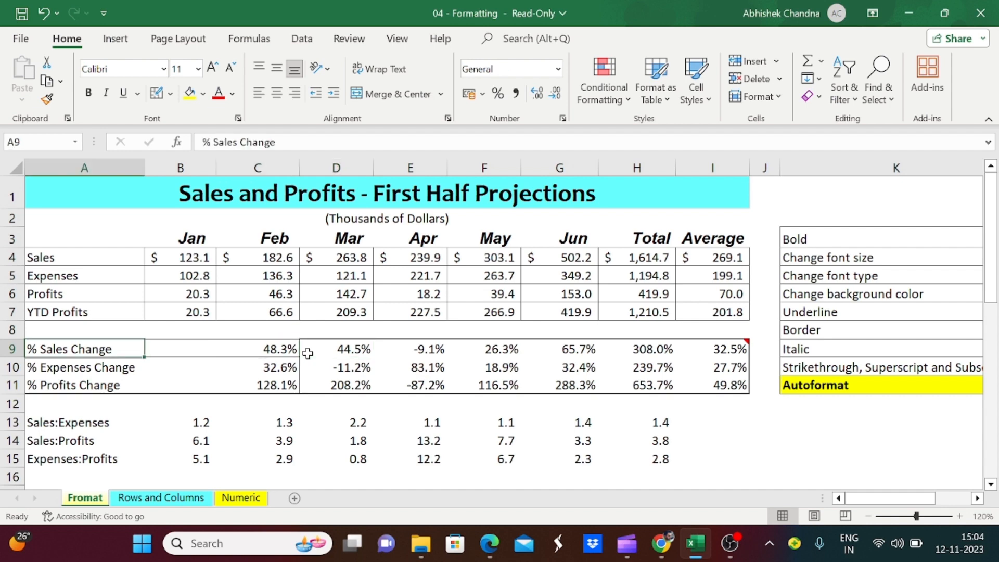
pyautogui.hotkey('shift', 'Down')
pyautogui.hotkey('shift', 'Down')
pyautogui.hotkey('ctrl', 'shift', 'Right')
pyautogui.hotkey('ctrl', 'shift', 'Right')
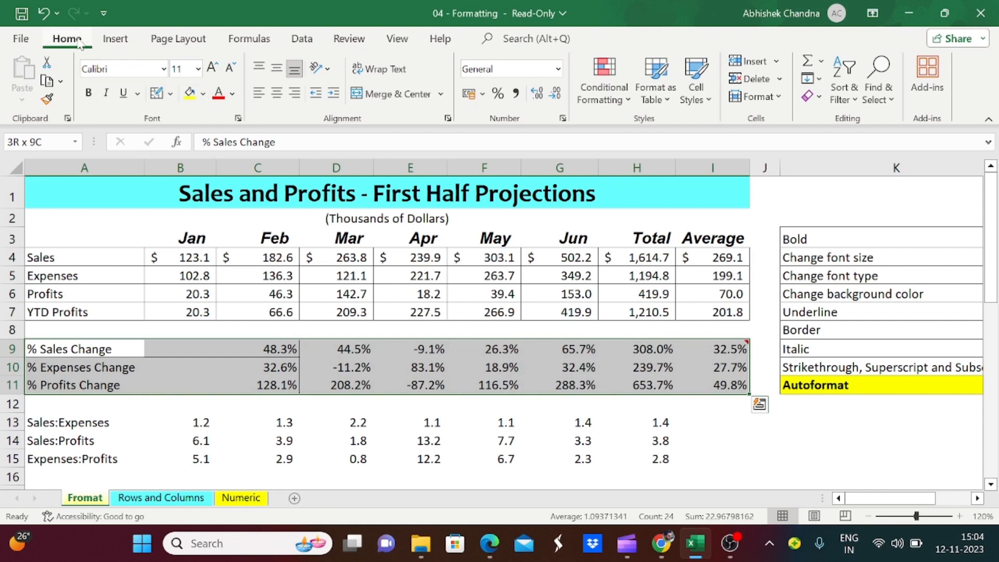
pyautogui.click(172, 96)
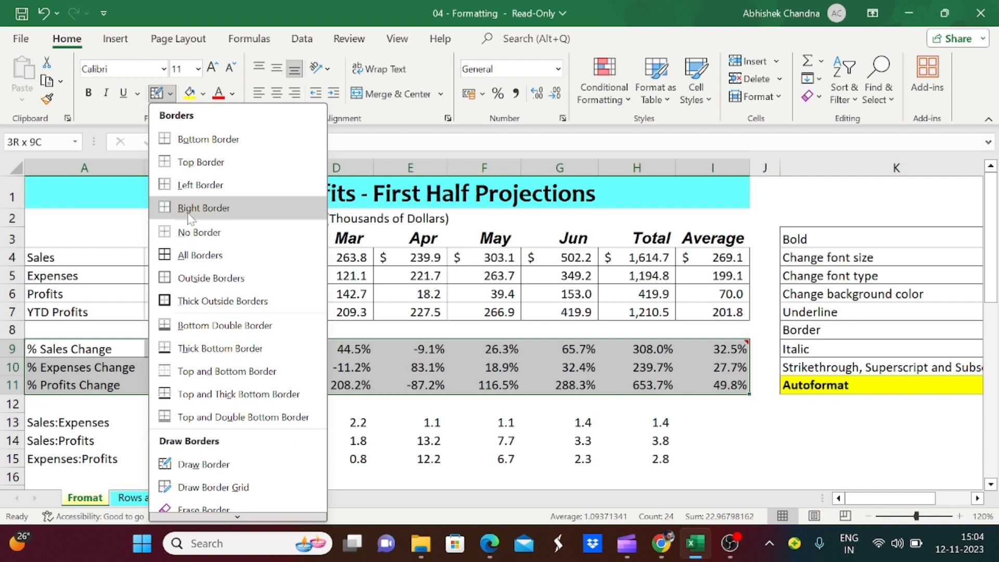
pyautogui.click(199, 261)
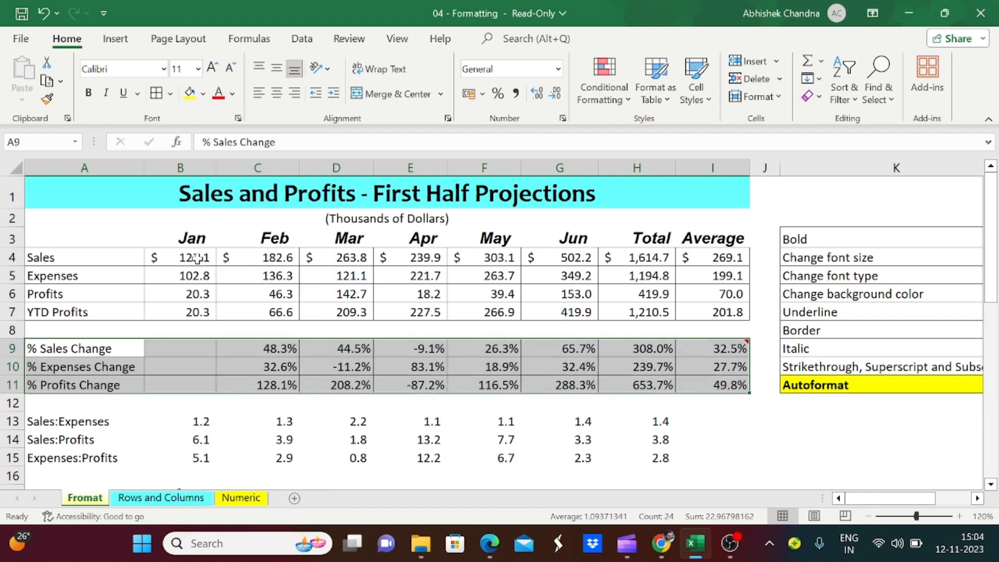
# Apply all borders to the ratio rows from Sales:Expenses to Expenses:Profits, A13:H15.
pyautogui.click(69, 419)
pyautogui.hotkey('ctrl', 'shift', 'Down')
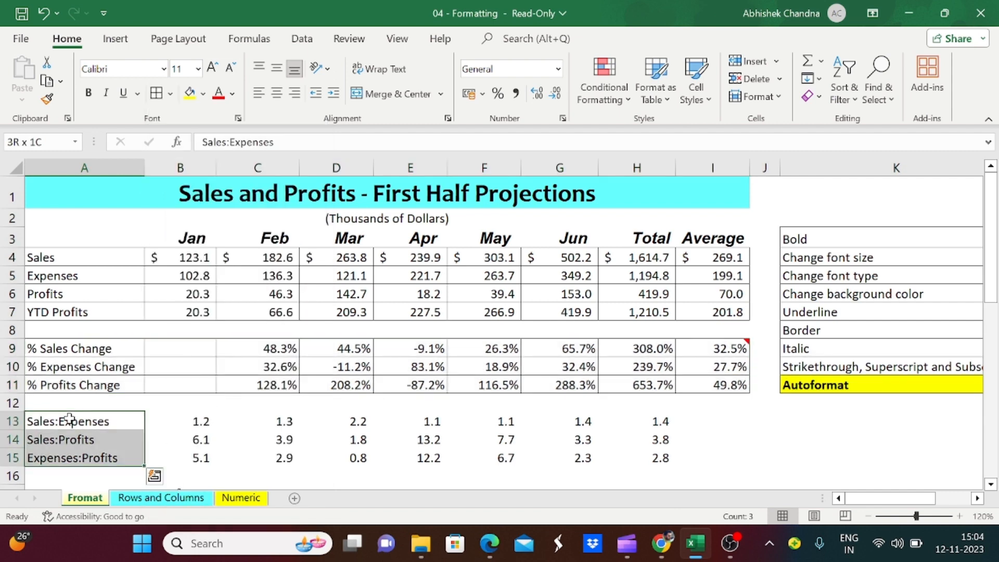
pyautogui.hotkey('ctrl', 'shift', 'Right')
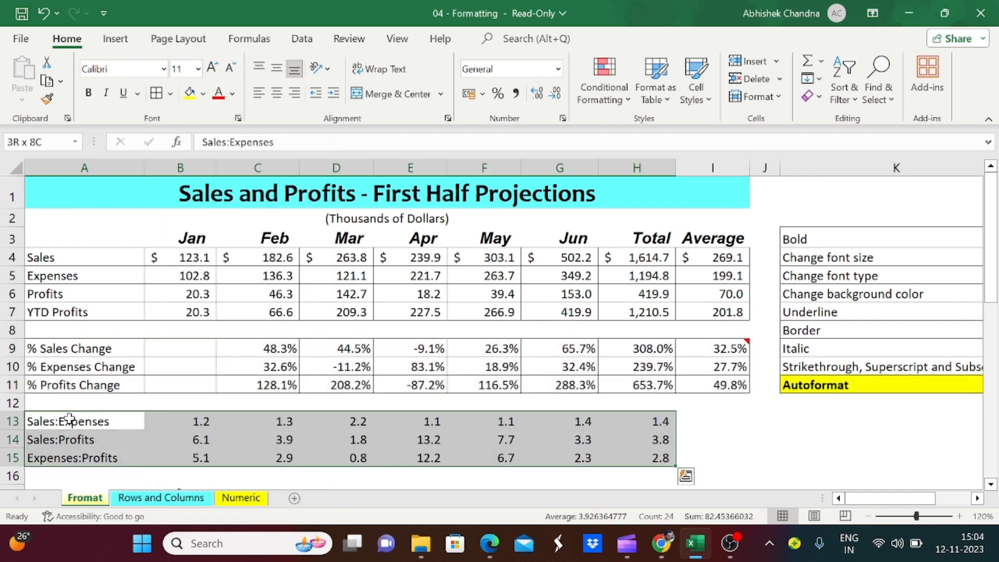
pyautogui.click(157, 94)
# Fill the column headings from Jan to Average, B3:I3, with a light blue theme colour.
pyautogui.press('Up')
pyautogui.press('Up')
pyautogui.press('Up')
pyautogui.press('Up')
pyautogui.press('Up')
pyautogui.press('Up')
pyautogui.press('Up')
pyautogui.press('Up')
pyautogui.press('Up')
pyautogui.press('Up')
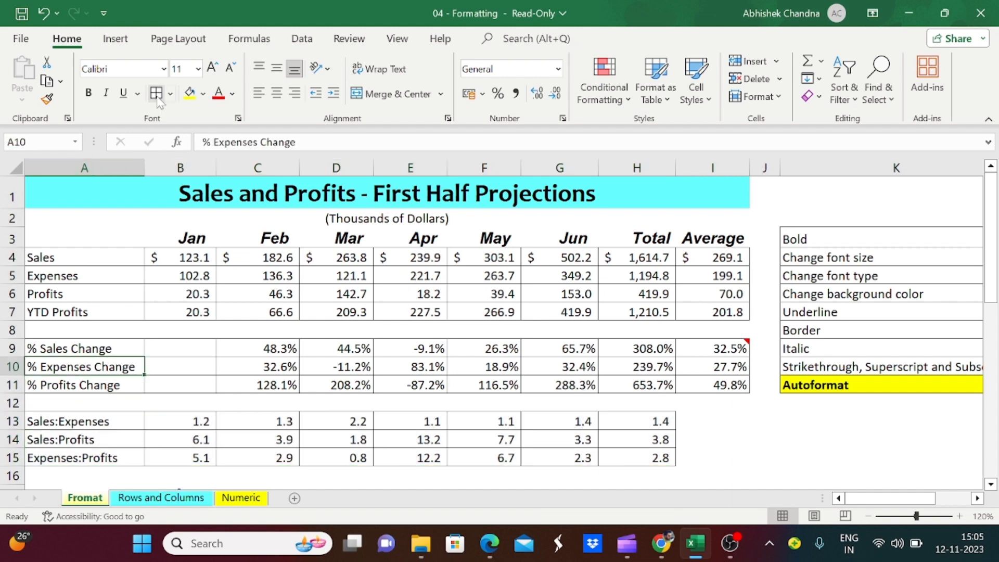
pyautogui.press('Right')
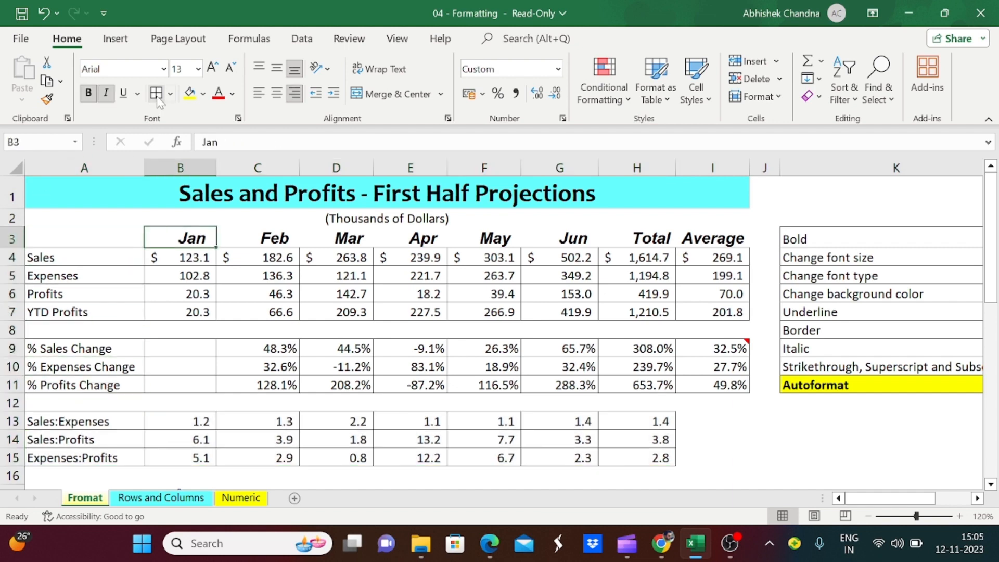
pyautogui.hotkey('ctrl', 'shift', 'Right')
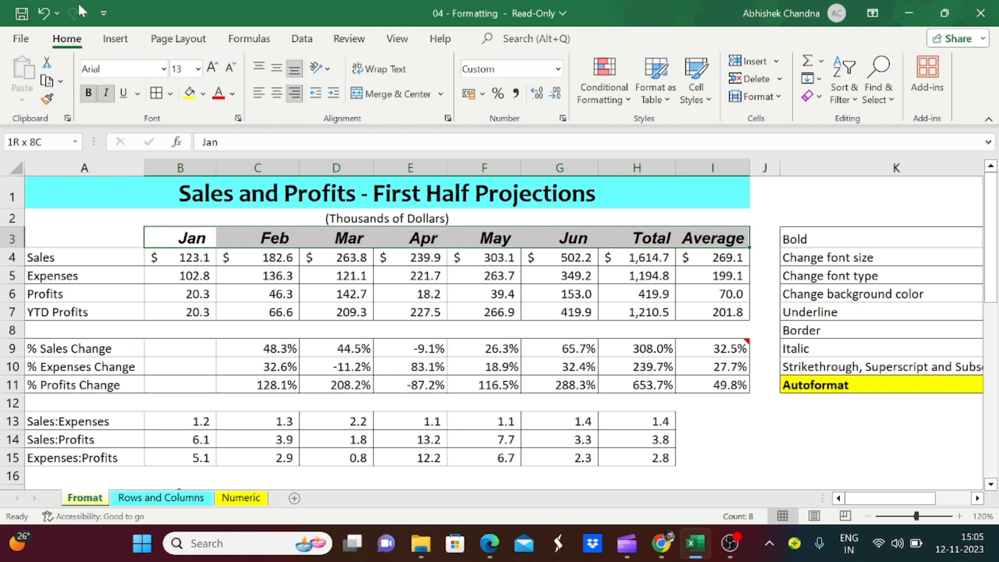
pyautogui.click(203, 93)
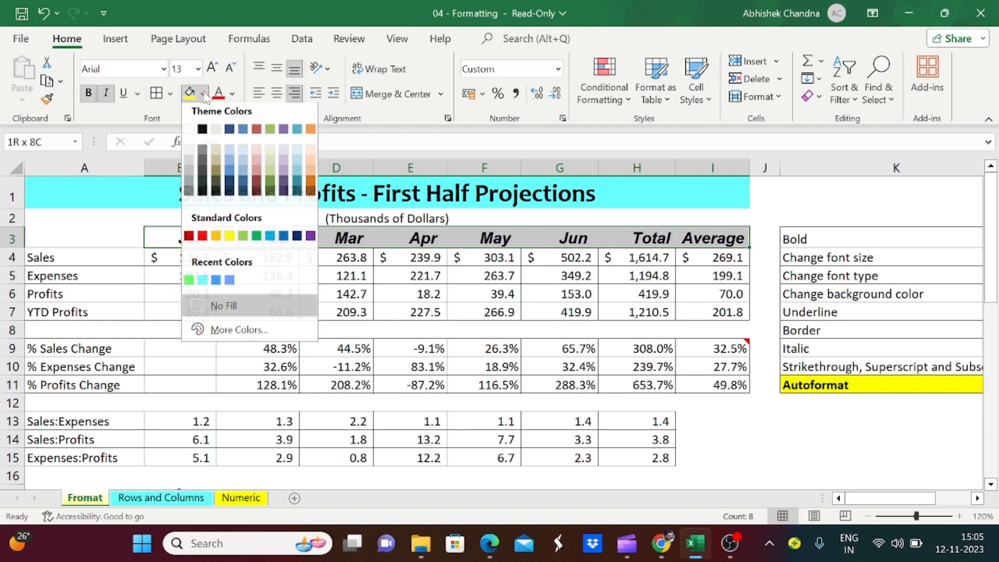
pyautogui.click(298, 163)
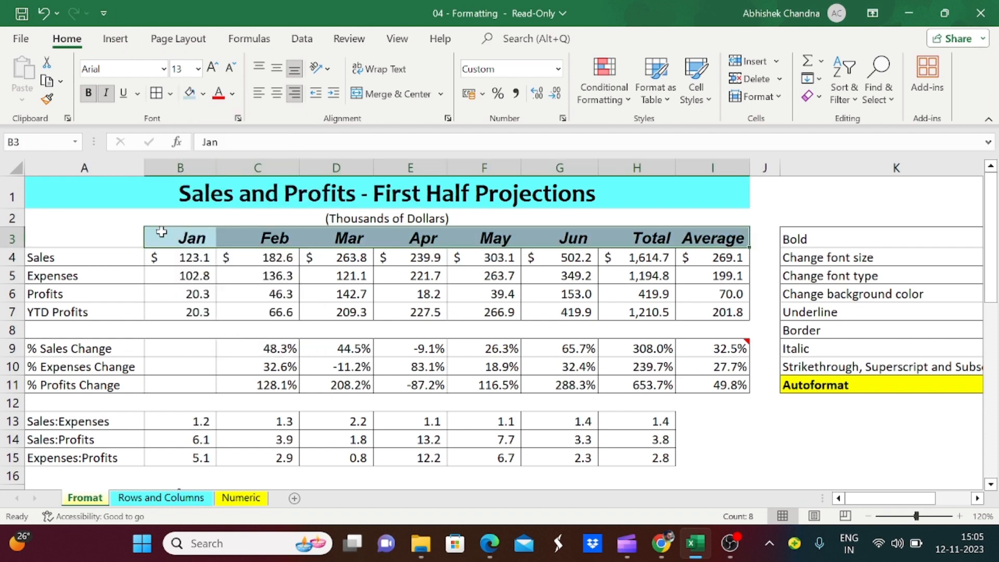
pyautogui.hotkey('ctrl', 'q')
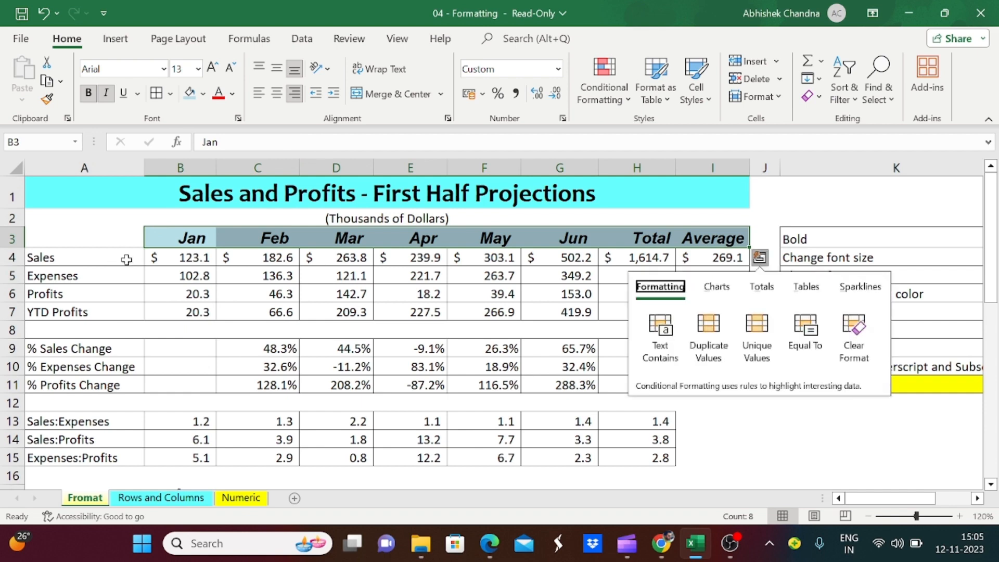
pyautogui.click(124, 259)
# Fill the row labels from Sales to YTD Profits, A4:A7, with a light orange theme colour.
pyautogui.click(113, 259)
pyautogui.hotkey('ctrl', 'shift', 'Down')
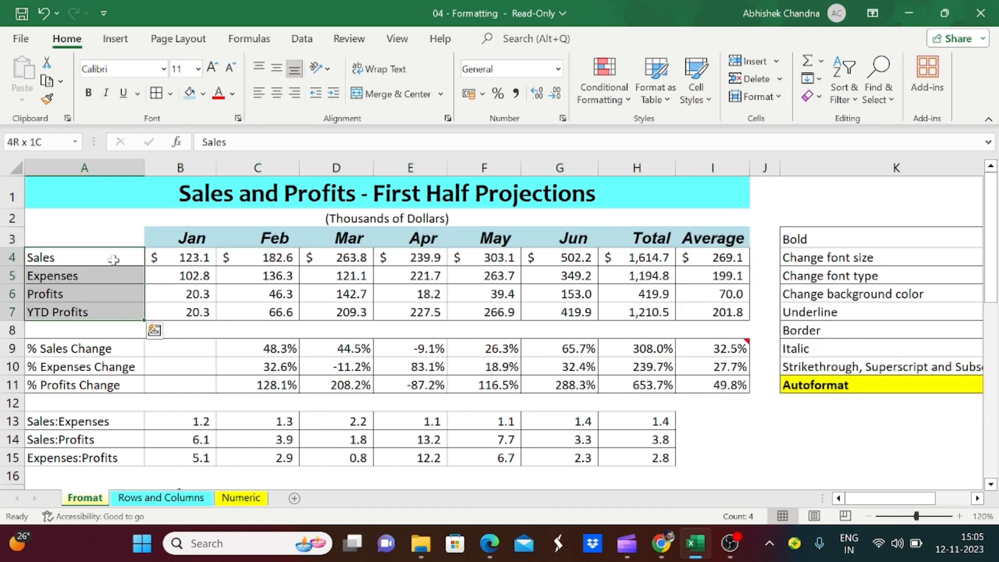
pyautogui.click(204, 94)
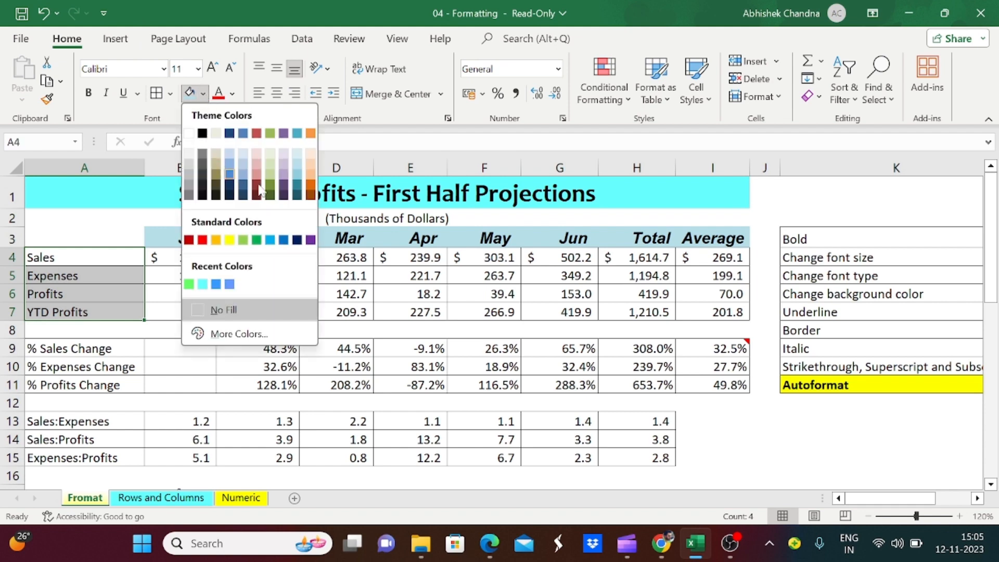
pyautogui.click(313, 164)
pyautogui.press('Down')
pyautogui.press('Up')
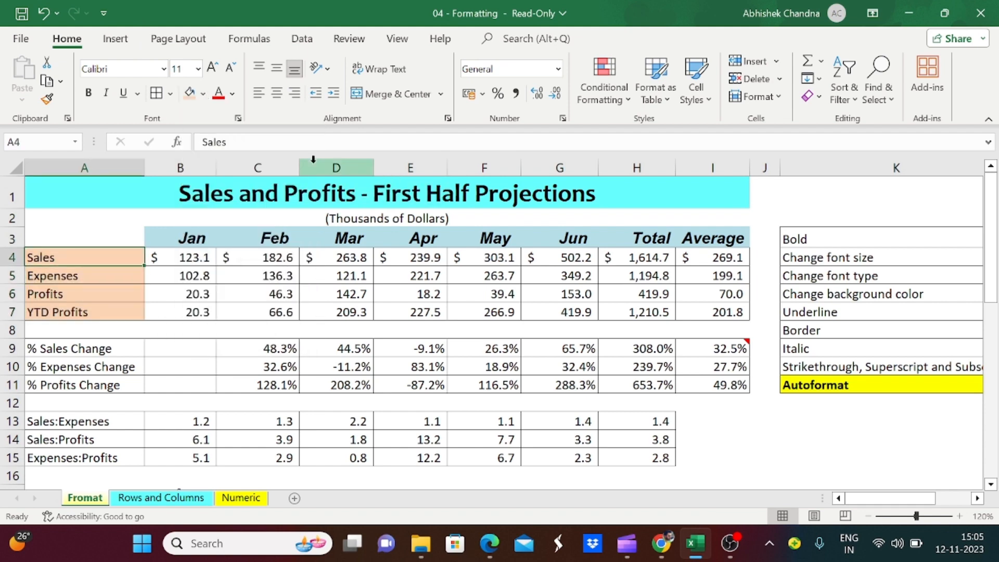
# Apply the same light orange fill to the percentage change labels A9:A11 and the ratio labels A13:A15 together.
pyautogui.hotkey('ctrl', 'Down')
pyautogui.hotkey('ctrl', 'Down')
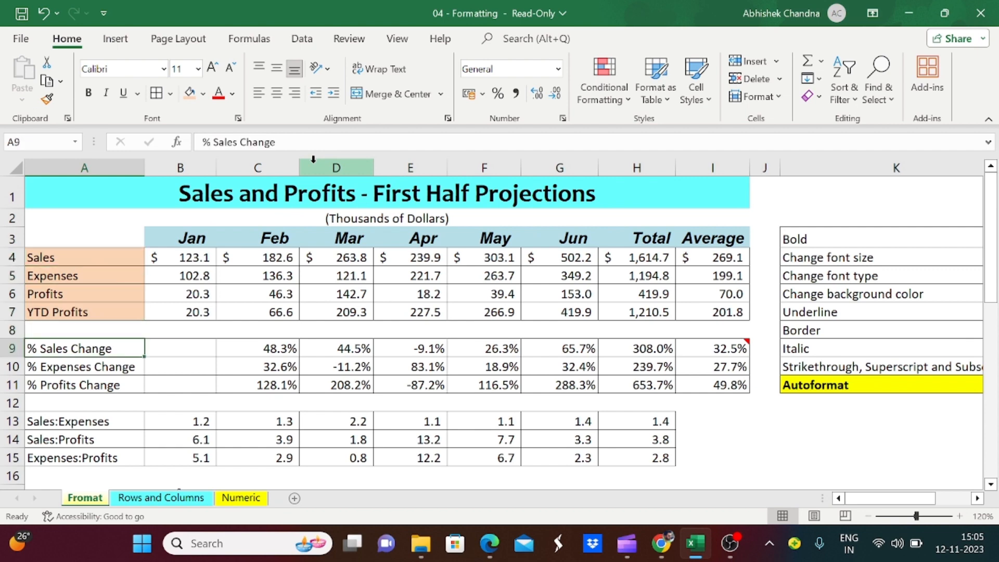
pyautogui.hotkey('ctrl', 'shift', 'Down')
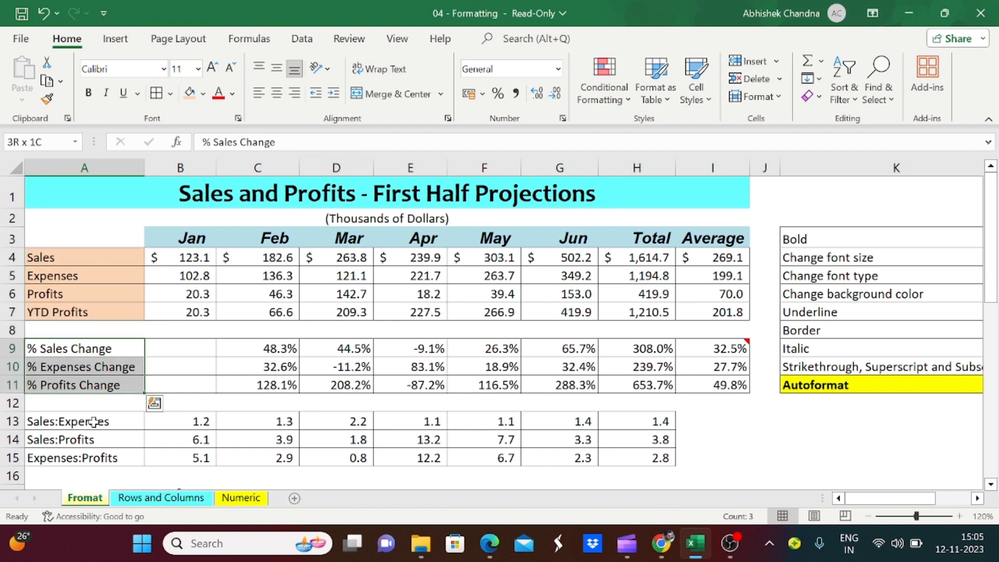
pyautogui.keyDown('ctrl'); pyautogui.moveTo(90, 423); pyautogui.dragTo(96, 452); pyautogui.keyUp('ctrl')
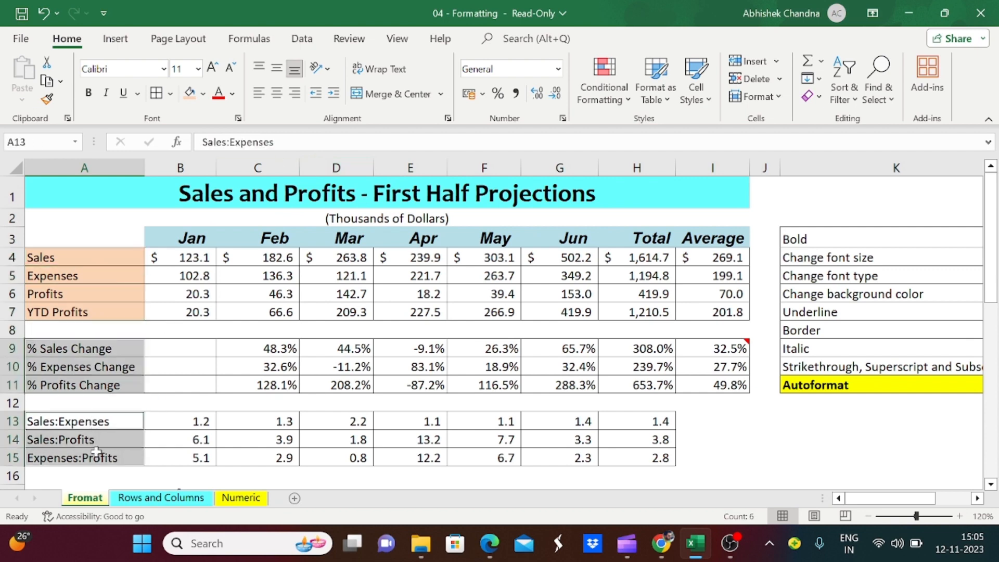
pyautogui.click(191, 93)
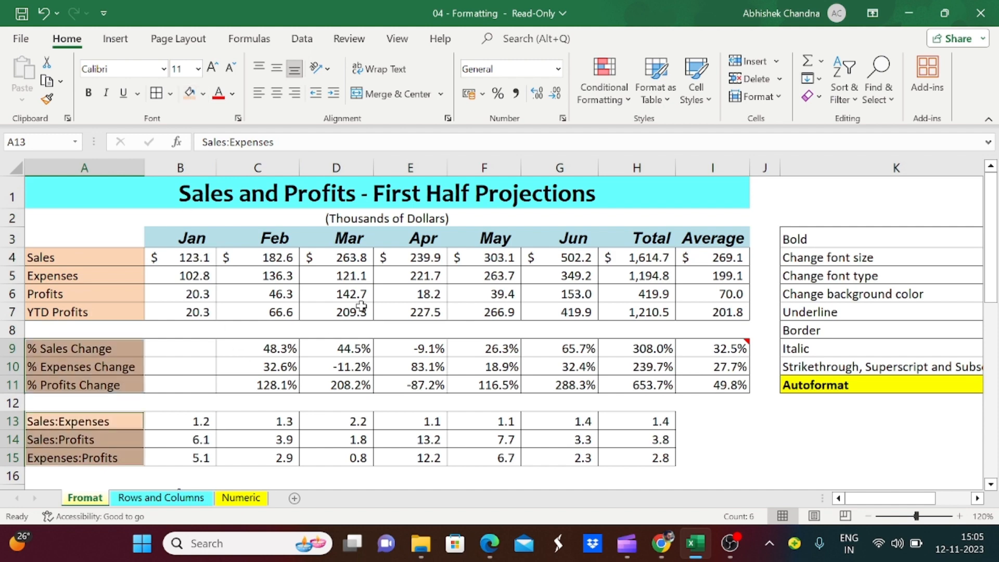
pyautogui.click(106, 275)
pyautogui.press('Up')
pyautogui.press('Up')
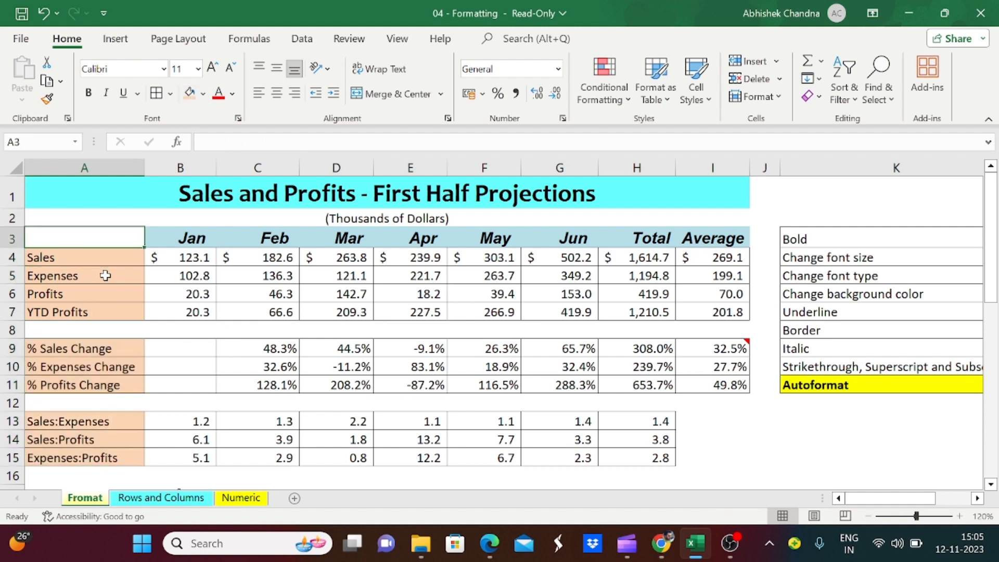
pyautogui.press('Down')
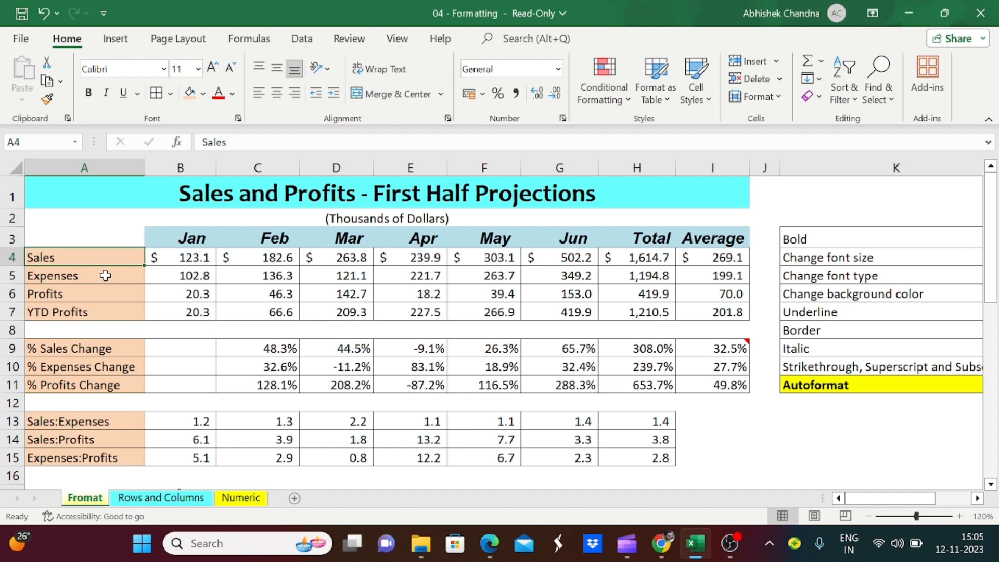
pyautogui.press('Right')
pyautogui.press('Right')
pyautogui.press('Right')
pyautogui.press('Right')
pyautogui.press('Right')
pyautogui.press('Right')
pyautogui.press('Right')
pyautogui.press('Right')
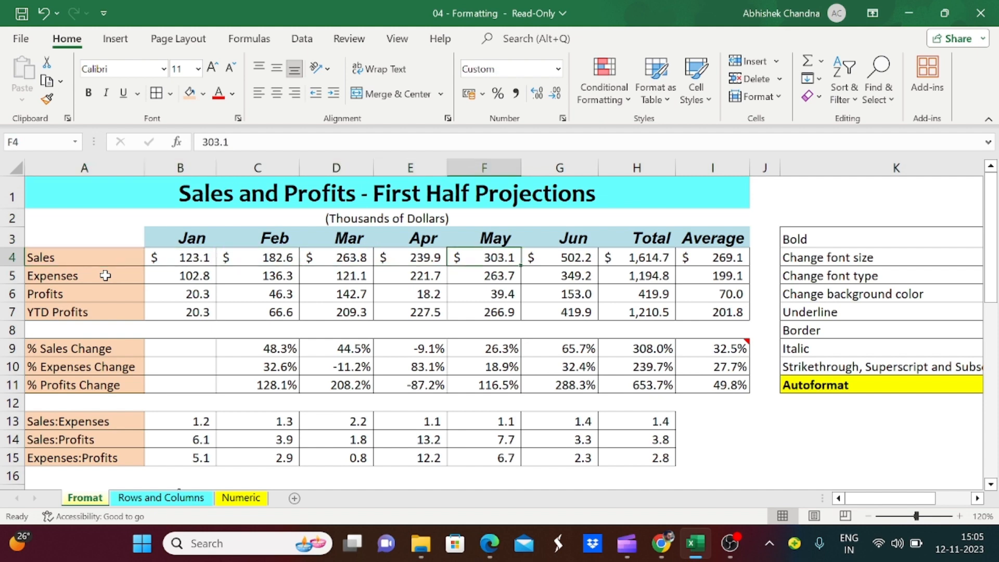
pyautogui.press('Up')
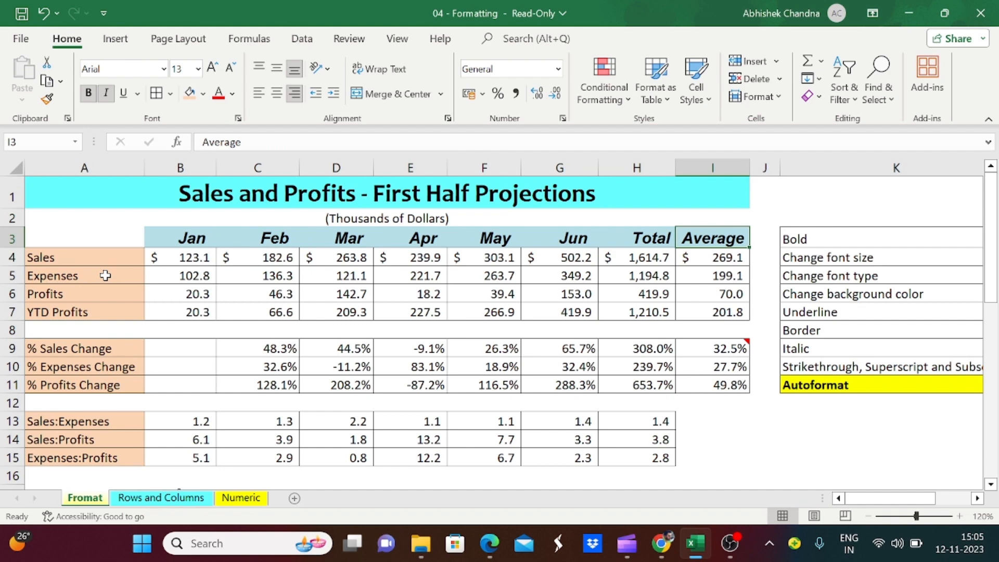
pyautogui.press('Left')
pyautogui.press('Right')
pyautogui.hotkey('ctrl', 'shift', 'Left')
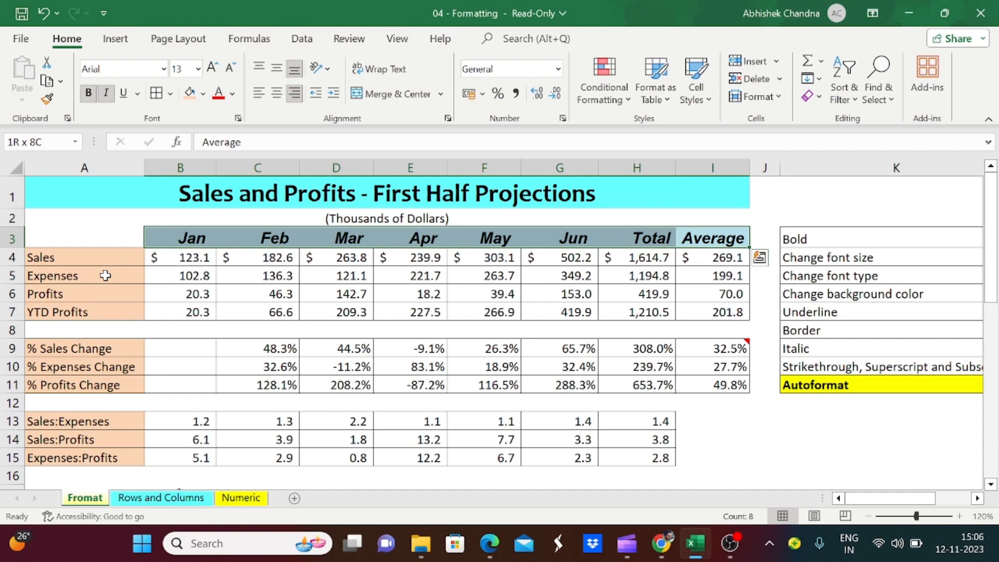
pyautogui.hotkey('ctrl', 'shift', 'Right')
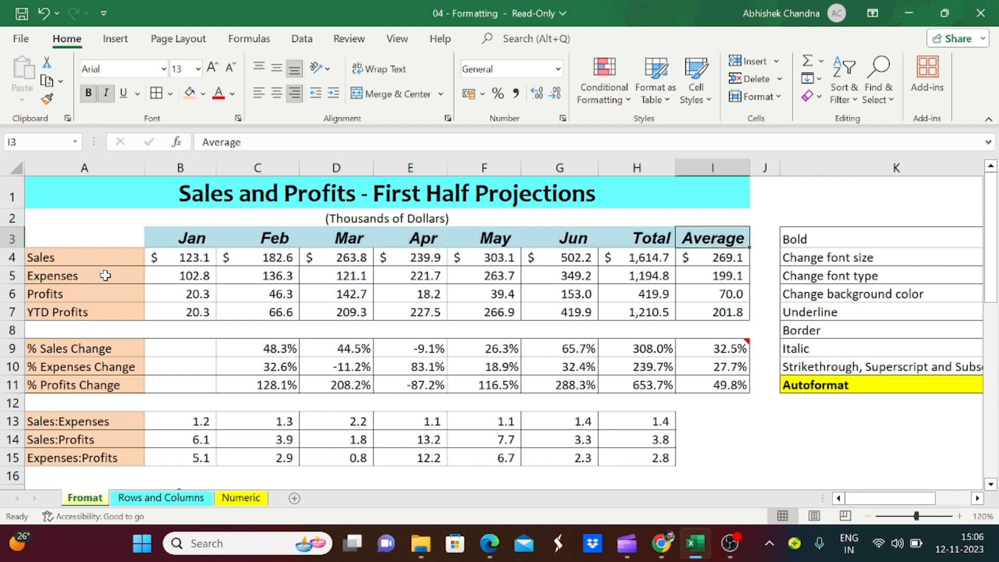
pyautogui.hotkey('ctrl', 'shift', 'Left')
pyautogui.hotkey('ctrl', 'Down')
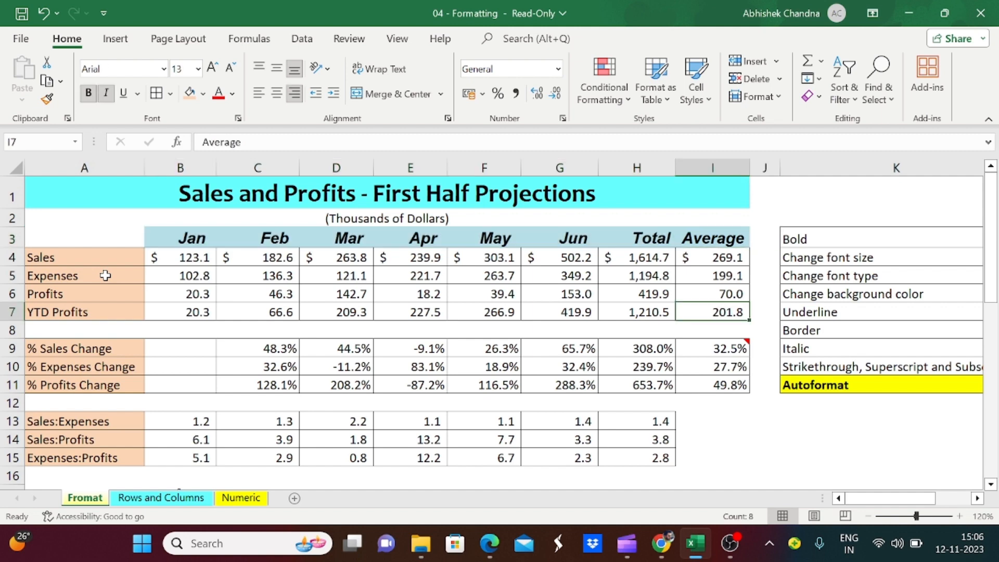
pyautogui.press('Down')
pyautogui.press('Down')
pyautogui.press('Down')
pyautogui.press('Down')
pyautogui.press('Down')
pyautogui.press('Down')
pyautogui.press('Down')
pyautogui.press('Down')
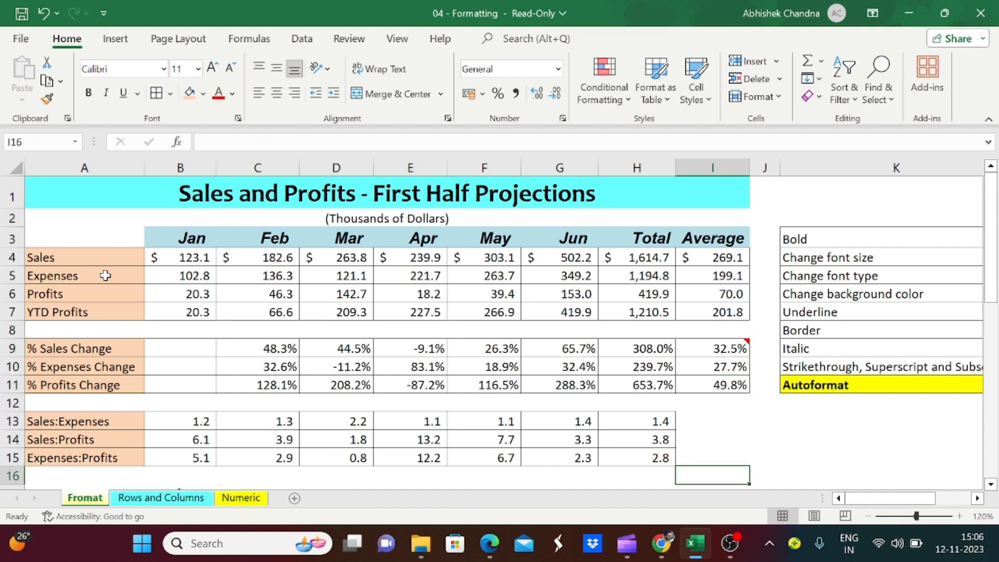
pyautogui.press('Up')
pyautogui.press('Up')
pyautogui.press('Up')
pyautogui.press('Up')
pyautogui.press('Up')
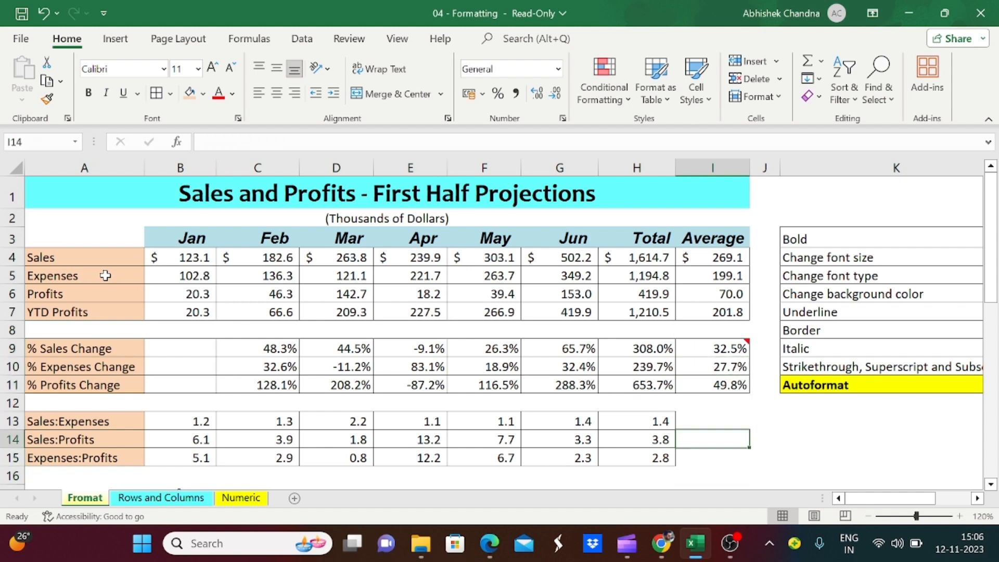
# Review the formatting topic list in column K at the Strikethrough, Superscript and Subscript entry.
pyautogui.press('Right')
pyautogui.press('Right')
pyautogui.press('Up')
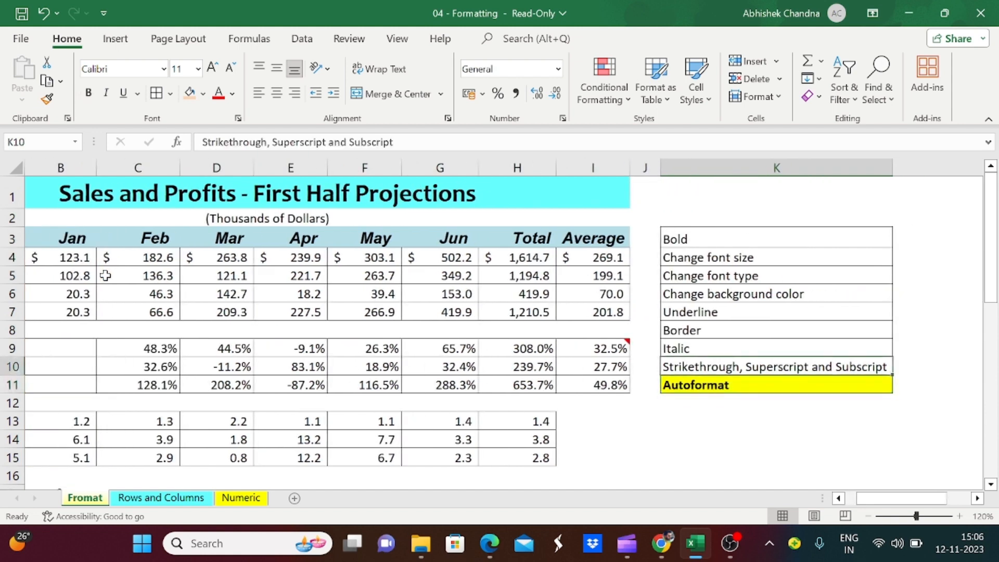
pyautogui.press('Left')
pyautogui.press('Left')
pyautogui.press('Left')
pyautogui.press('Left')
pyautogui.press('Left')
pyautogui.press('Left')
pyautogui.press('Left')
pyautogui.press('Left')
pyautogui.press('Left')
pyautogui.press('Left')
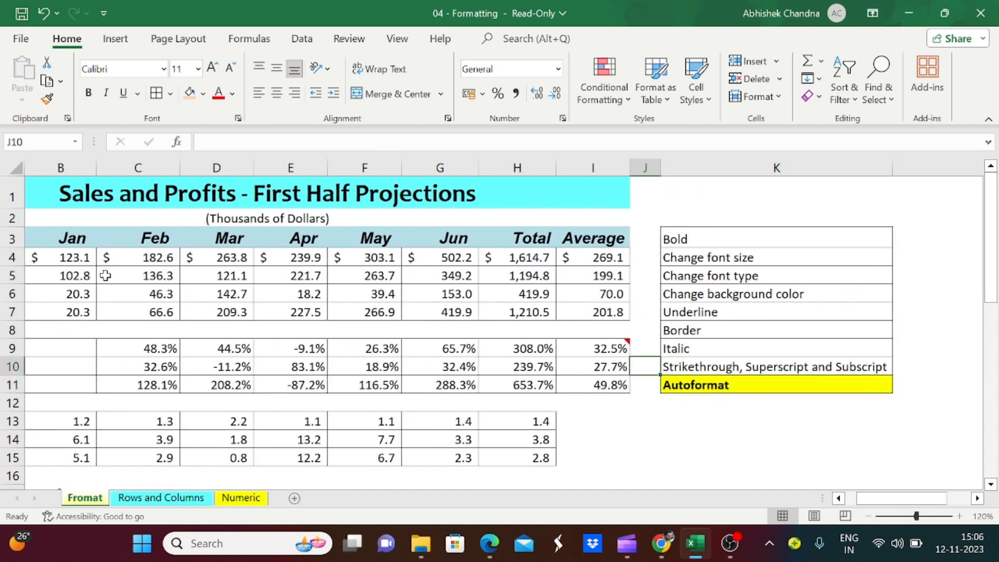
pyautogui.press('Right')
pyautogui.press('Right')
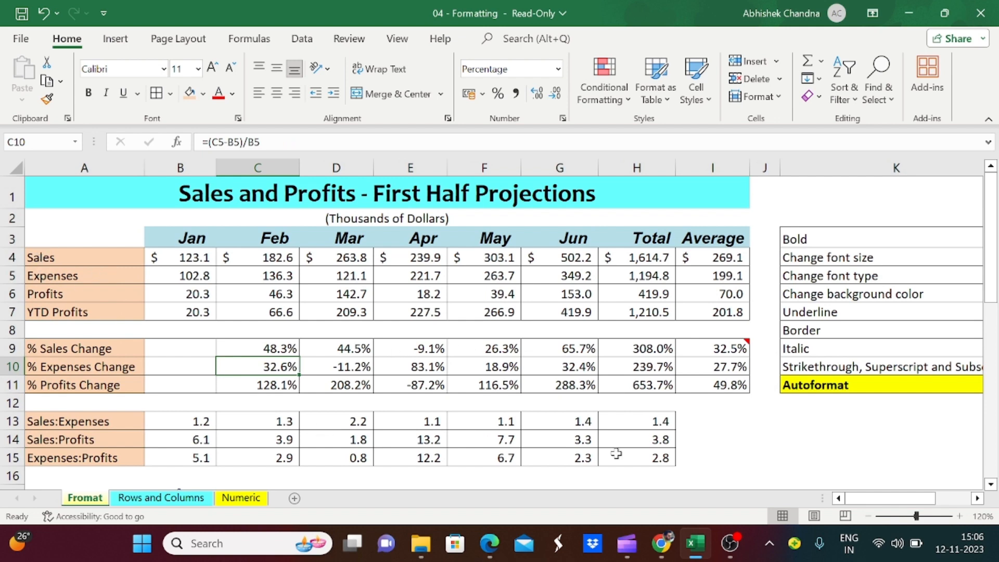
# Enter the note Ctrl+1 in cell D17, beside the Einstein formula row.
pyautogui.scroll(-2, 512, 448)
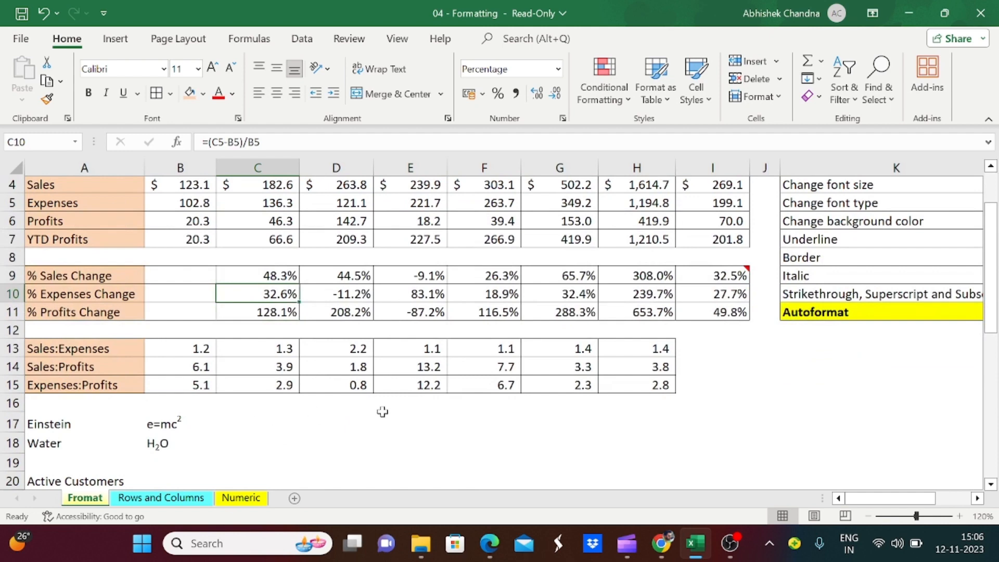
pyautogui.click(367, 428)
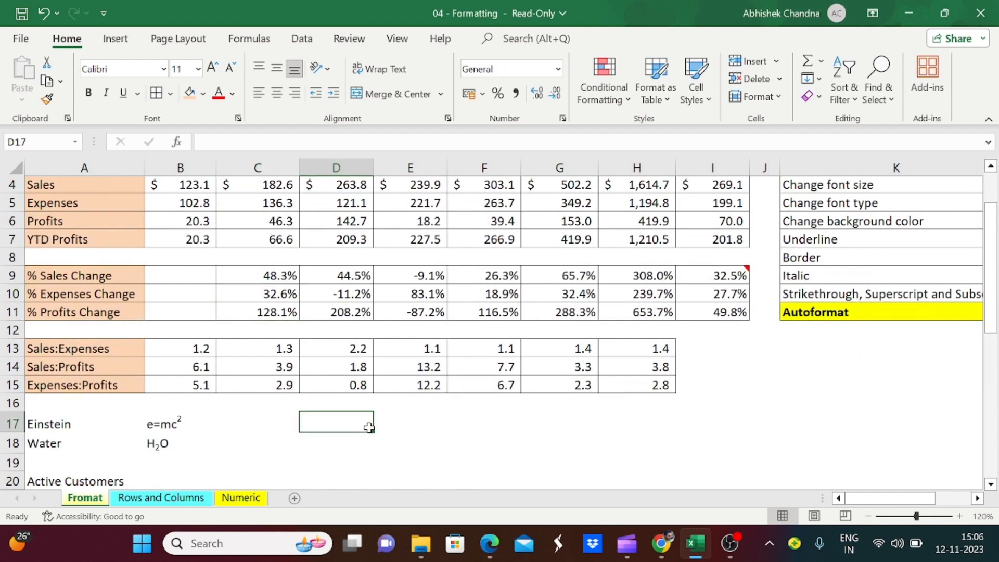
pyautogui.write('Ctr')
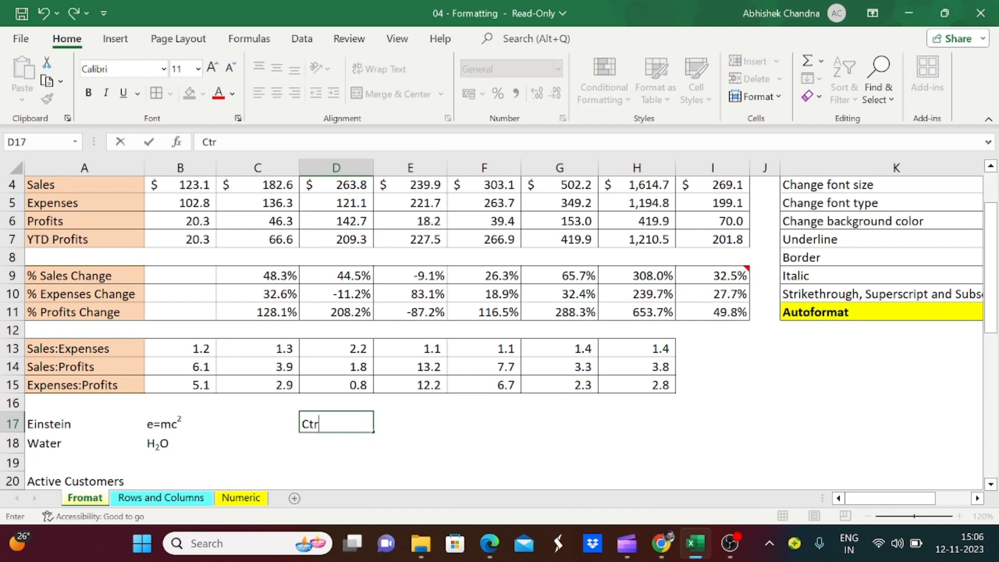
pyautogui.write('l+1')
pyautogui.press('Return')
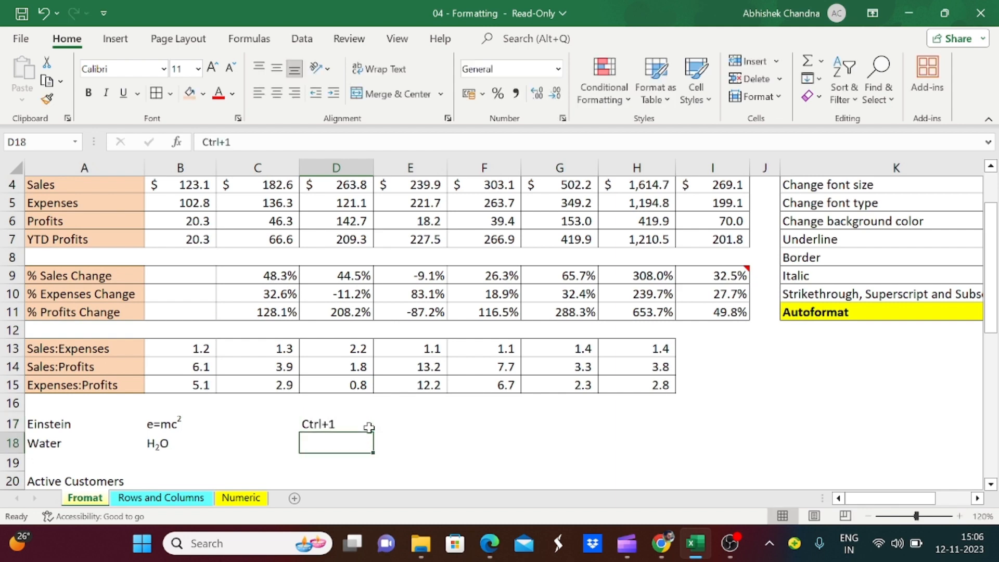
# Examine the Strikethrough, Superscript and Subscript effects in the Format Cells font settings for E17, without applying any.
pyautogui.click(376, 426)
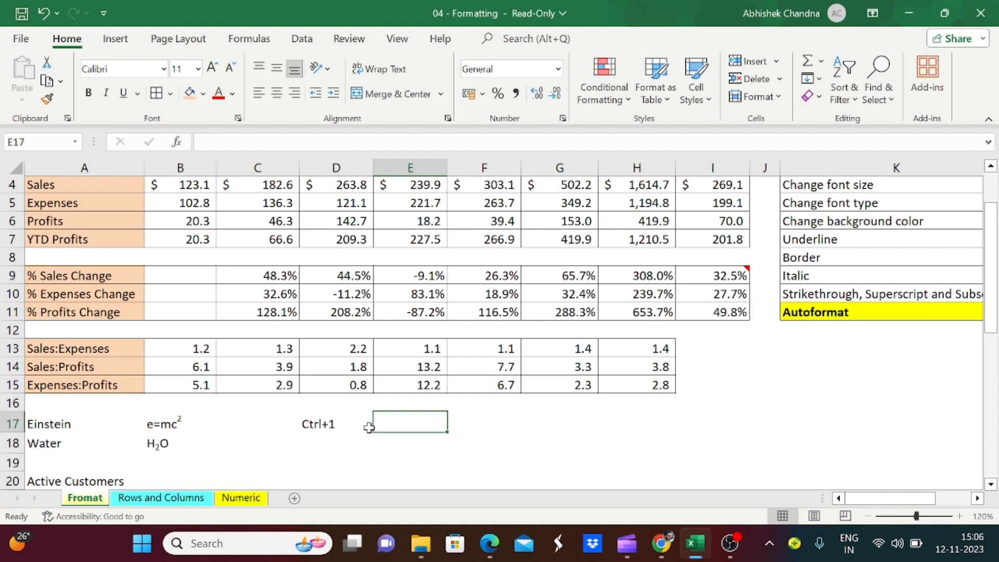
pyautogui.hotkey('ctrl', '1')
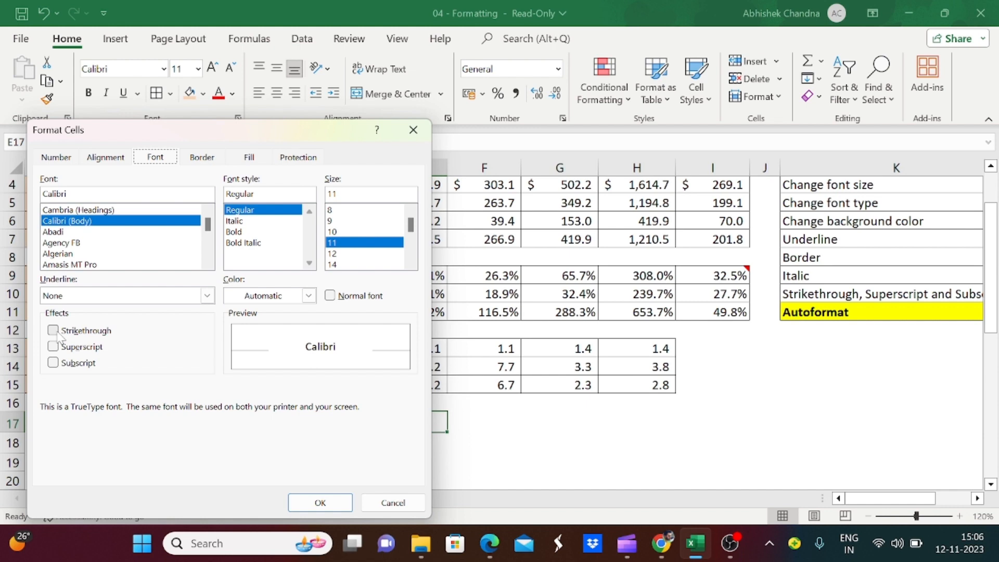
pyautogui.press('Escape')
pyautogui.press('Left')
pyautogui.press('Left')
pyautogui.press('Left')
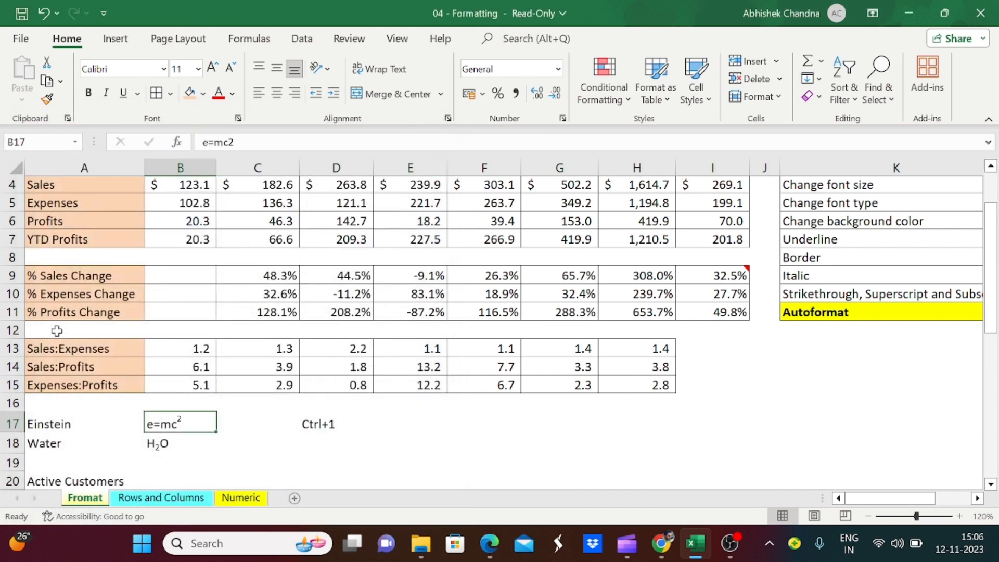
# Move the Ctrl+1 note from D17 to E17.
pyautogui.press('Right')
pyautogui.press('Right')
pyautogui.hotkey('ctrl', 'x')
pyautogui.press('Right')
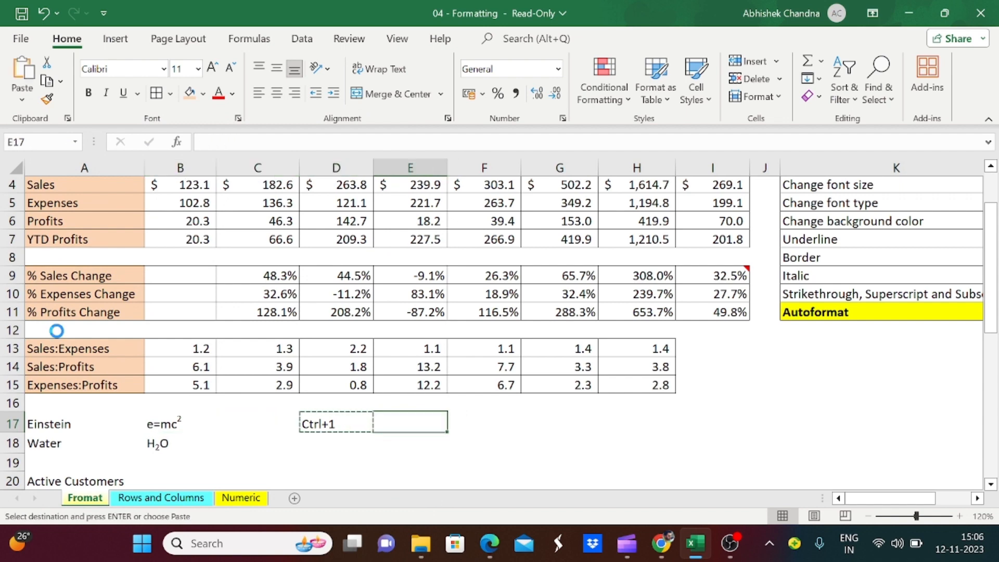
pyautogui.hotkey('ctrl', 'v')
# Enter the plain text e=mc2 in cell C17, beside the formatted Einstein formula.
pyautogui.press('Left')
pyautogui.press('Left')
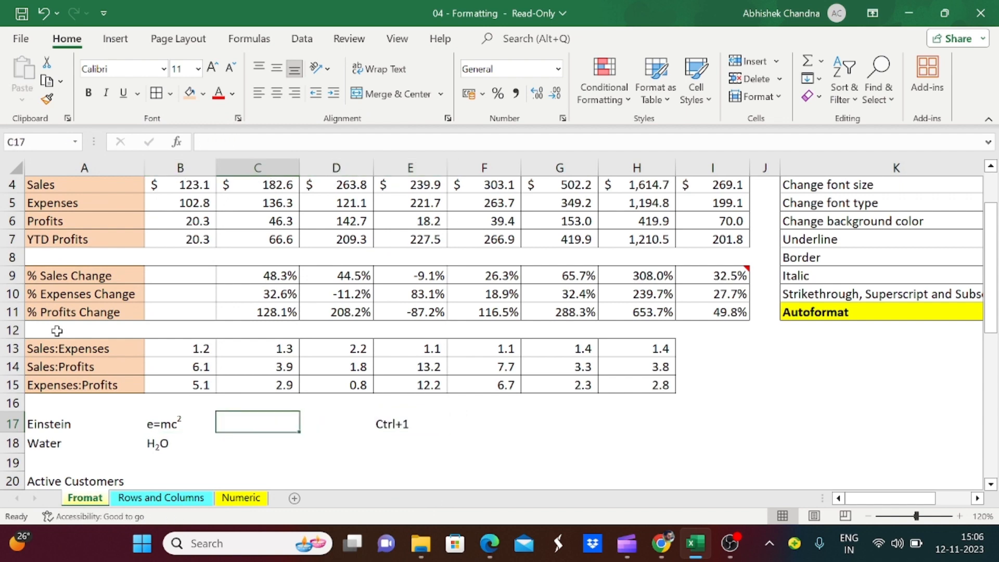
pyautogui.write('e')
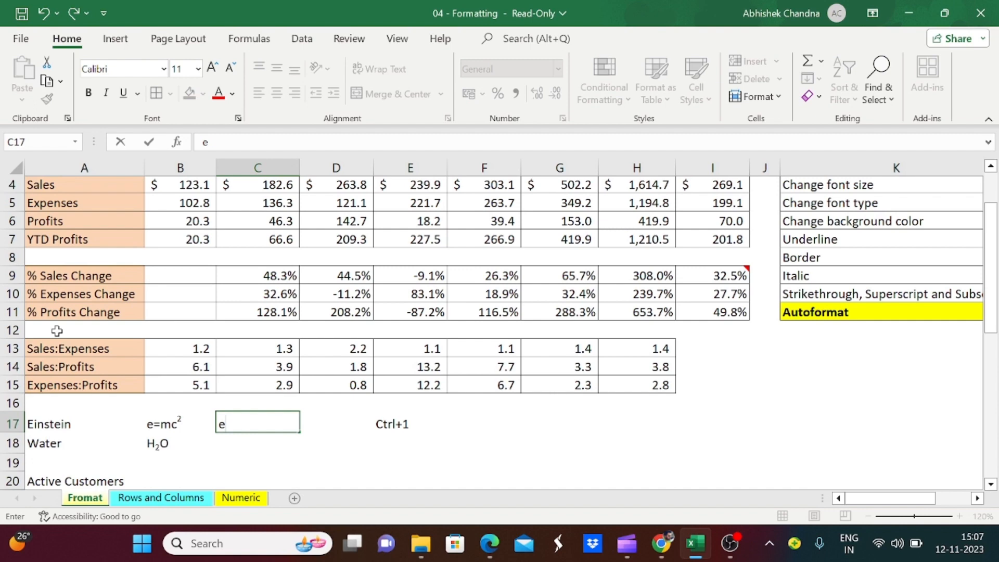
pyautogui.write('=mc2')
pyautogui.press('Return')
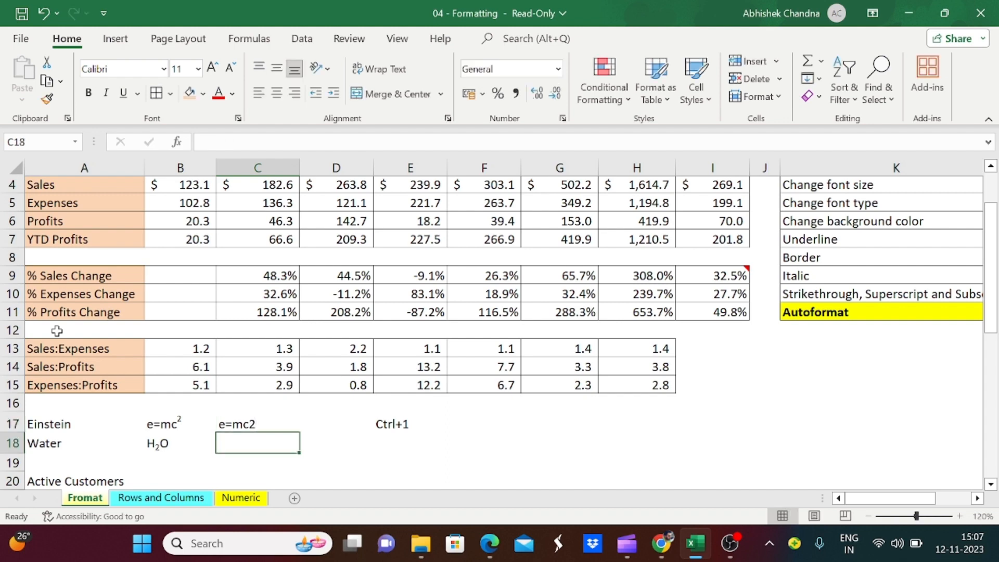
# Format only the 2 in C17's e=mc2 as Superscript.
pyautogui.press('Up')
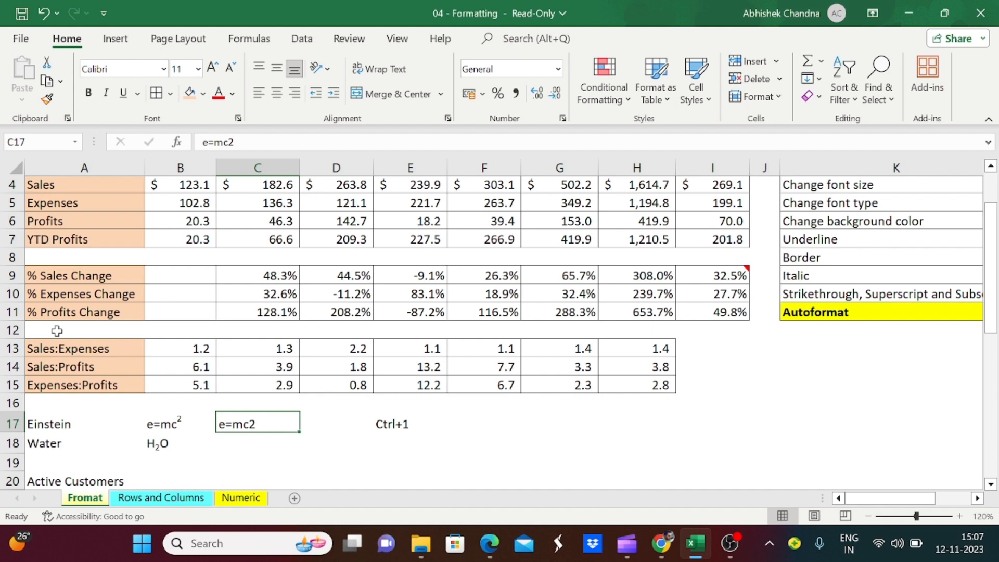
pyautogui.press('F2')
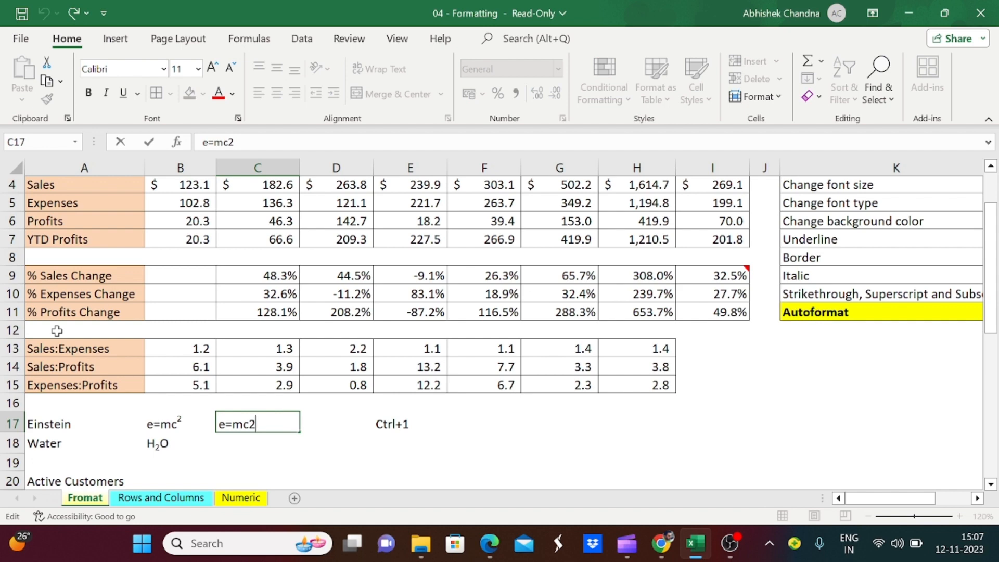
pyautogui.hotkey('shift', 'Left')
pyautogui.hotkey('ctrl', '1')
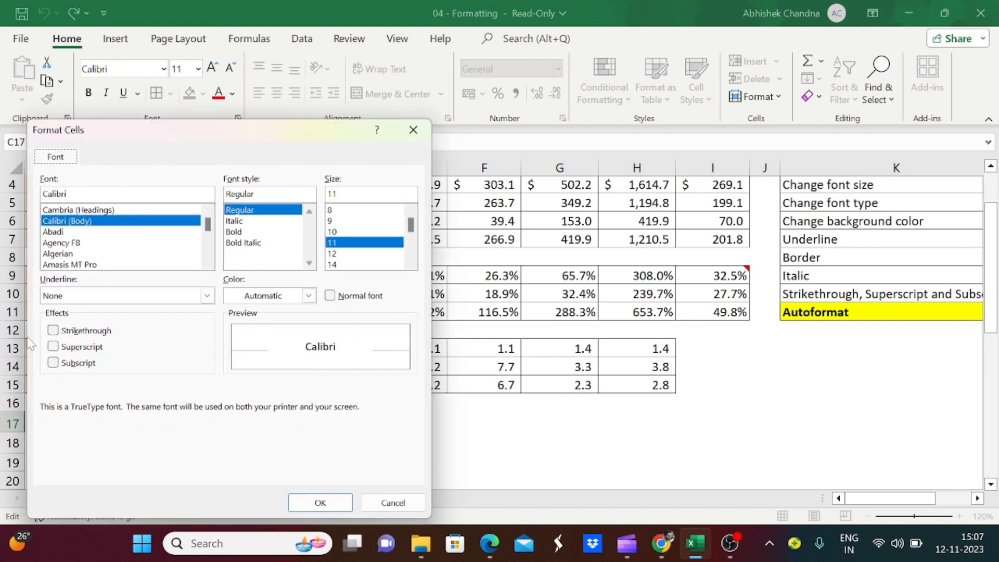
pyautogui.click(54, 347)
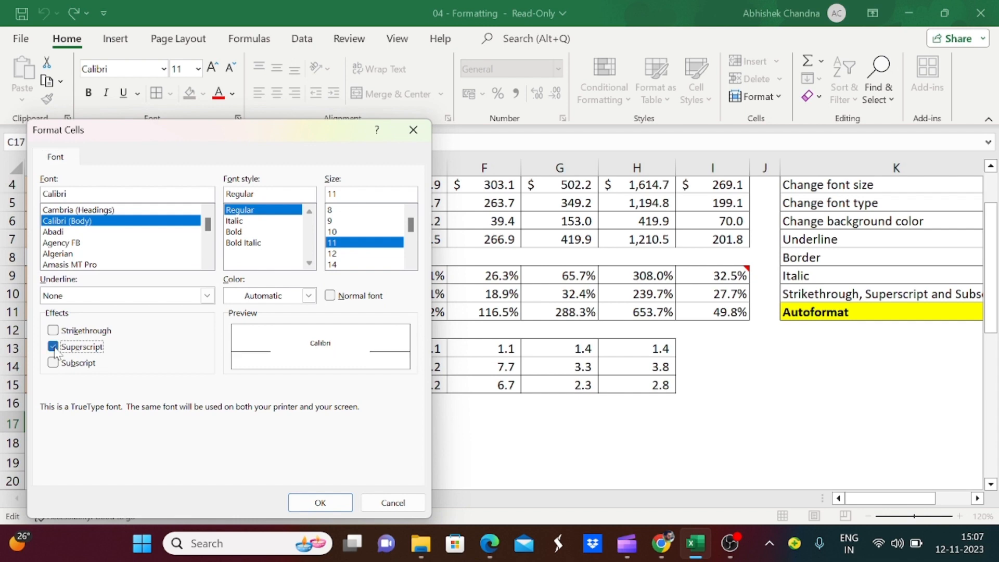
pyautogui.click(320, 503)
pyautogui.press('Return')
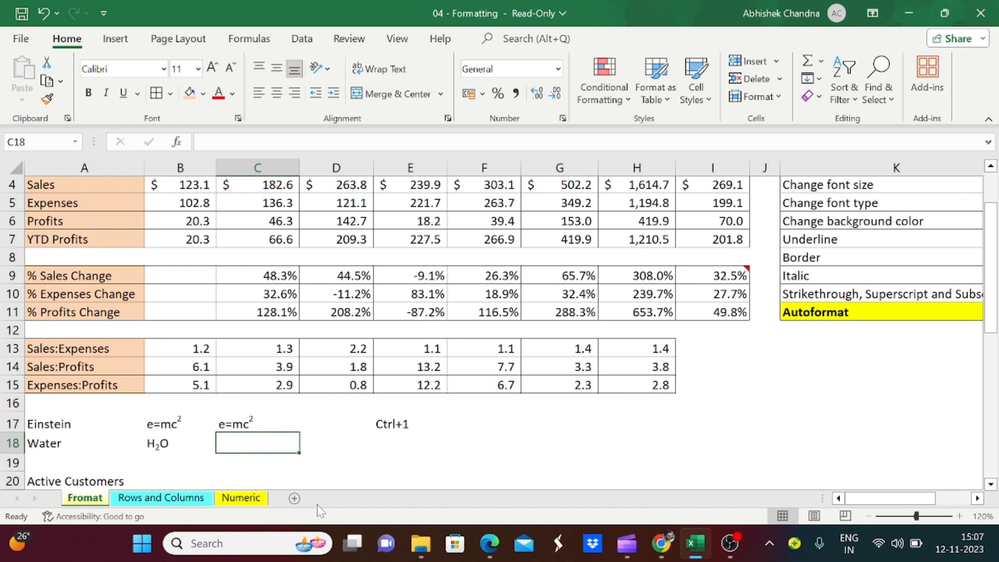
# Enter the plain text H2O in cell C18, beside the formatted Water formula.
pyautogui.write('=')
pyautogui.press('BackSpace')
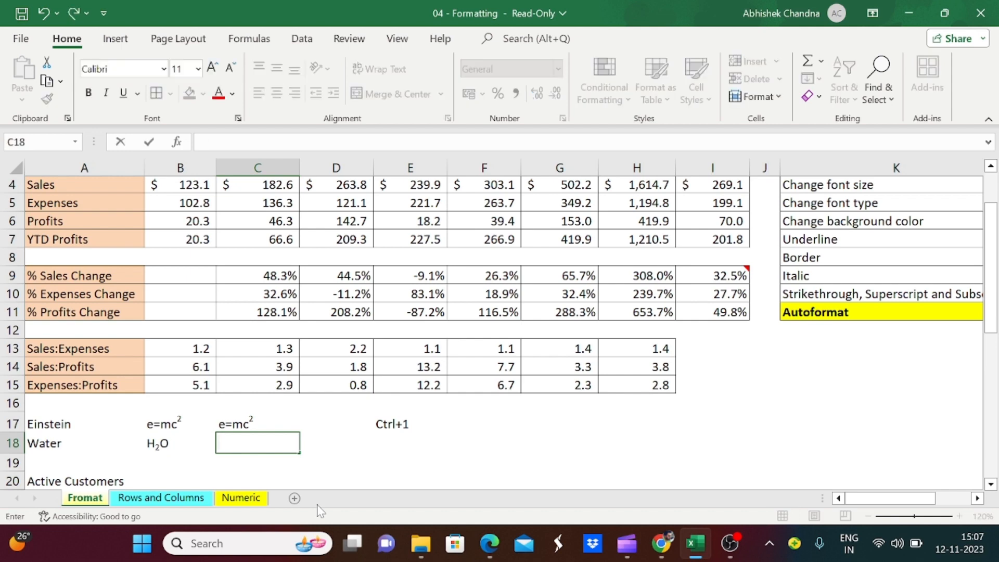
pyautogui.write('H2o')
pyautogui.press('BackSpace')
pyautogui.write('O')
pyautogui.hotkey('ctrl', 'Return')
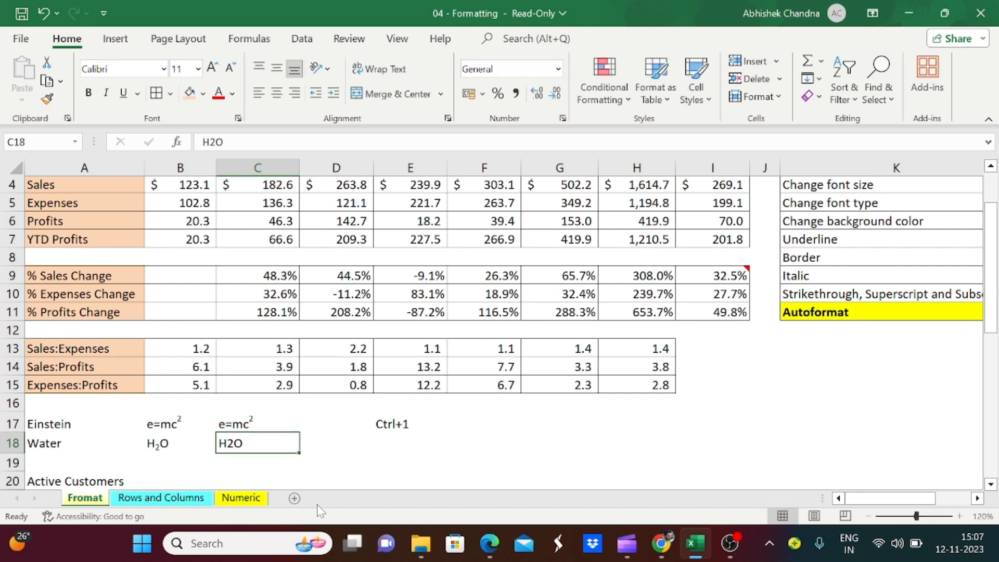
# Format only the 2 in C18's H2O as Subscript.
pyautogui.press('F2')
pyautogui.press('Left')
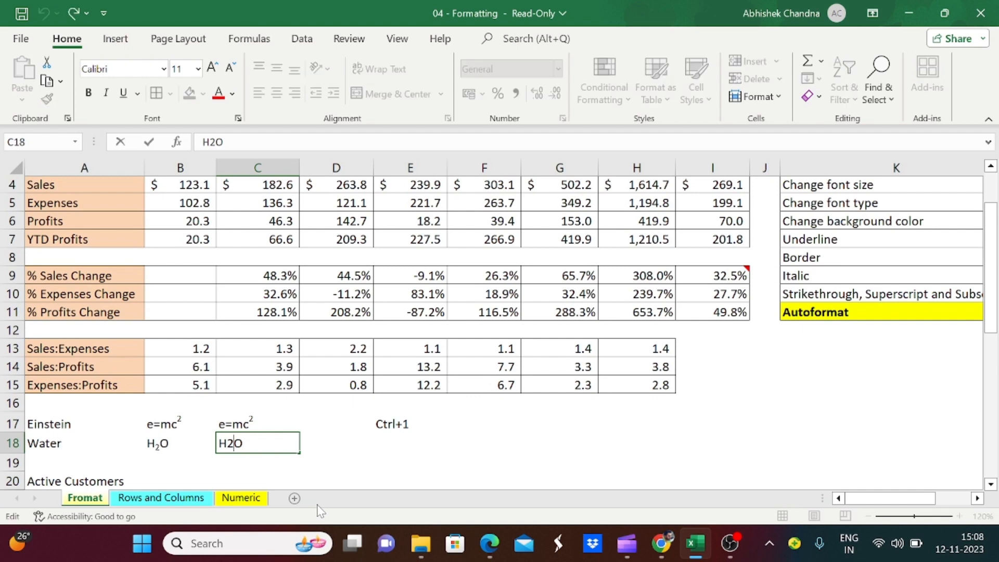
pyautogui.hotkey('shift', 'Left')
pyautogui.hotkey('ctrl', '1')
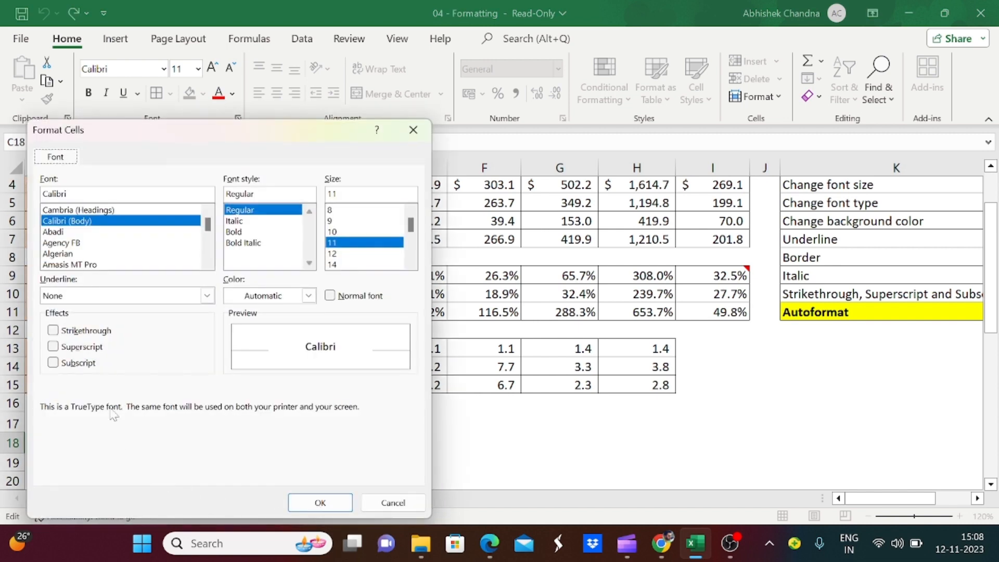
pyautogui.click(53, 363)
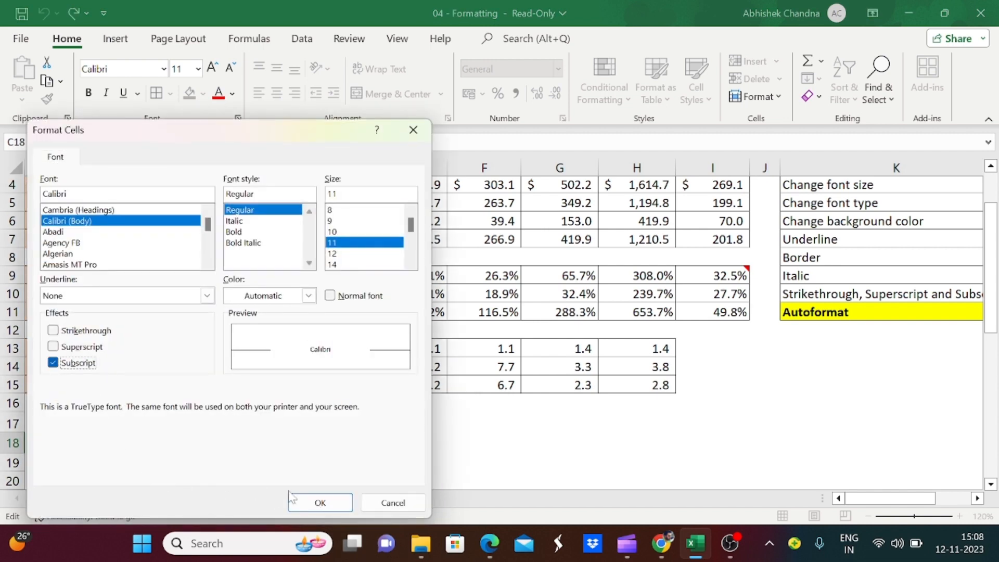
pyautogui.click(318, 503)
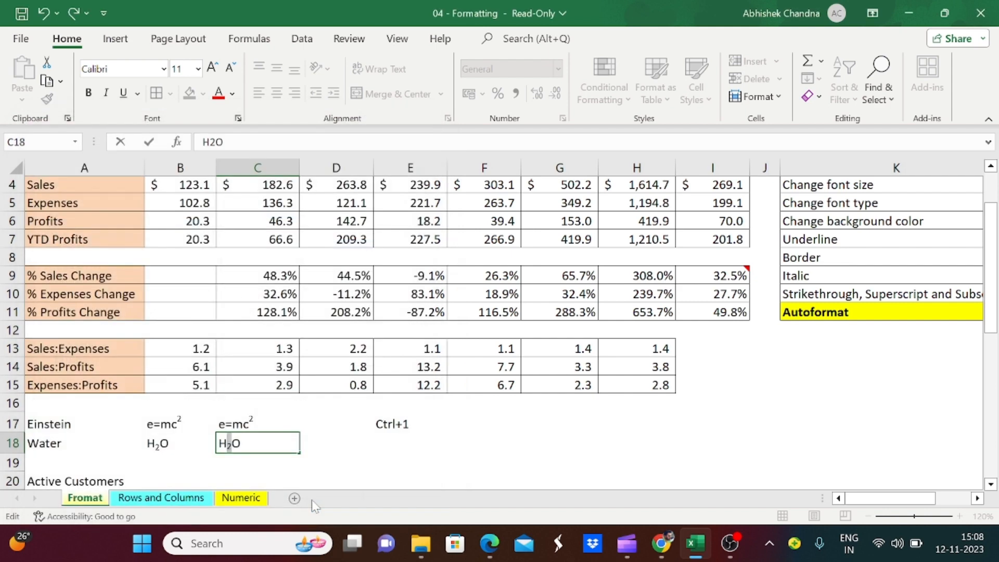
pyautogui.press('Return')
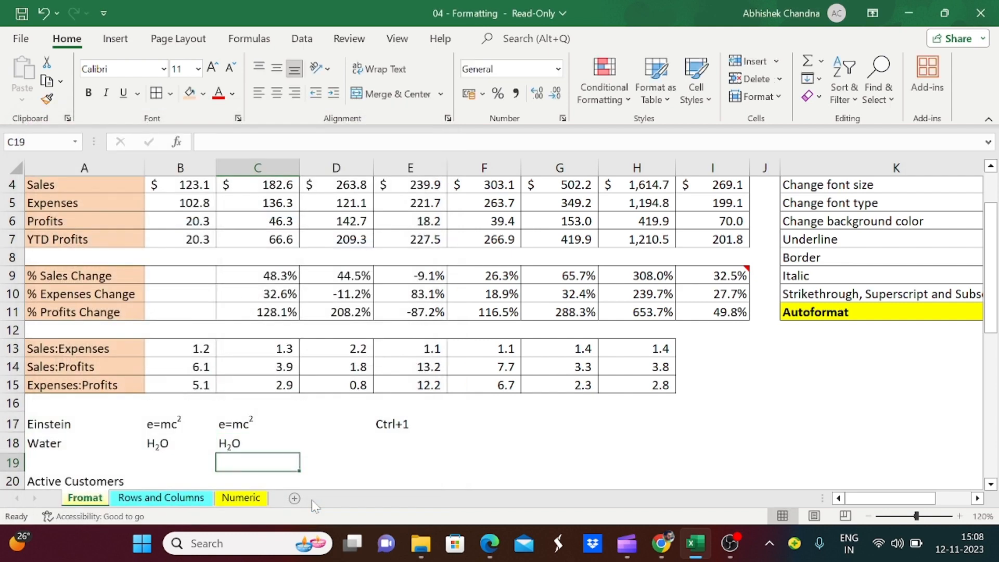
# Apply Strikethrough to the whole of cell C18, with Superscript and Subscript cleared.
pyautogui.press('Up')
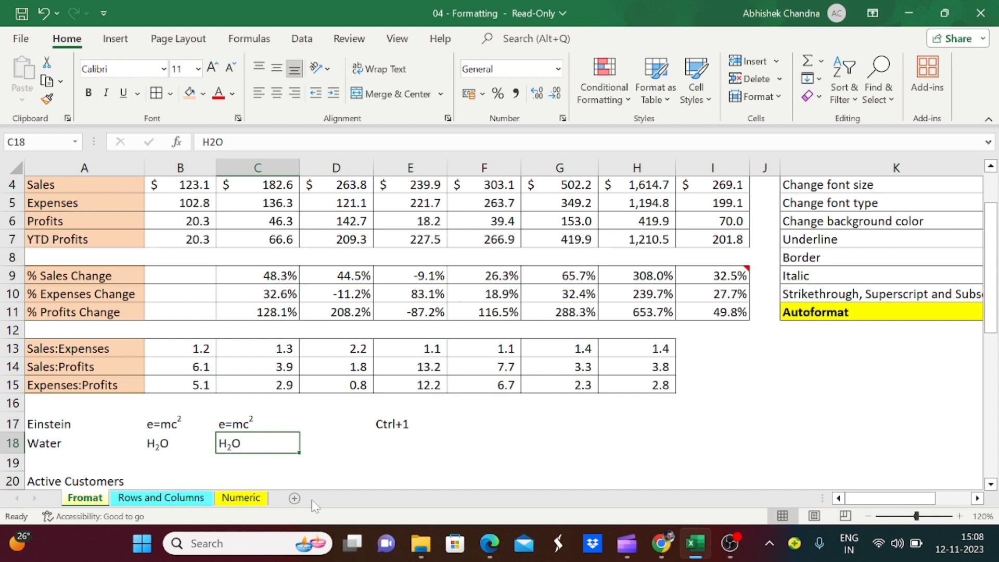
pyautogui.hotkey('ctrl', '1')
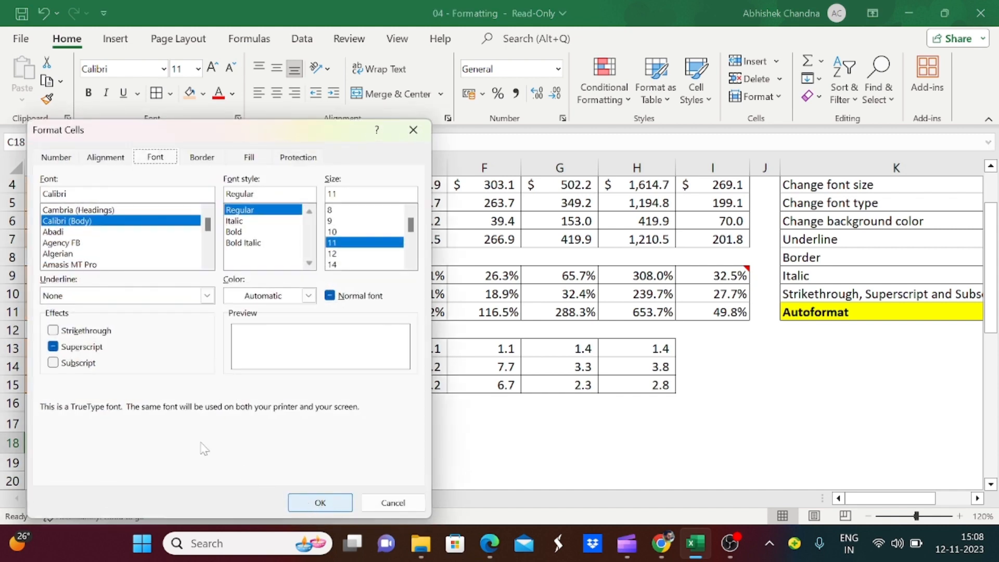
pyautogui.click(53, 347)
pyautogui.click(54, 345)
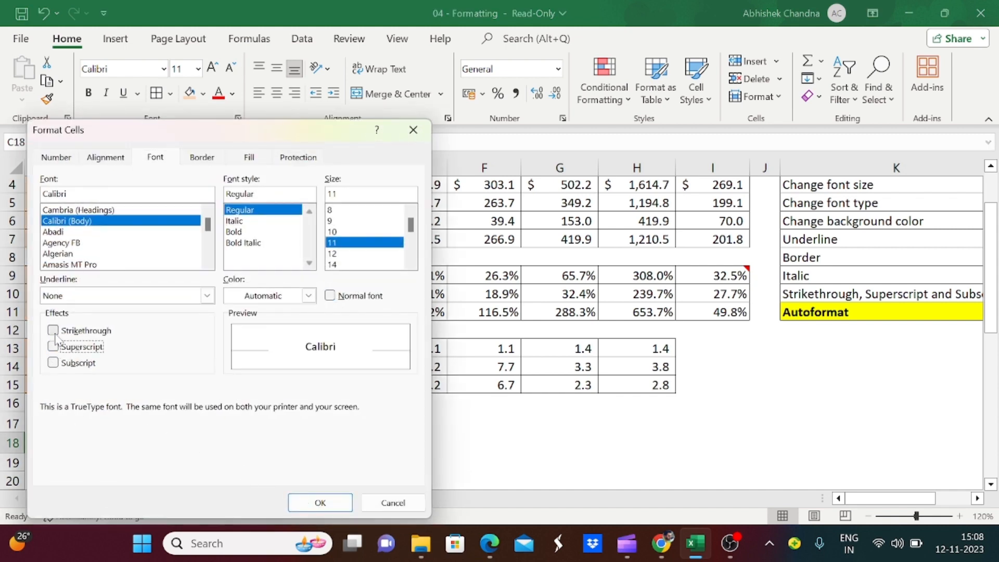
pyautogui.click(53, 330)
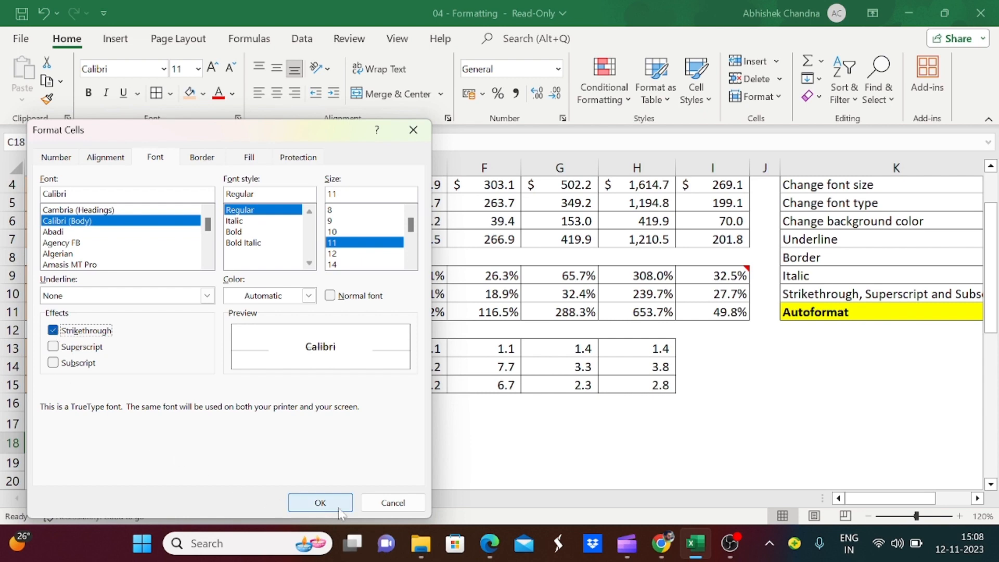
pyautogui.click(320, 503)
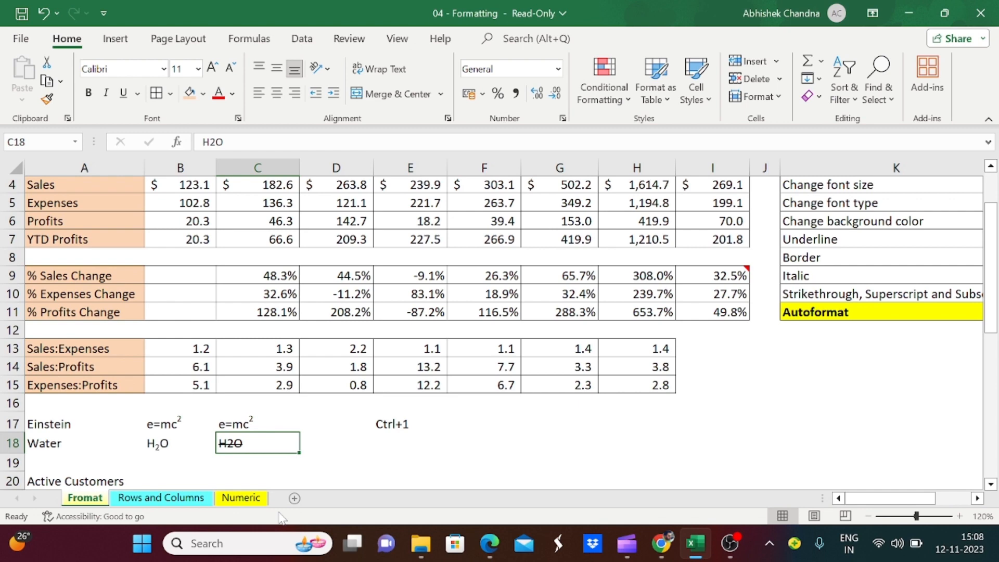
# Examine the Number, Alignment, Font, Border and Fill settings in Format Cells for C18, without changing anything.
pyautogui.hotkey('ctrl', '1')
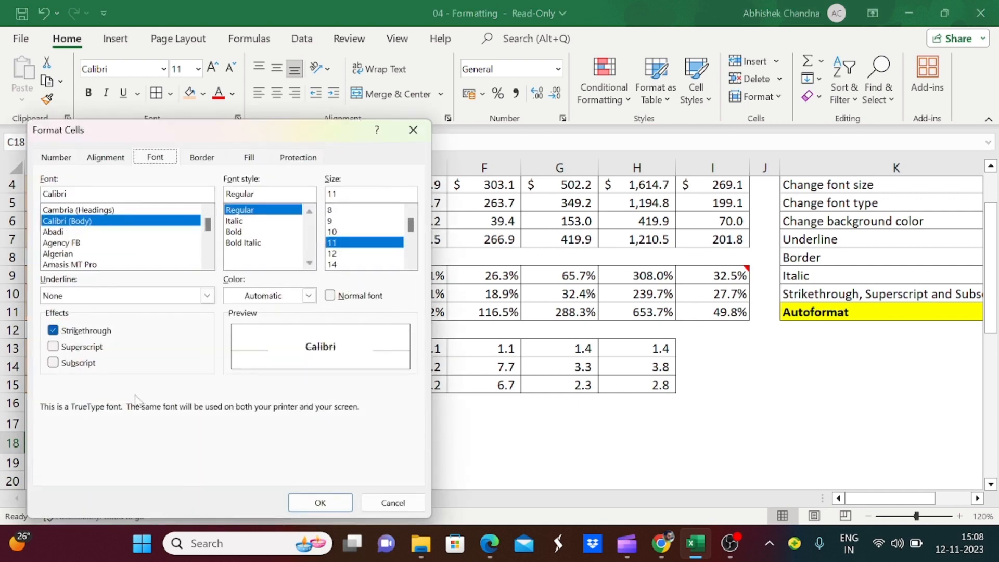
pyautogui.click(106, 158)
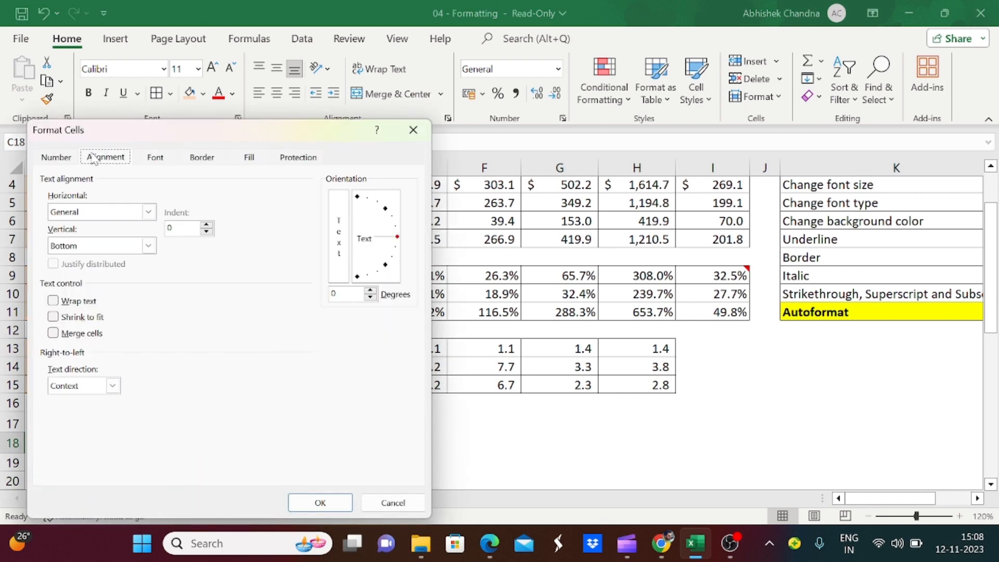
pyautogui.click(64, 160)
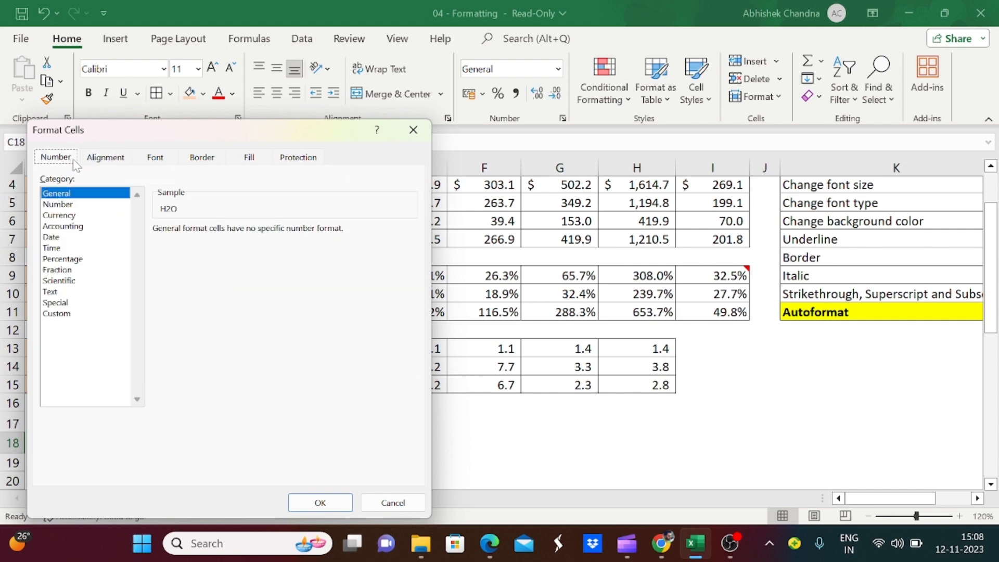
pyautogui.click(95, 161)
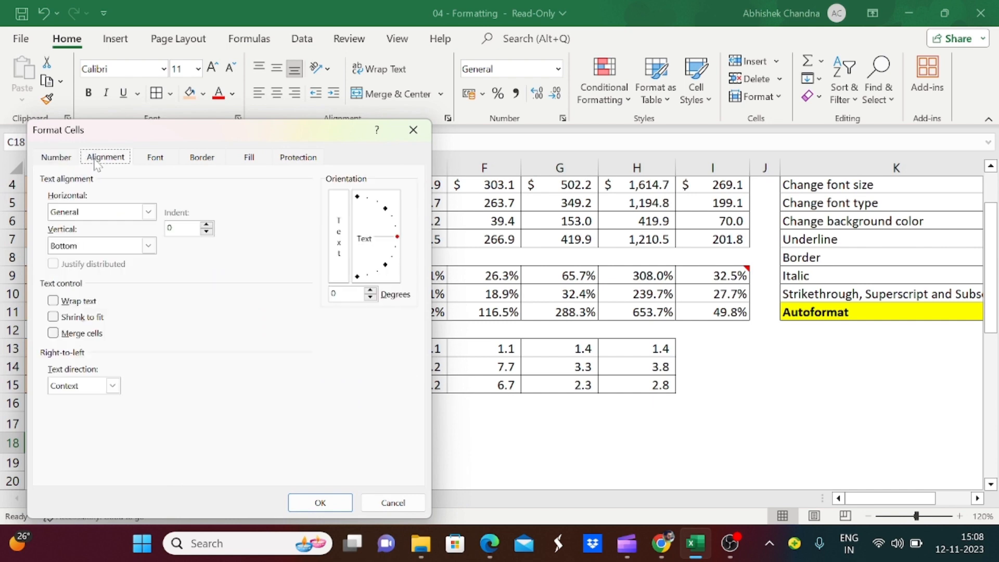
pyautogui.click(157, 159)
pyautogui.click(212, 158)
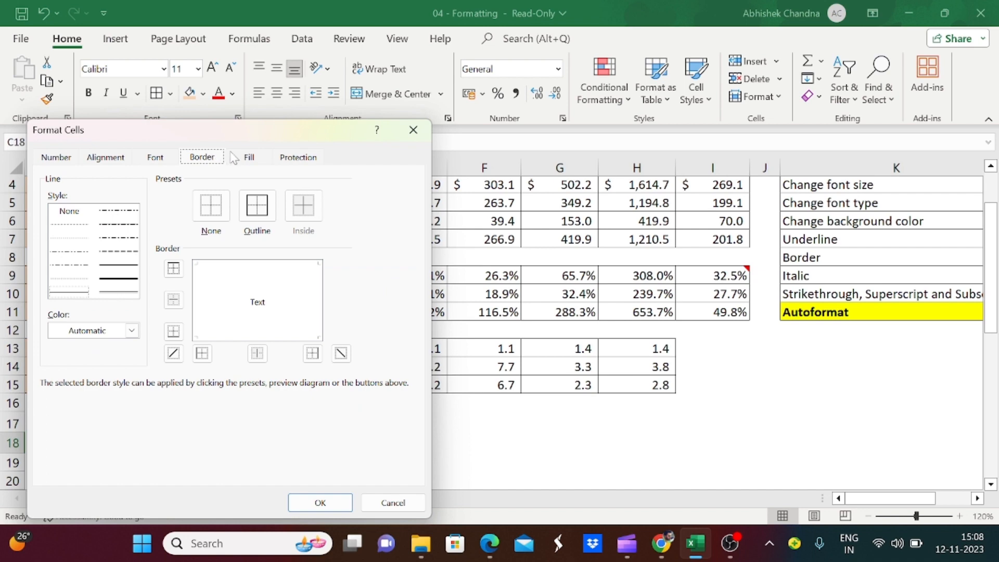
pyautogui.click(249, 162)
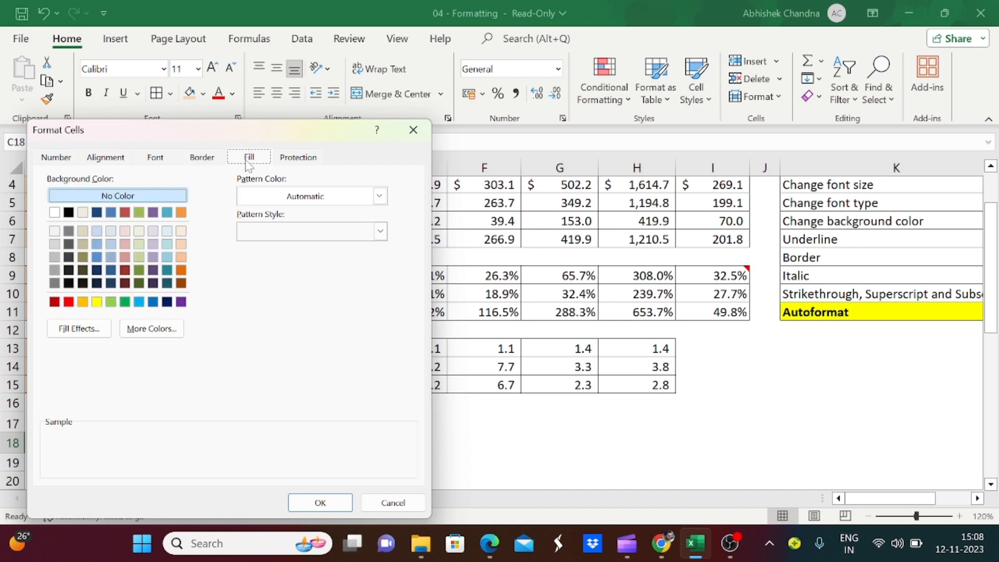
pyautogui.click(73, 159)
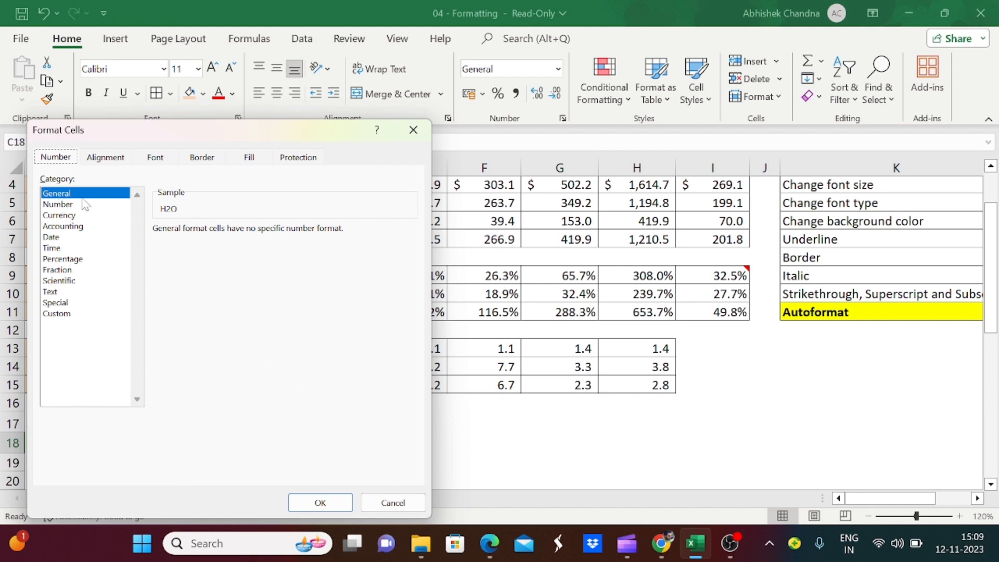
pyautogui.press('Escape')
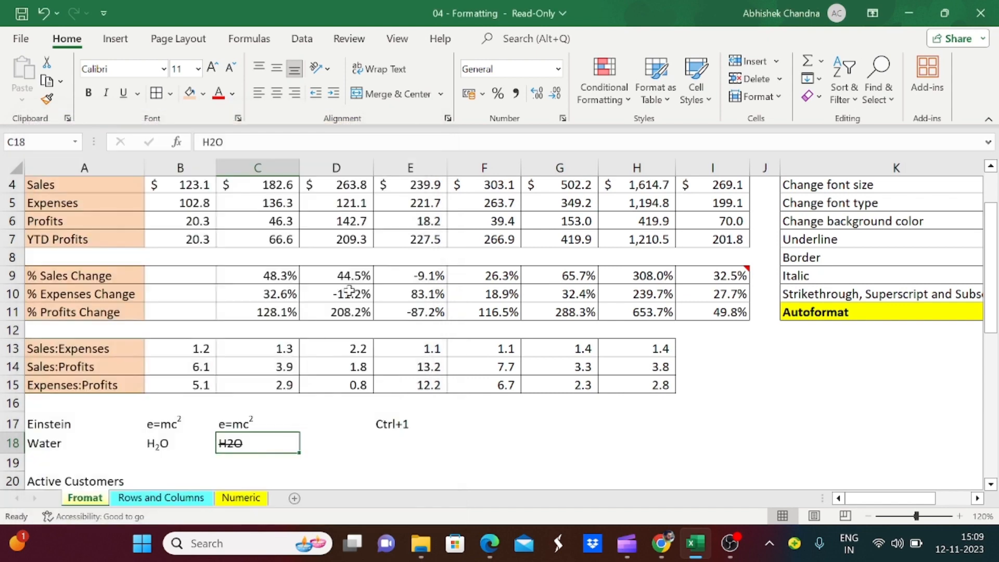
pyautogui.press('Up')
pyautogui.press('Up')
pyautogui.press('Up')
pyautogui.press('Up')
pyautogui.press('Up')
pyautogui.press('Up')
pyautogui.press('Down')
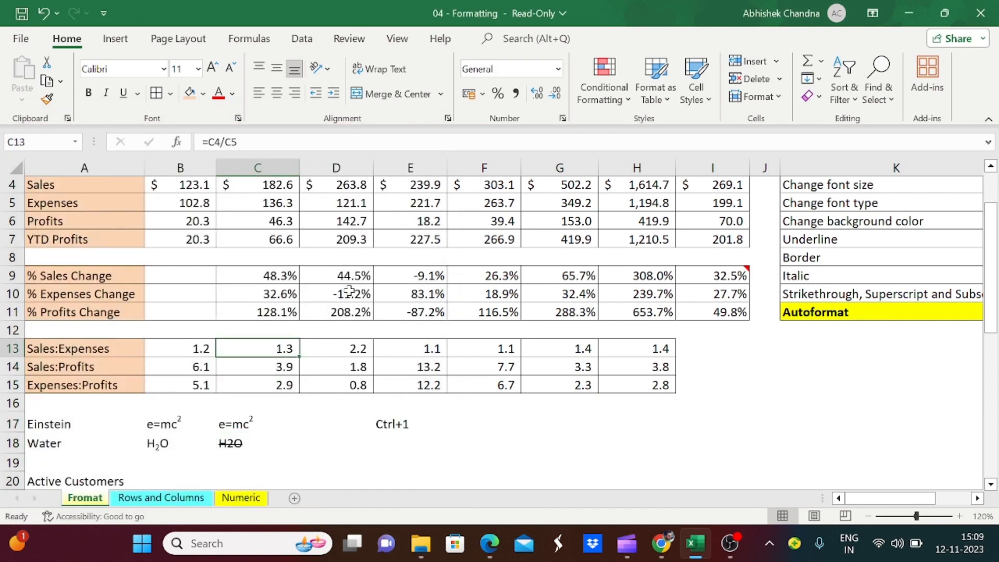
pyautogui.hotkey('shift', 'Down')
pyautogui.hotkey('shift', 'Down')
pyautogui.press('Up')
pyautogui.press('Up')
pyautogui.press('Up')
pyautogui.press('Up')
pyautogui.press('Up')
pyautogui.press('Up')
pyautogui.press('Down')
pyautogui.press('Up')
pyautogui.press('Down')
pyautogui.press('Down')
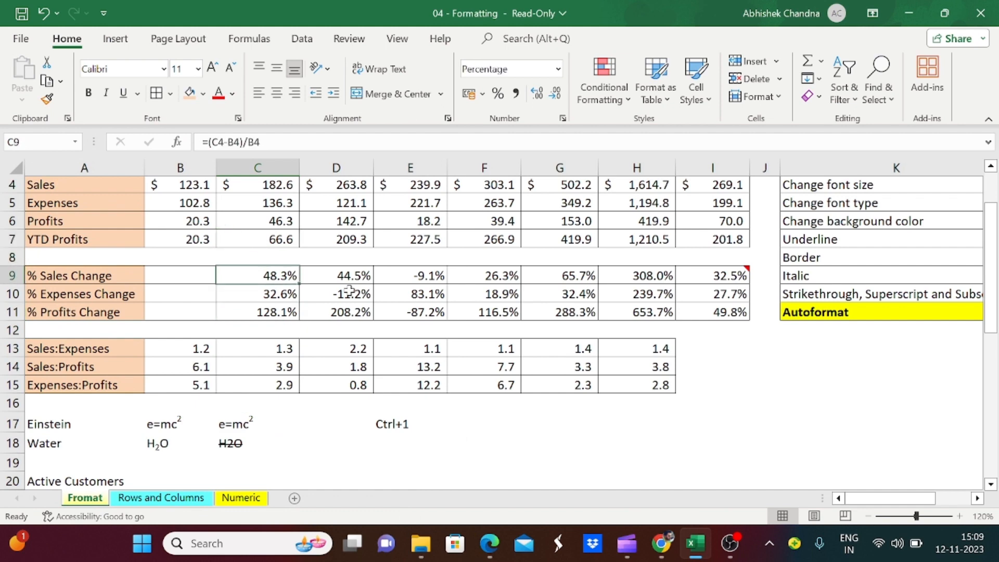
pyautogui.hotkey('ctrl', 'Up')
pyautogui.hotkey('ctrl', 'Up')
# Enter the number 100 in cell E19, two rows below the Ctrl+1 note.
pyautogui.press('Down')
pyautogui.press('Down')
pyautogui.press('Down')
pyautogui.press('Down')
pyautogui.press('Down')
pyautogui.press('Down')
pyautogui.press('Down')
pyautogui.press('Down')
pyautogui.press('Down')
pyautogui.press('Down')
pyautogui.press('Down')
pyautogui.press('Down')
pyautogui.press('Down')
pyautogui.press('Down')
pyautogui.press('Down')
pyautogui.press('Down')
pyautogui.press('Down')
pyautogui.press('Down')
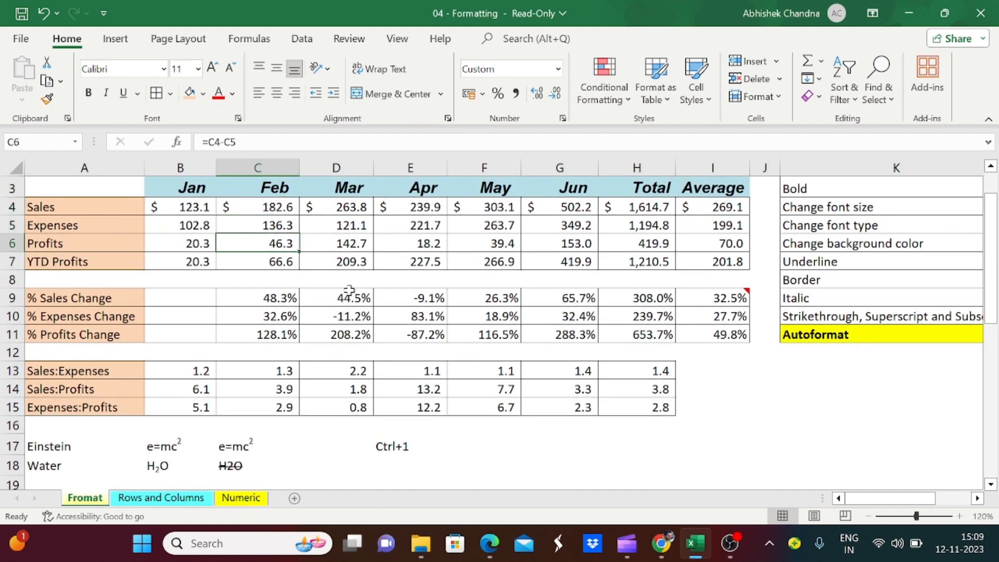
pyautogui.press('Right')
pyautogui.press('Right')
pyautogui.press('Up')
pyautogui.press('Up')
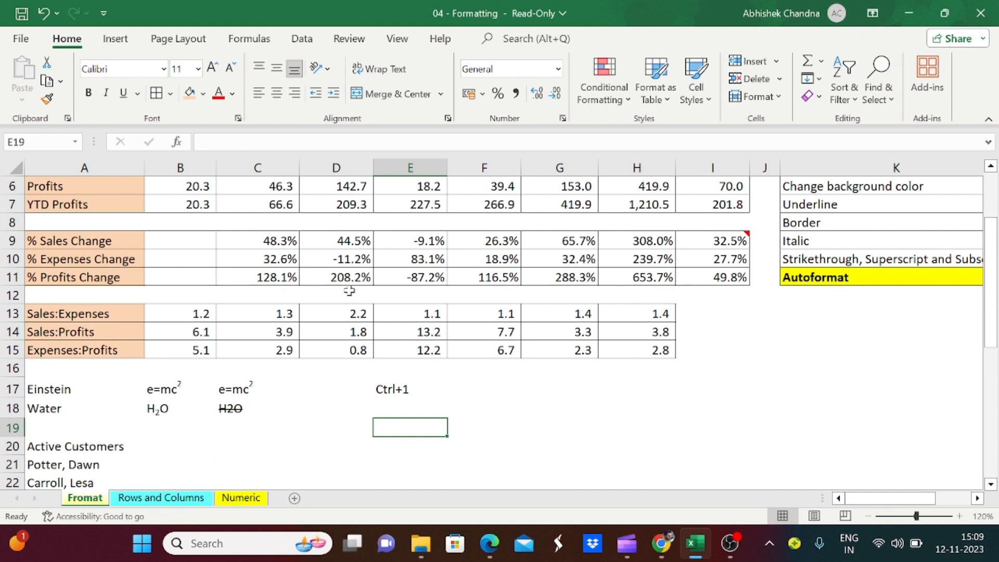
pyautogui.write('100')
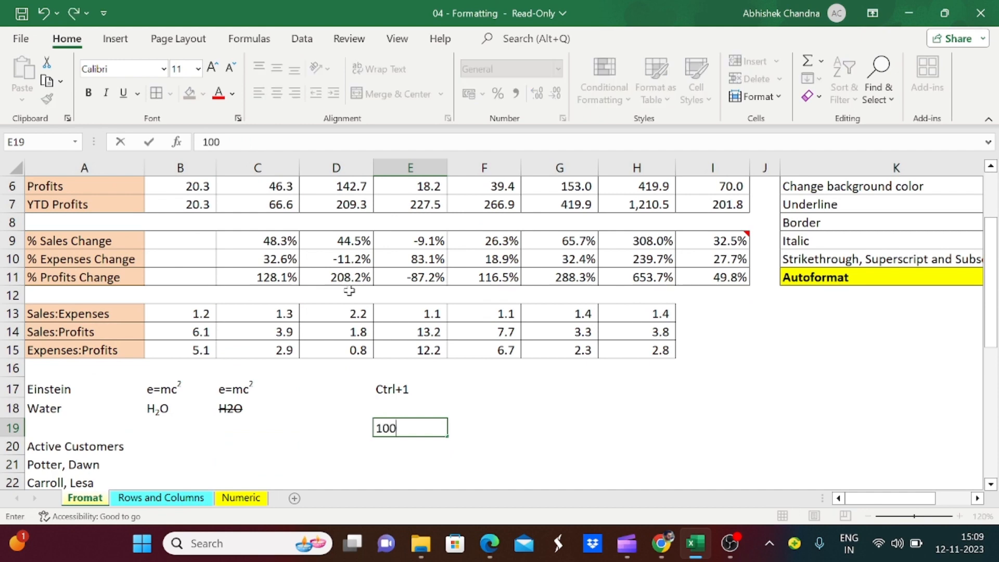
pyautogui.hotkey('ctrl', 'Return')
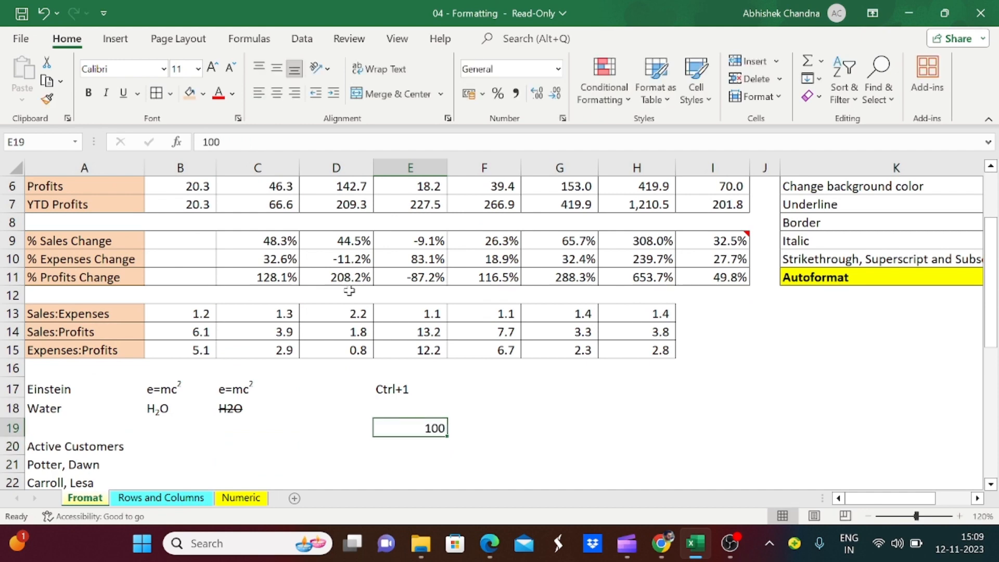
# Format cell E19 with the Number category and 2 decimal places.
pyautogui.hotkey('ctrl', '1')
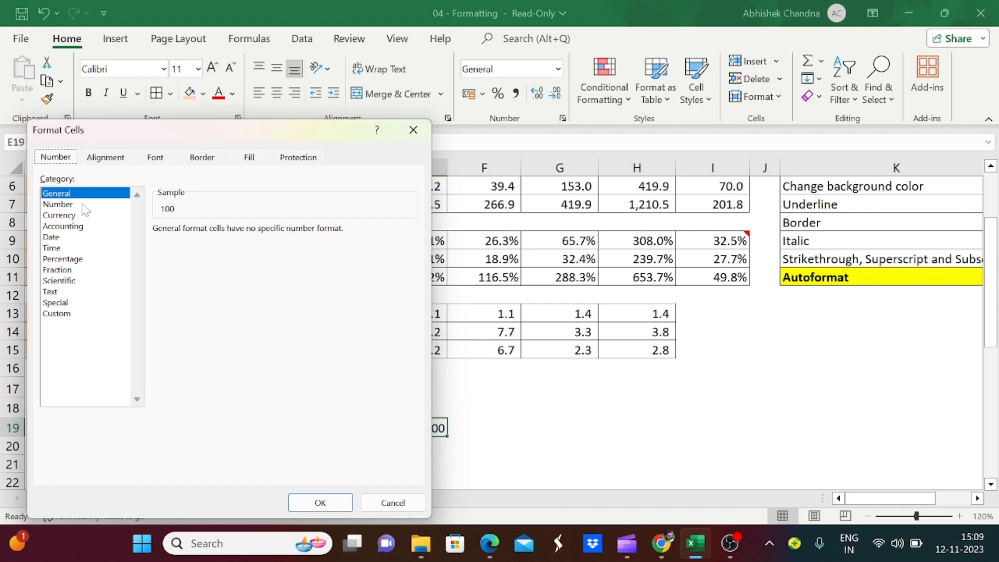
pyautogui.click(58, 205)
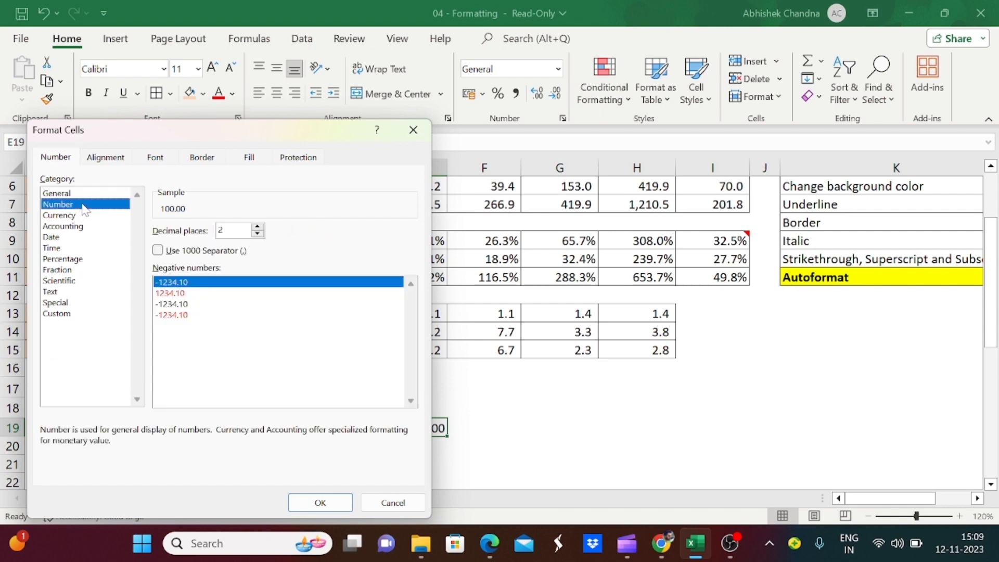
pyautogui.click(320, 502)
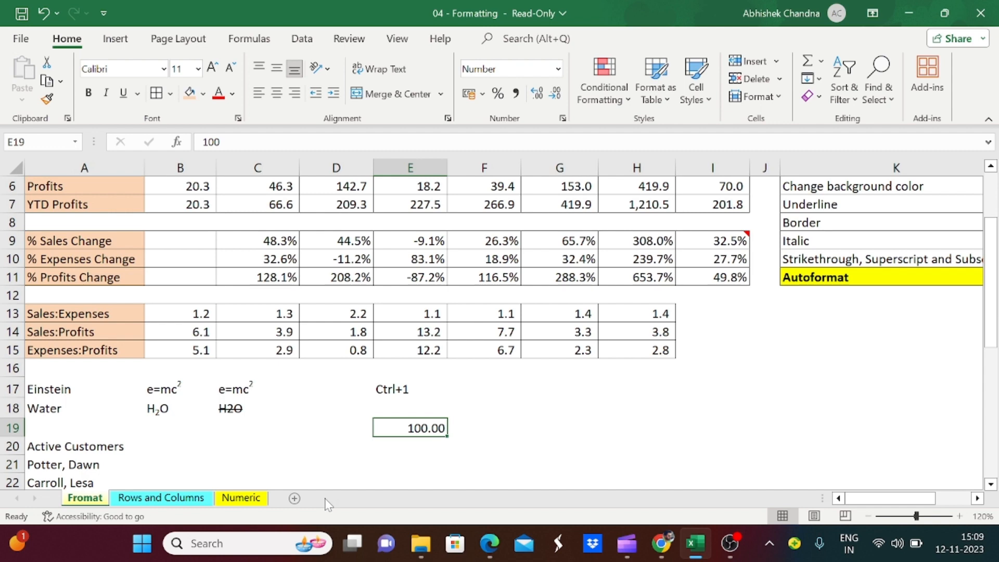
# Format cell E19 as Currency with the ₹ symbol and 2 decimal places.
pyautogui.hotkey('ctrl', '1')
pyautogui.click(66, 216)
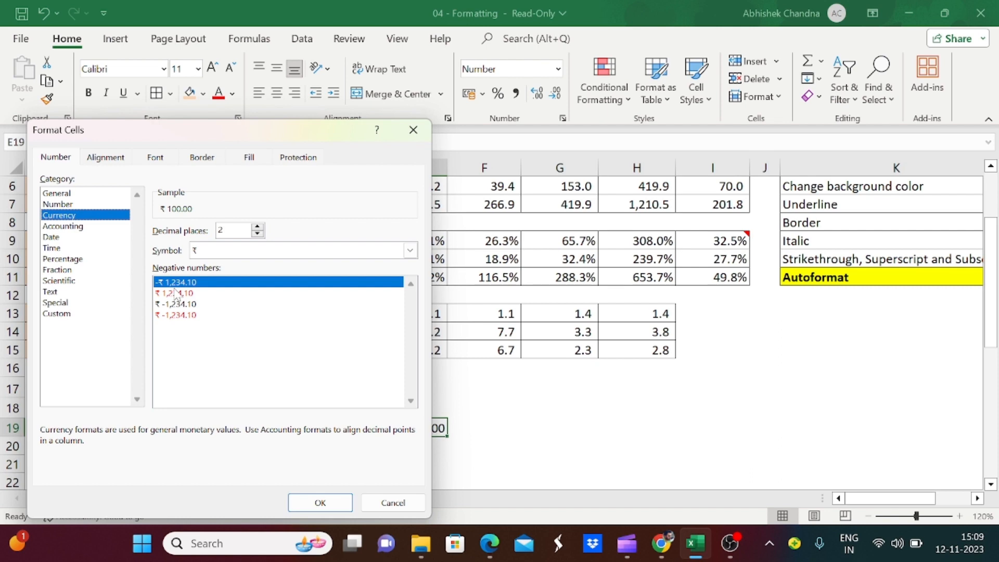
pyautogui.click(315, 503)
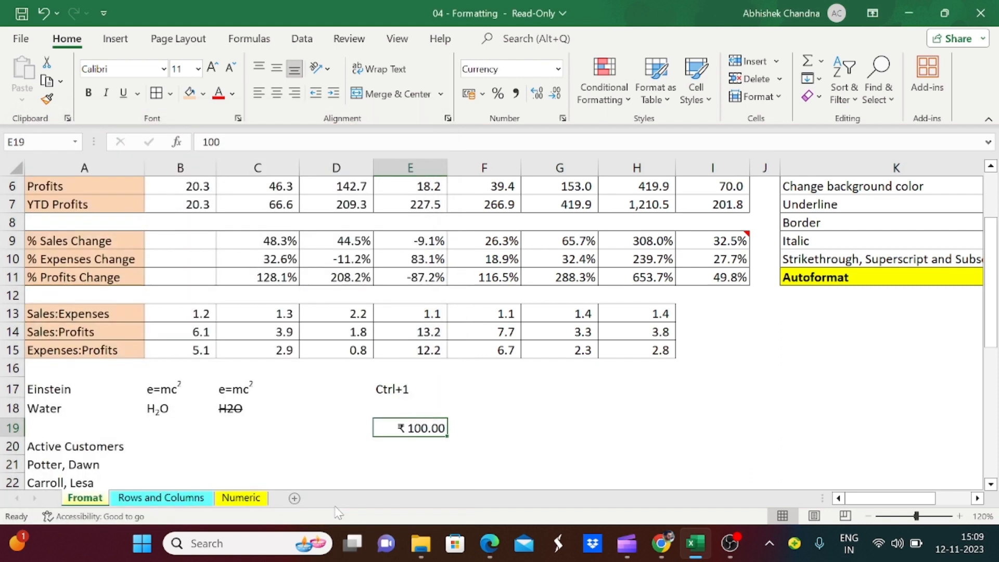
# Format cell E19 as a Date with the *14-03-2012 type and English (India) locale.
pyautogui.hotkey('ctrl', '1')
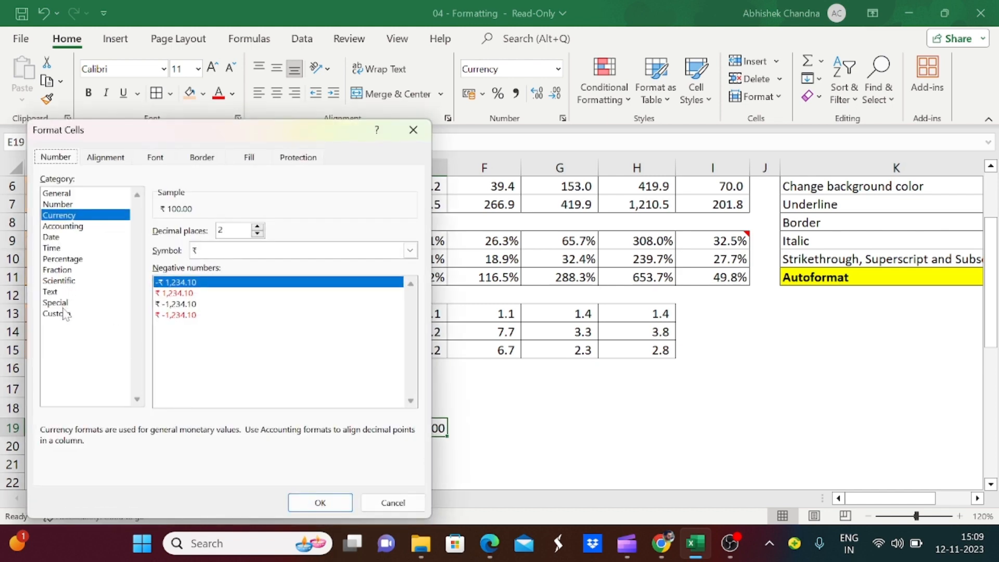
pyautogui.click(68, 293)
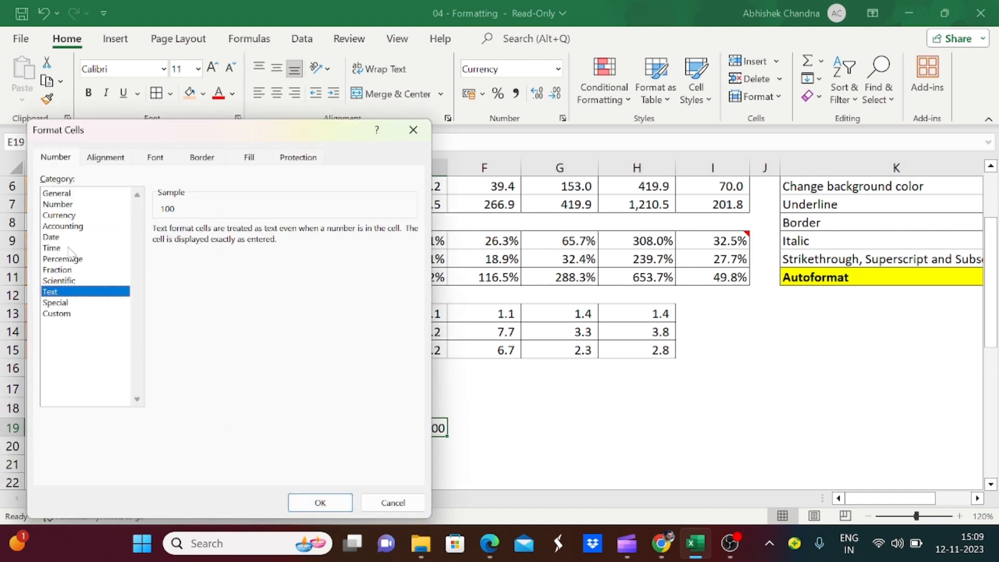
pyautogui.click(70, 249)
pyautogui.click(70, 227)
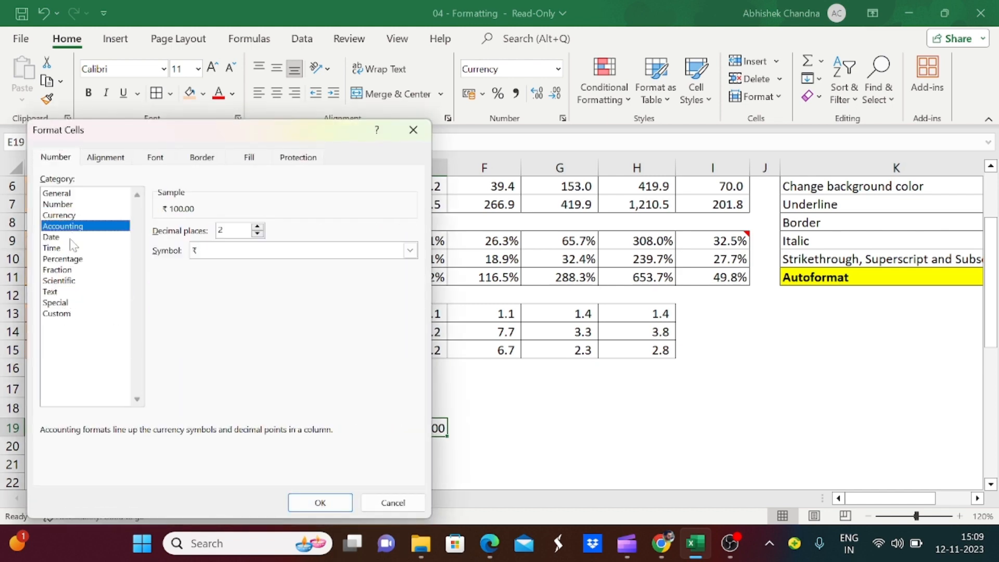
pyautogui.click(71, 249)
pyautogui.click(74, 238)
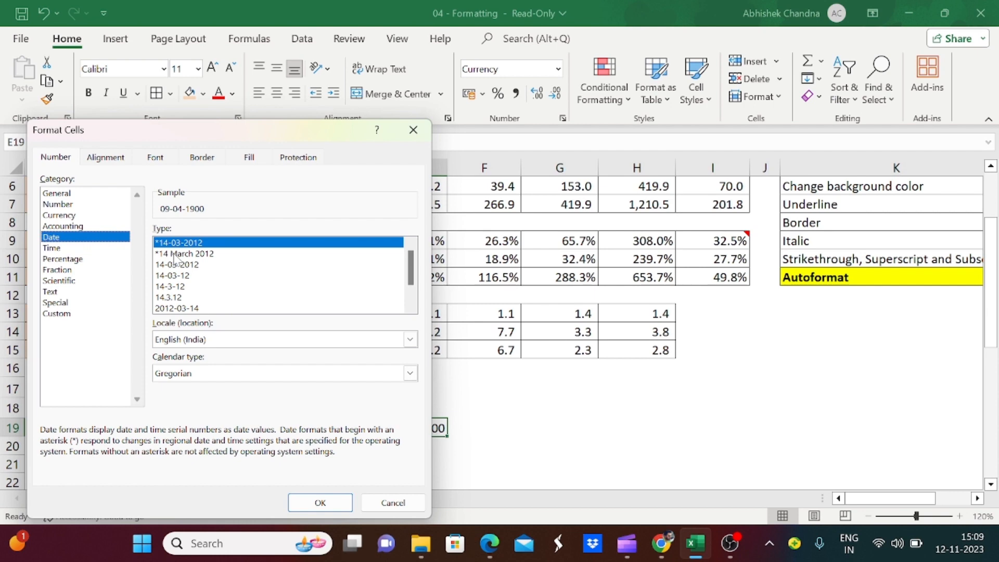
pyautogui.click(321, 503)
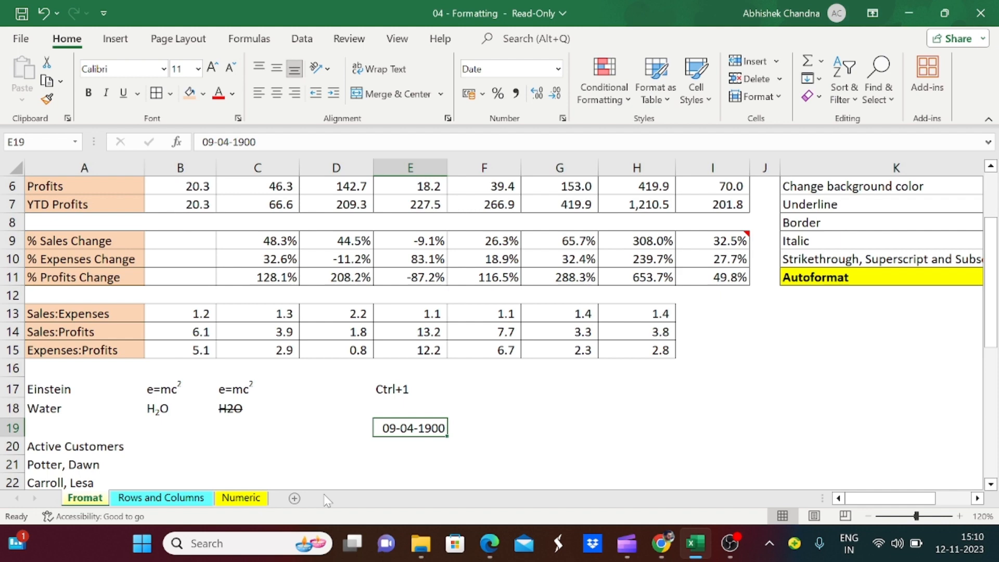
# Review the Date settings and the list of available number formats for E19, without changing anything.
pyautogui.hotkey('ctrl', '1')
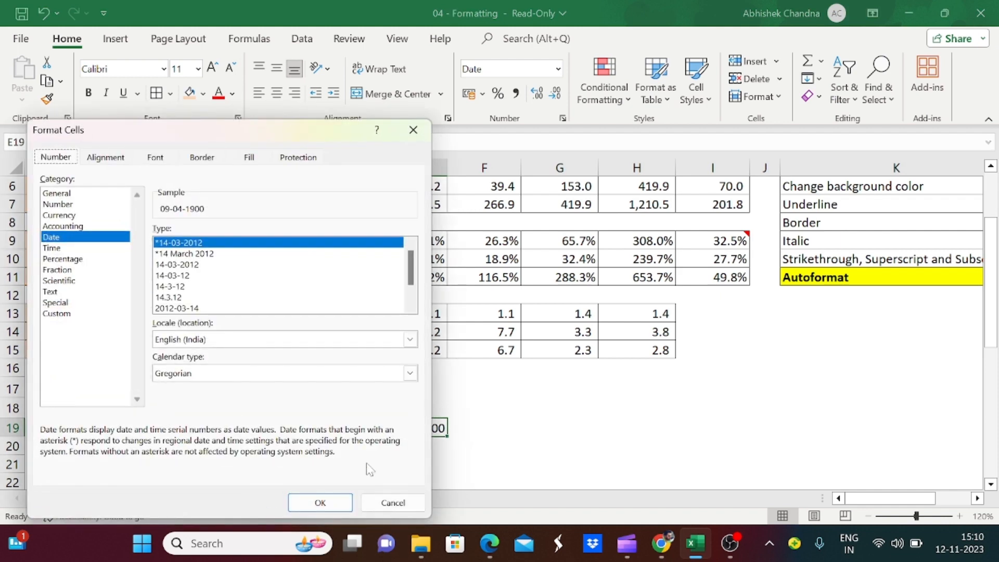
pyautogui.click(394, 503)
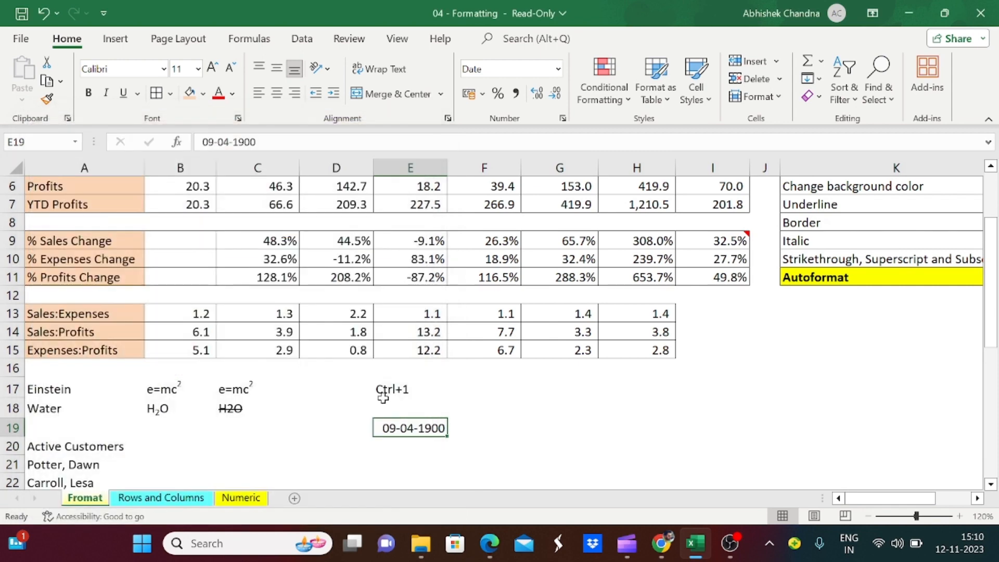
pyautogui.click(558, 70)
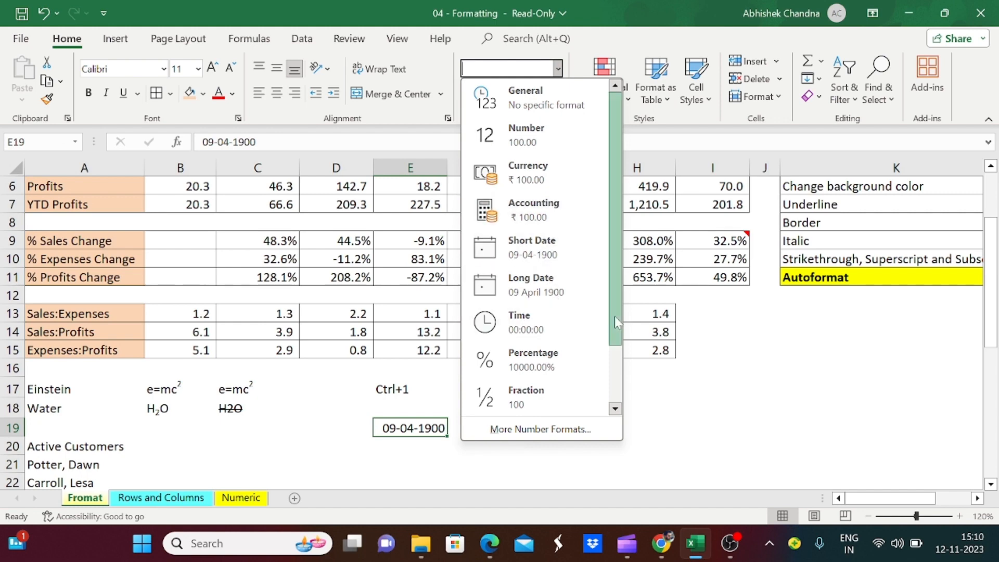
pyautogui.scroll(-3, 614, 317)
pyautogui.click(540, 429)
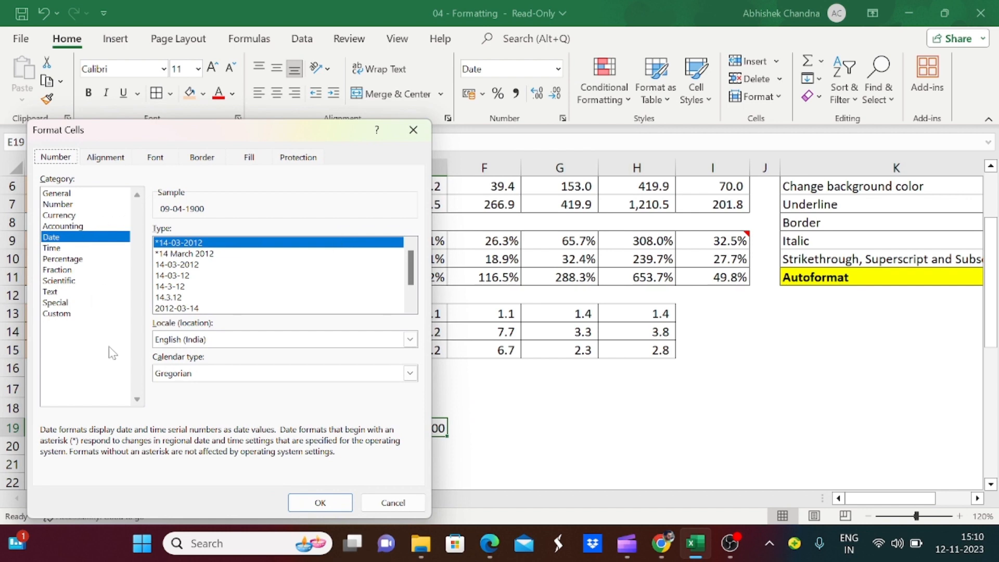
pyautogui.click(385, 502)
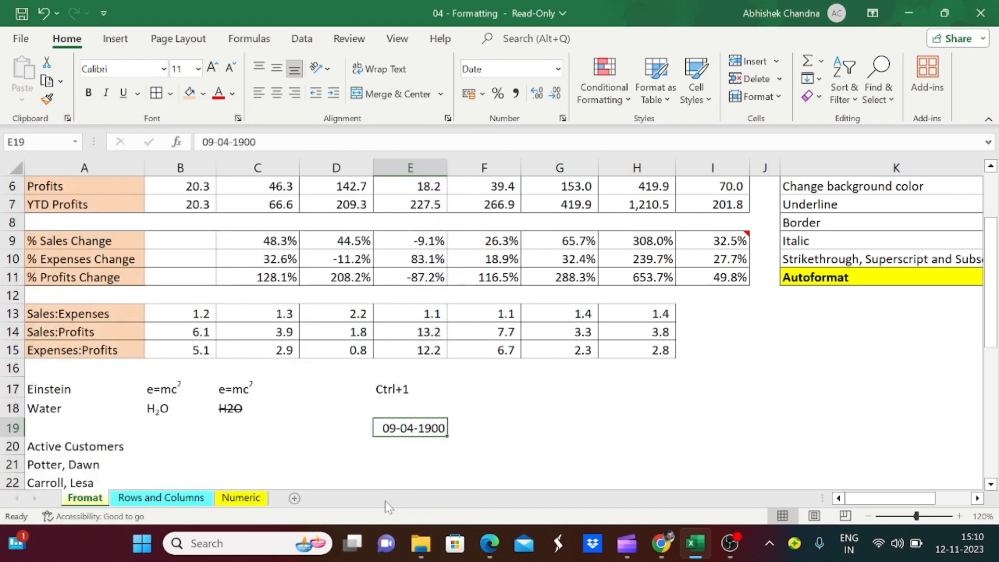
# Clear the contents of cell E19 and go back up to cell A3 in the projections table.
pyautogui.press('Delete')
pyautogui.press('Up')
pyautogui.press('Up')
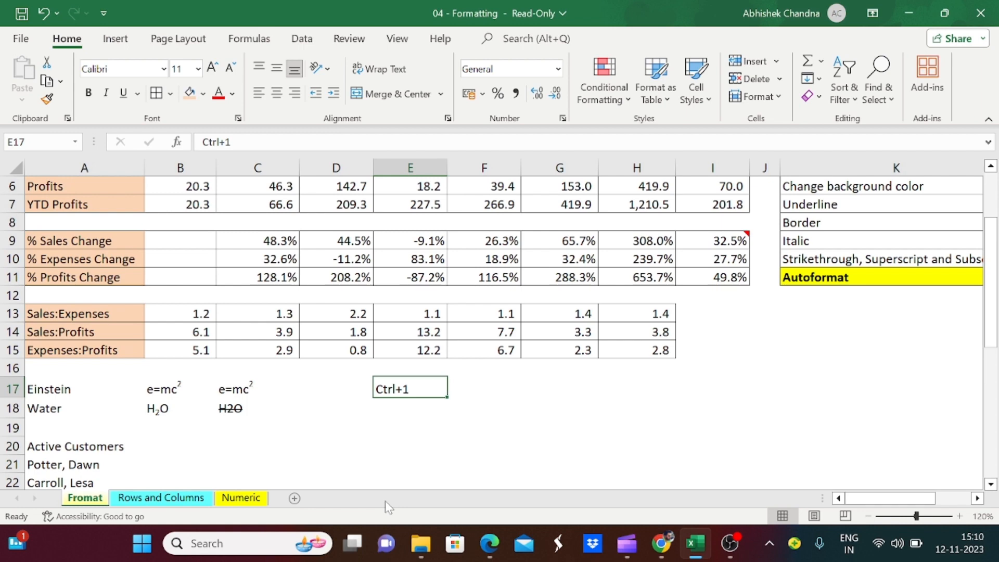
pyautogui.press('Up')
pyautogui.press('Up')
pyautogui.press('Up')
pyautogui.press('Up')
pyautogui.press('Up')
pyautogui.press('Up')
pyautogui.press('Up')
pyautogui.press('Up')
pyautogui.press('Up')
pyautogui.press('Up')
pyautogui.press('Up')
pyautogui.press('Up')
pyautogui.press('Up')
pyautogui.press('Up')
pyautogui.press('Up')
pyautogui.press('Up')
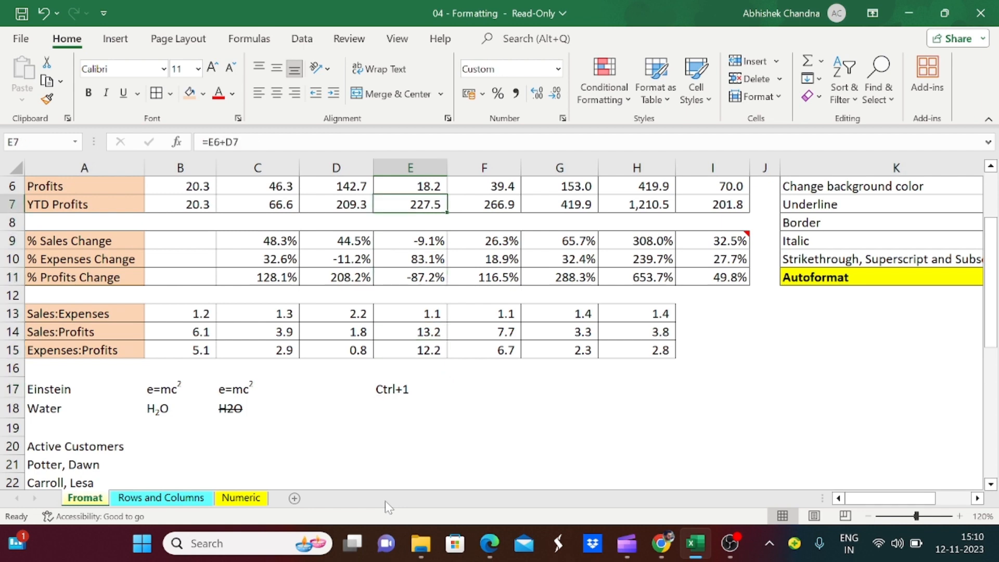
pyautogui.press('Down')
pyautogui.press('Down')
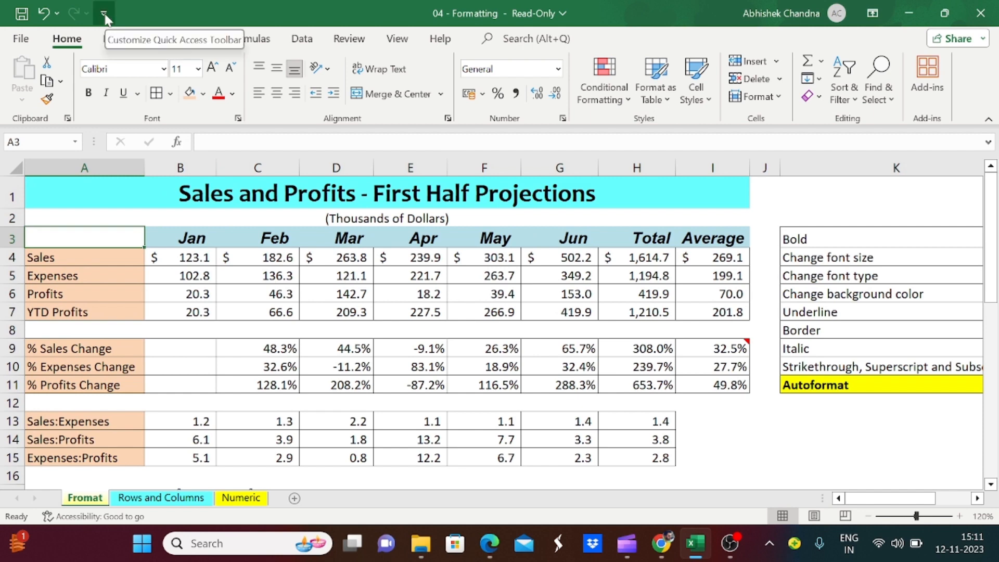
# Look at the Quick Access Toolbar settings in Excel Options, leaving them without changes.
pyautogui.click(21, 38)
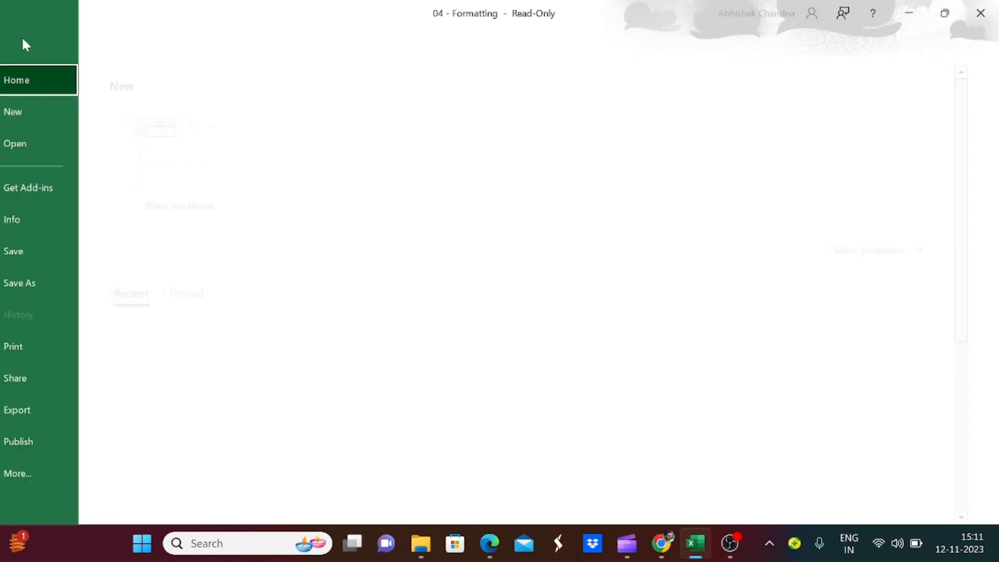
pyautogui.click(57, 483)
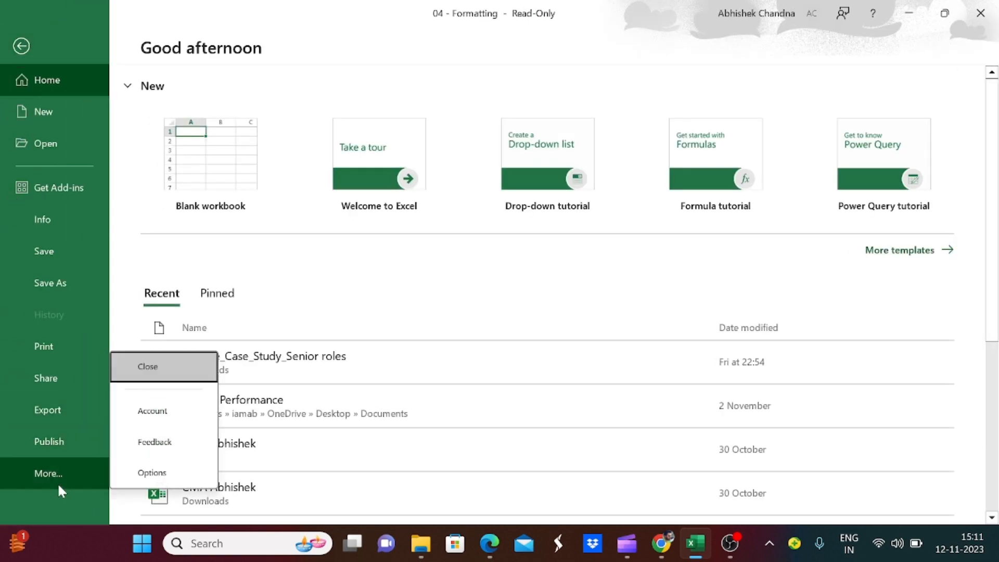
pyautogui.click(142, 472)
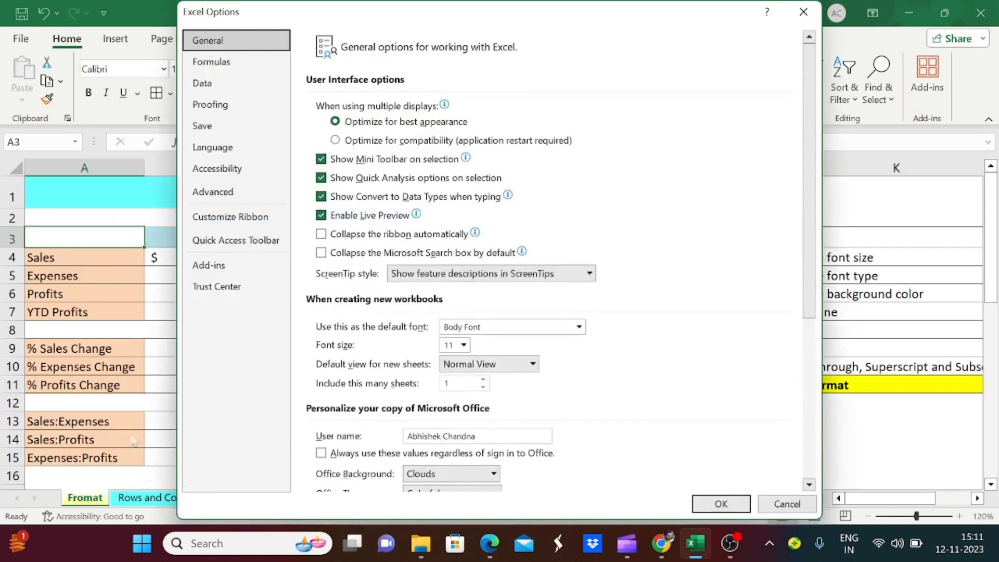
pyautogui.click(222, 251)
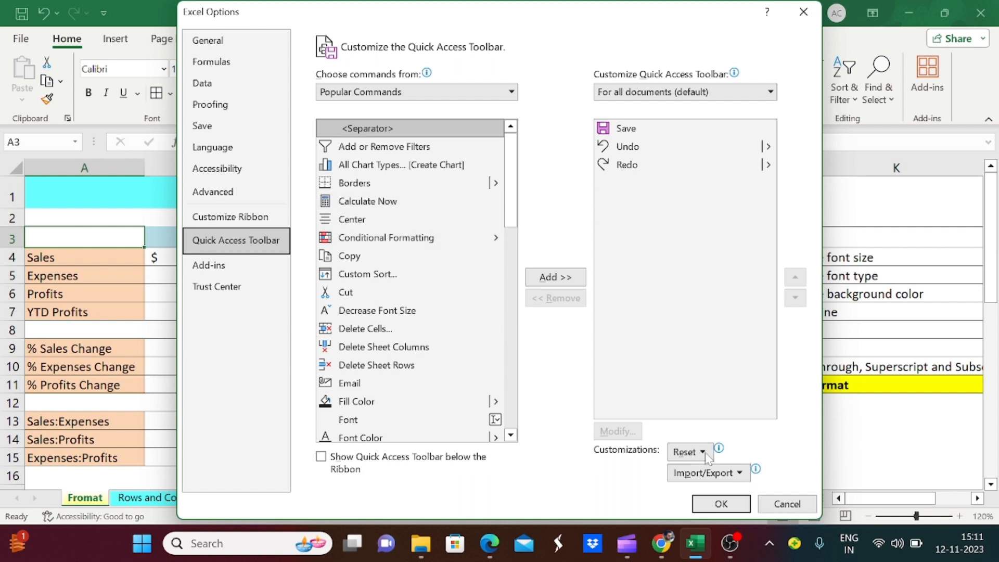
pyautogui.click(789, 504)
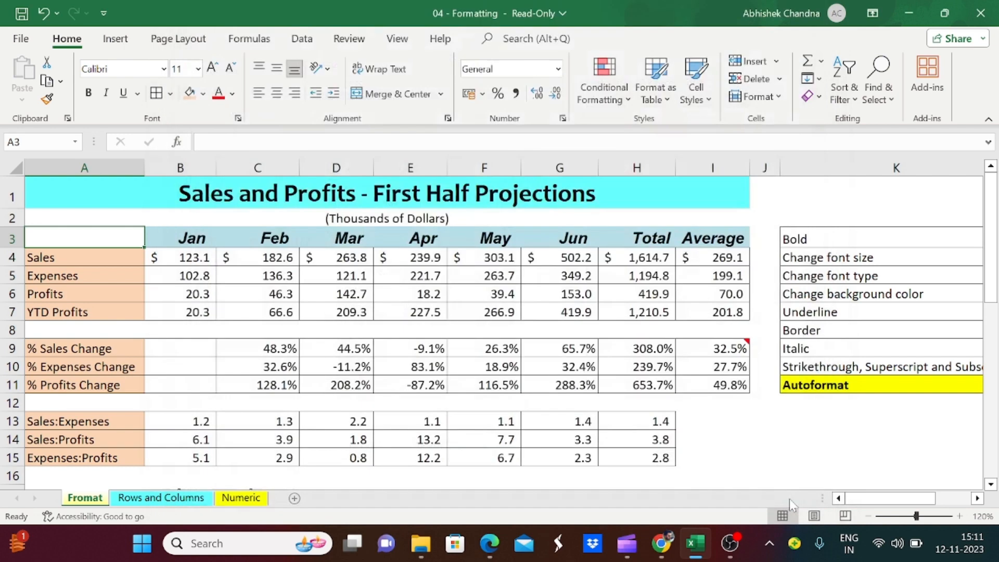
# Add the AutoFormat command from Commands Not in the Ribbon to the Quick Access Toolbar for all documents.
pyautogui.click(20, 41)
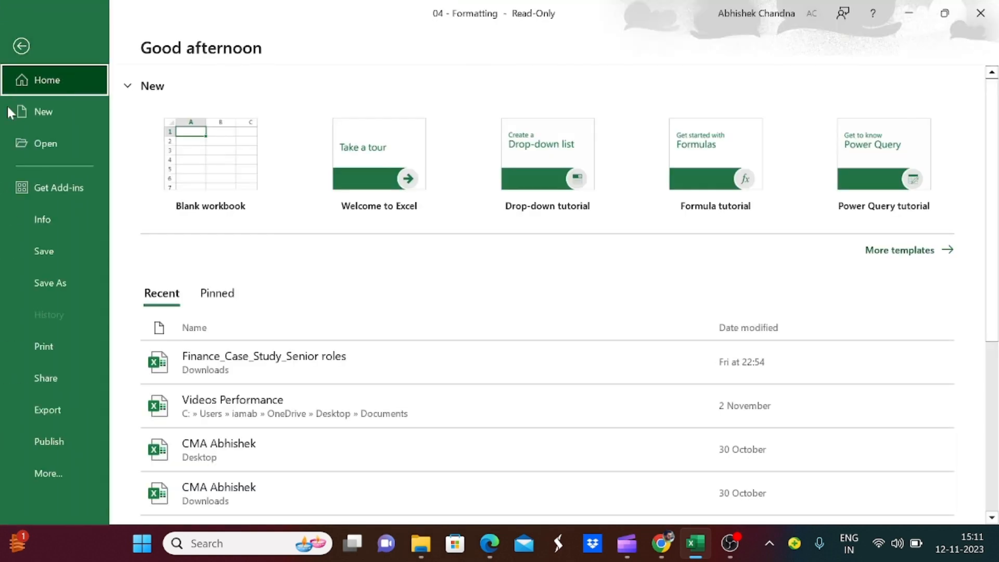
pyautogui.click(47, 475)
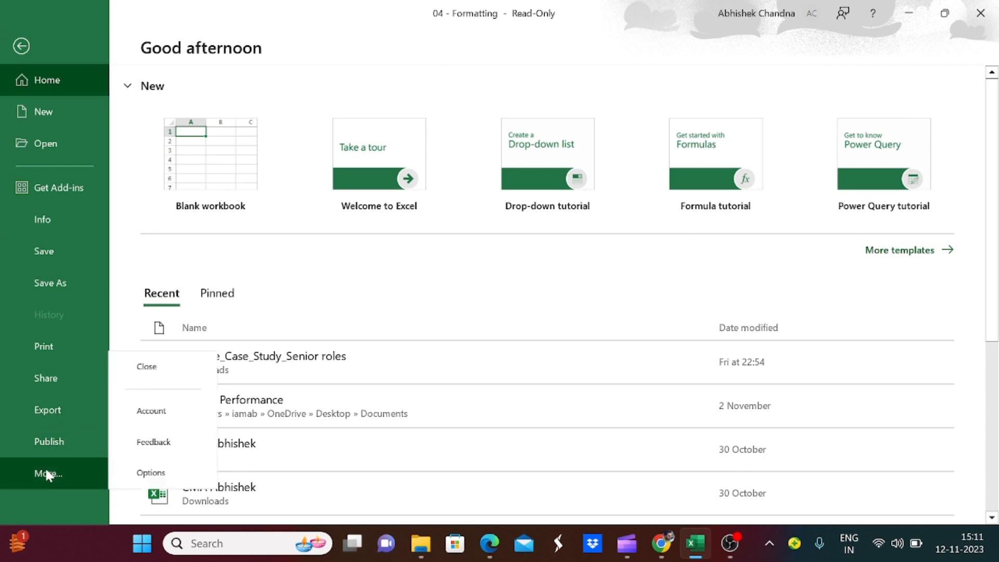
pyautogui.click(153, 472)
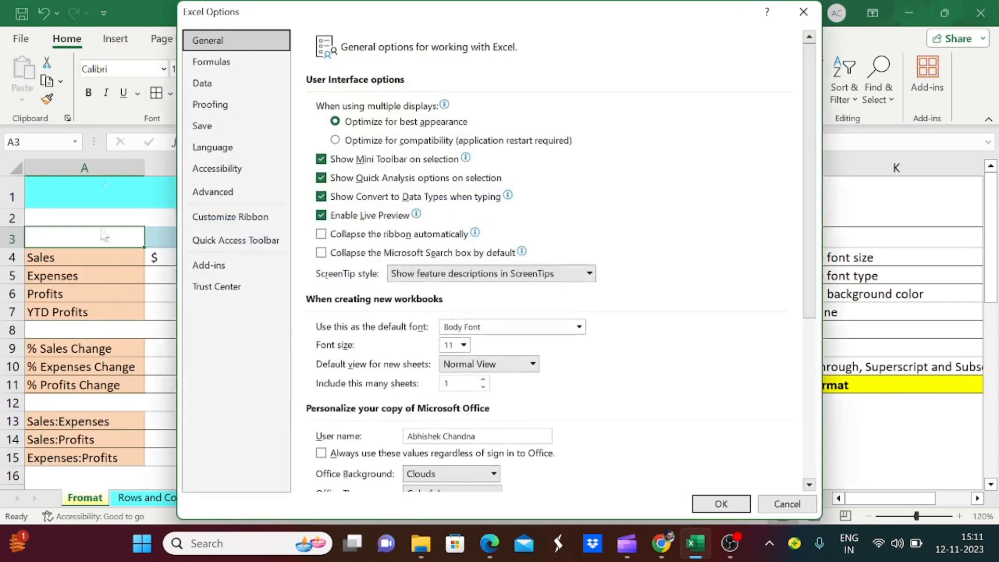
pyautogui.click(232, 241)
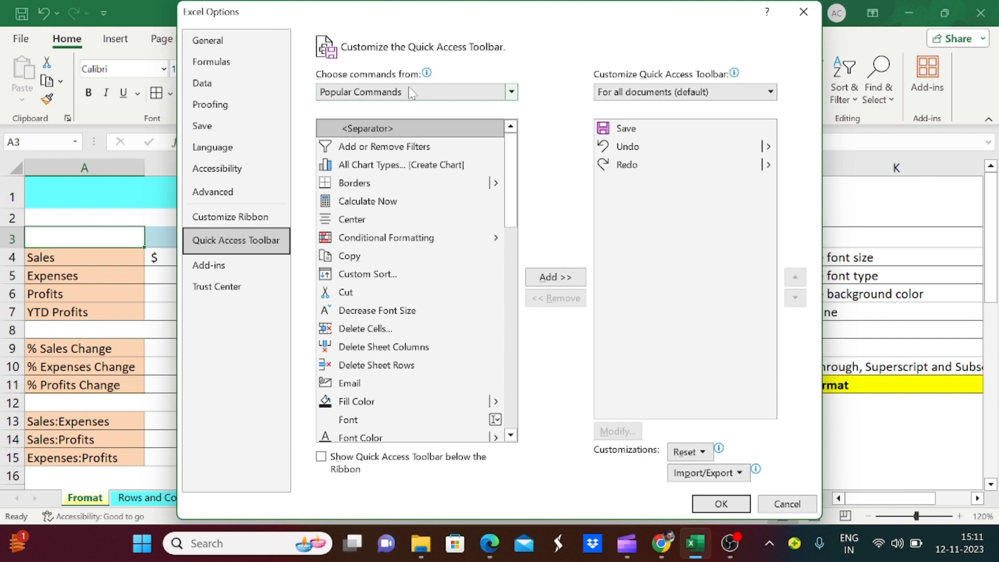
pyautogui.click(512, 93)
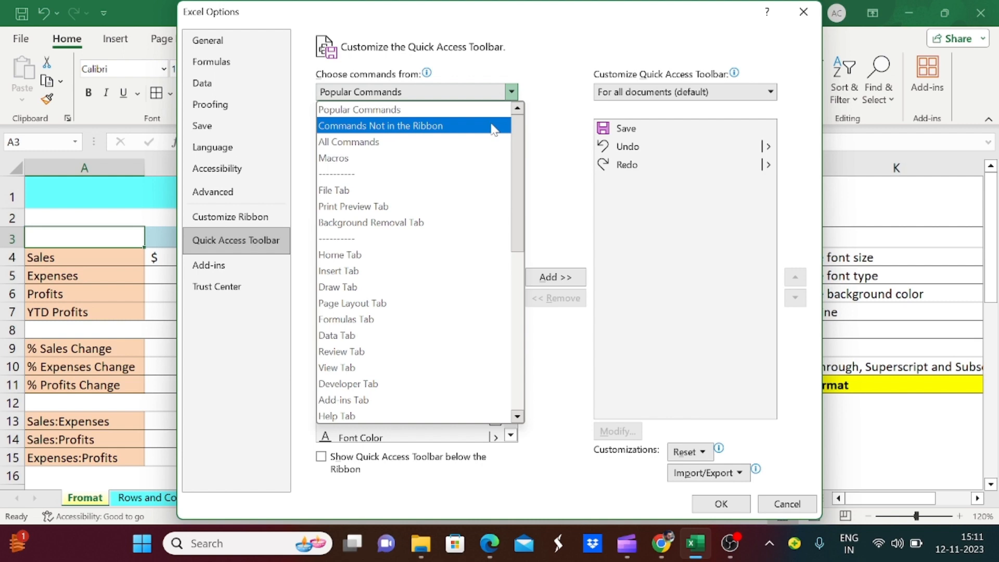
pyautogui.click(494, 130)
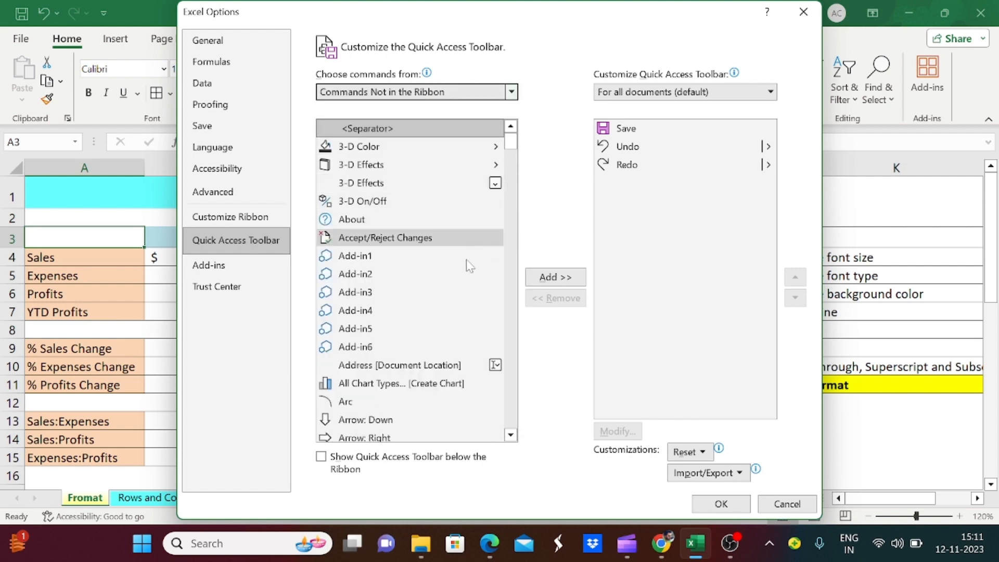
pyautogui.scroll(-2, 466, 289)
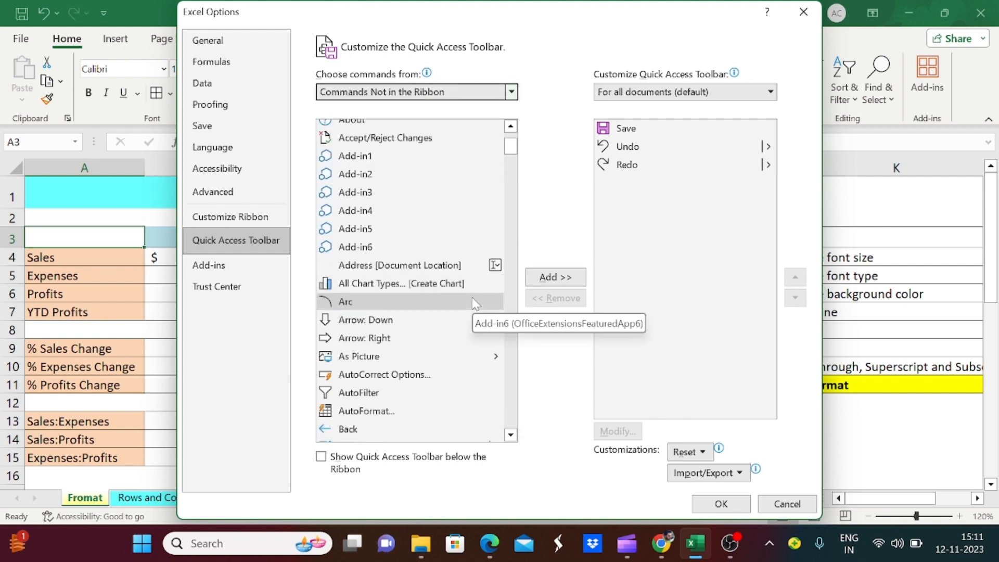
pyautogui.scroll(-1, 466, 301)
pyautogui.click(414, 391)
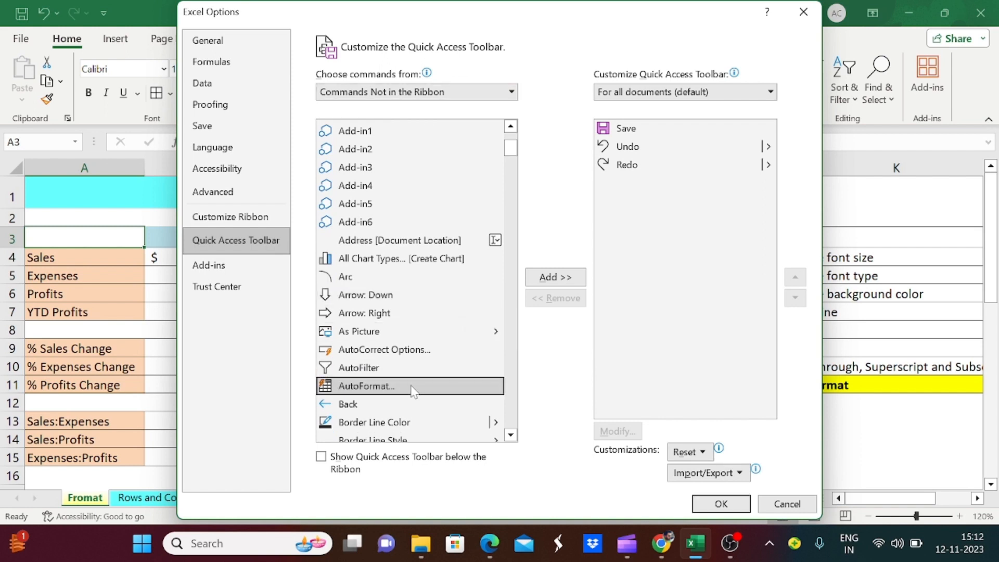
pyautogui.click(547, 281)
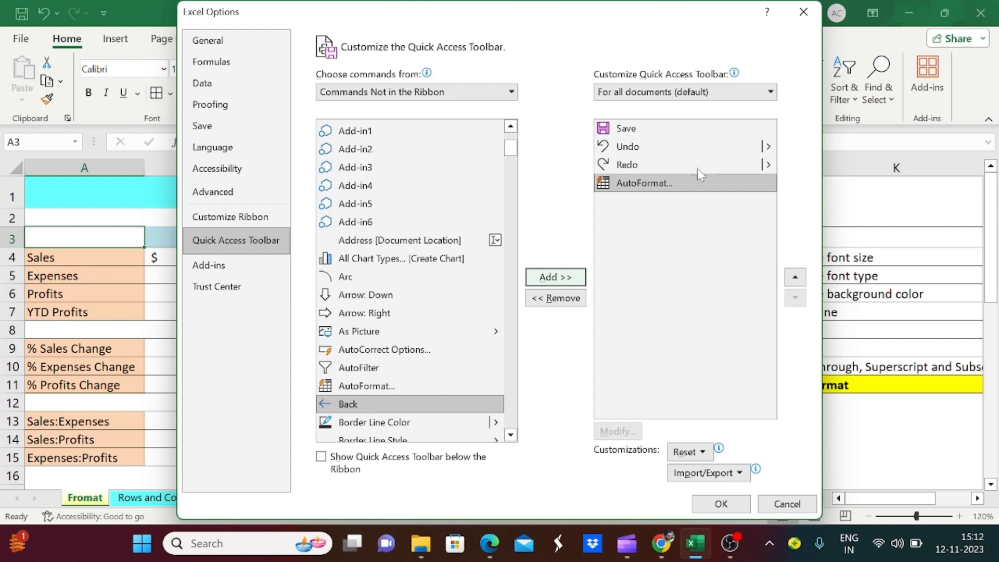
pyautogui.click(720, 503)
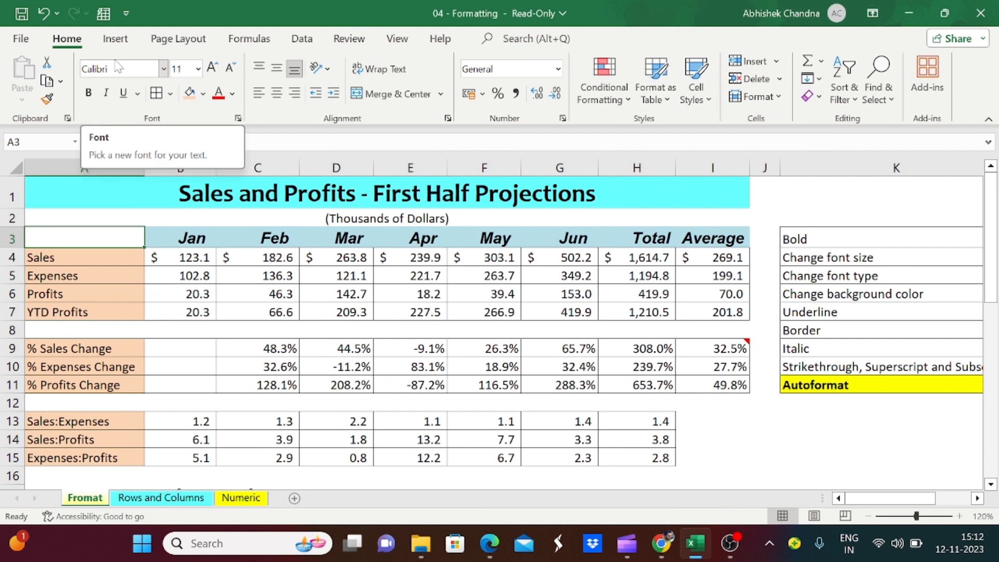
# Apply the List 2 AutoFormat style to the projections table in cells A3:I7.
pyautogui.hotkey('shift', 'Right')
pyautogui.hotkey('shift', 'Right')
pyautogui.hotkey('shift', 'Right')
pyautogui.hotkey('shift', 'Right')
pyautogui.hotkey('shift', 'Right')
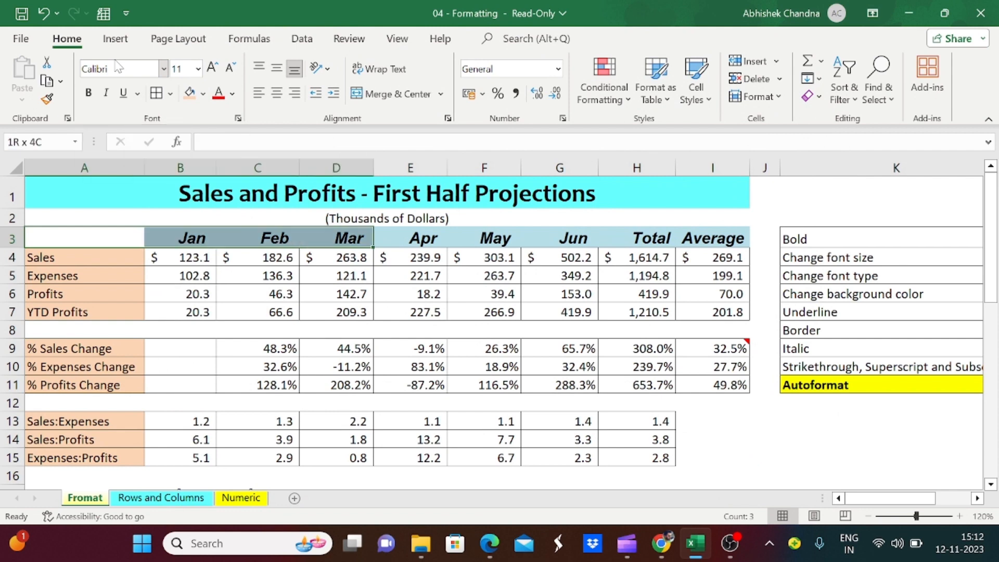
pyautogui.hotkey('shift', 'Right')
pyautogui.hotkey('shift', 'Right')
pyautogui.hotkey('shift', 'Right')
pyautogui.hotkey('shift', 'Down')
pyautogui.hotkey('shift', 'Down')
pyautogui.hotkey('shift', 'Down')
pyautogui.hotkey('shift', 'Down')
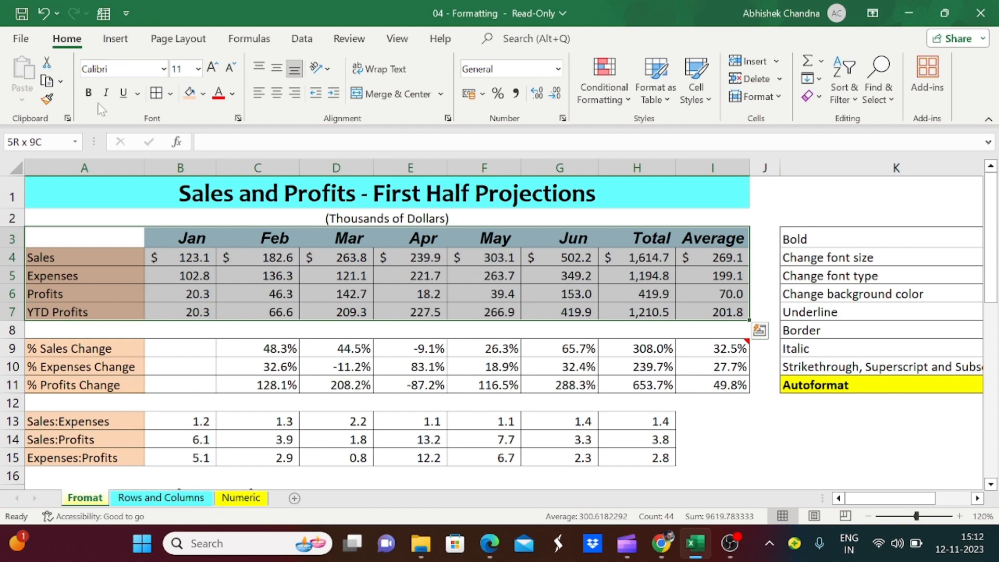
pyautogui.click(104, 16)
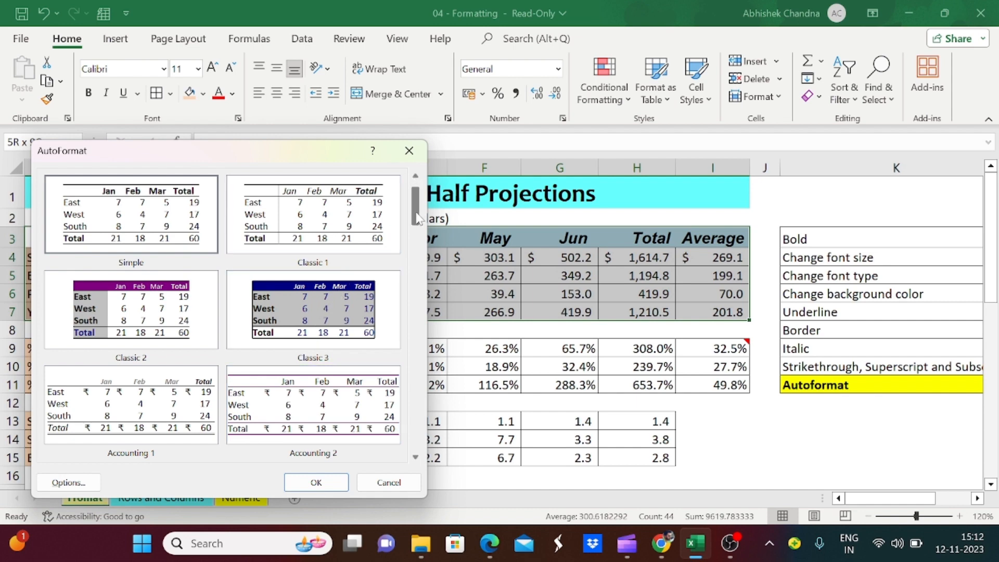
pyautogui.moveTo(416, 218); pyautogui.dragTo(421, 352)
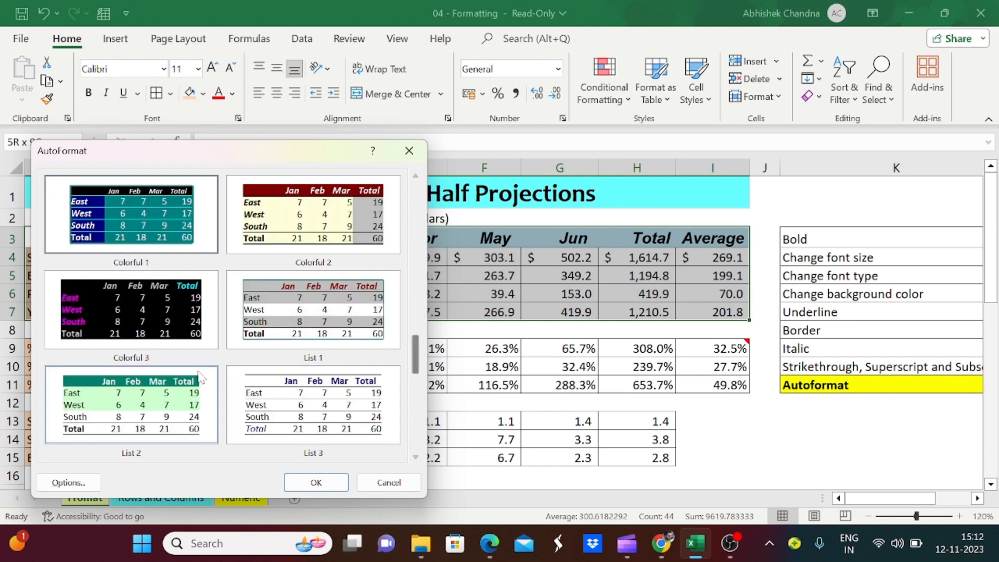
pyautogui.click(174, 397)
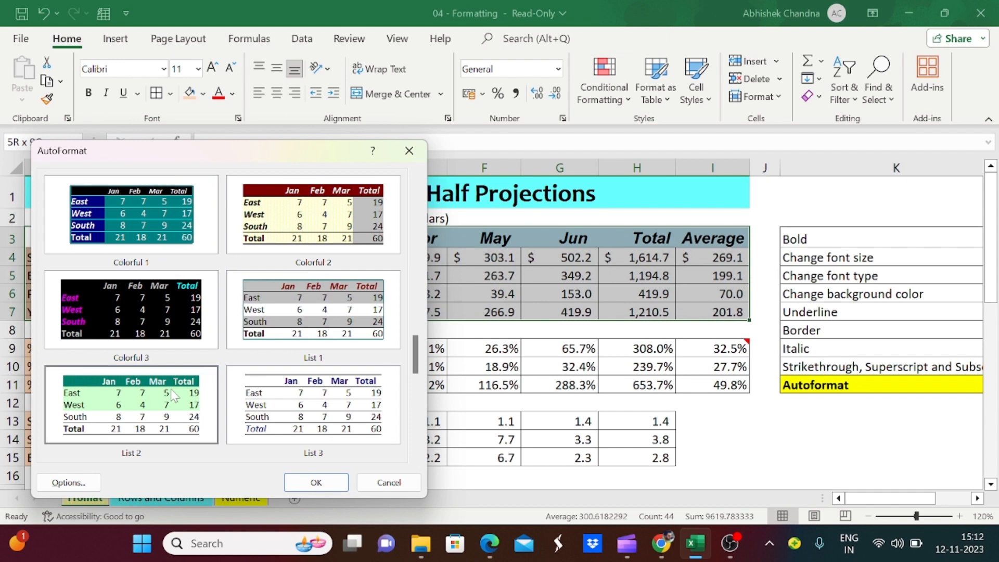
pyautogui.click(318, 483)
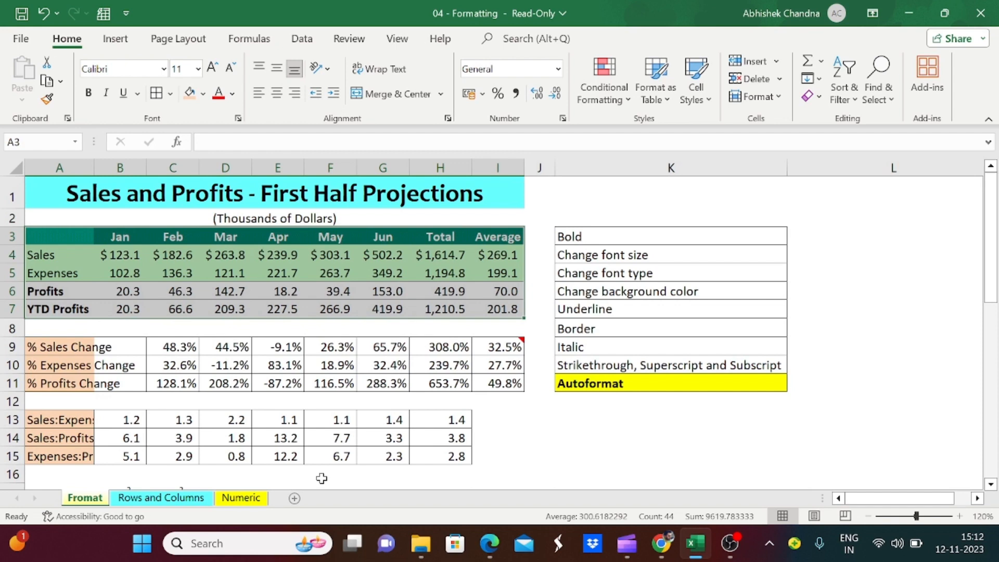
# Review the AutoFormatted projections table, going through its row labels, the YTD Profits row and the header row.
pyautogui.press('Down')
pyautogui.press('Down')
pyautogui.press('Down')
pyautogui.press('Down')
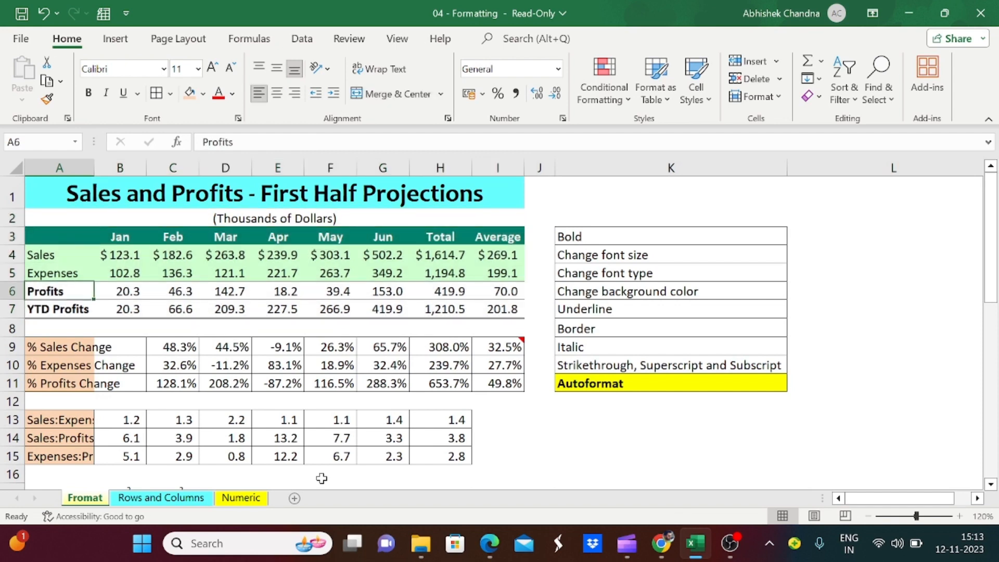
pyautogui.press('Right')
pyautogui.press('Right')
pyautogui.press('Right')
pyautogui.press('Right')
pyautogui.press('Right')
pyautogui.press('Right')
pyautogui.press('Right')
pyautogui.press('Right')
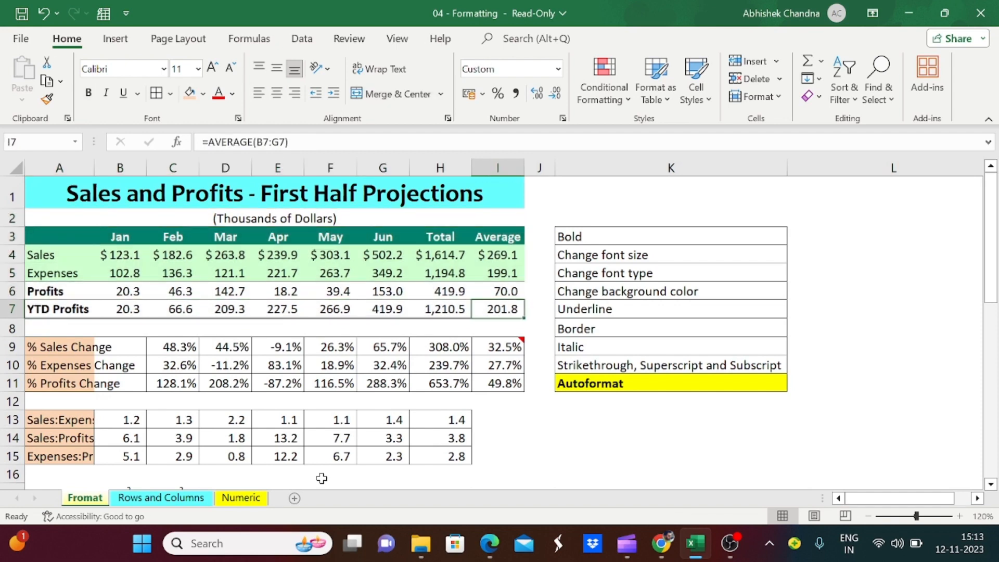
pyautogui.hotkey('ctrl', 'Up')
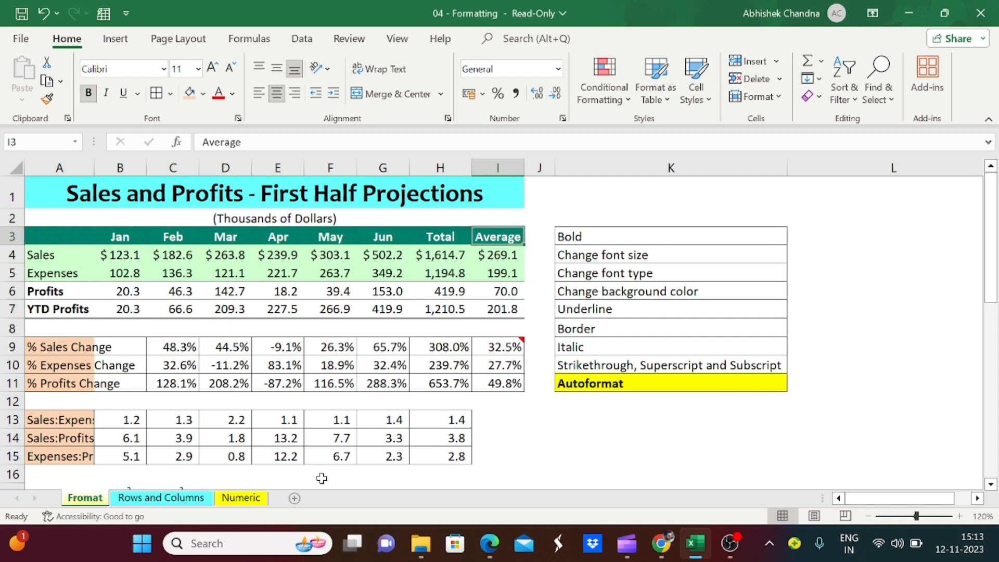
pyautogui.press('Left')
pyautogui.press('Left')
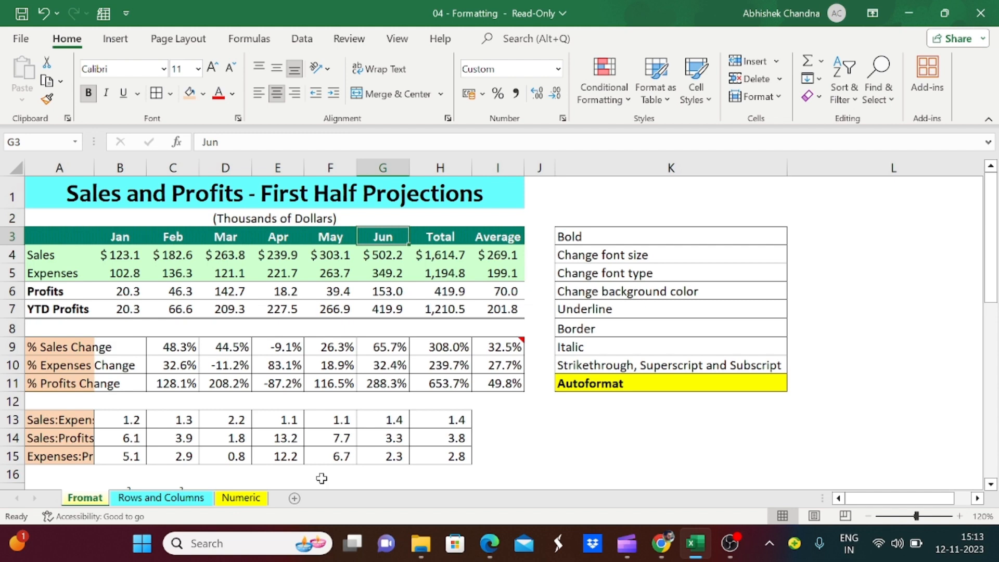
pyautogui.press('Right')
pyautogui.press('Right')
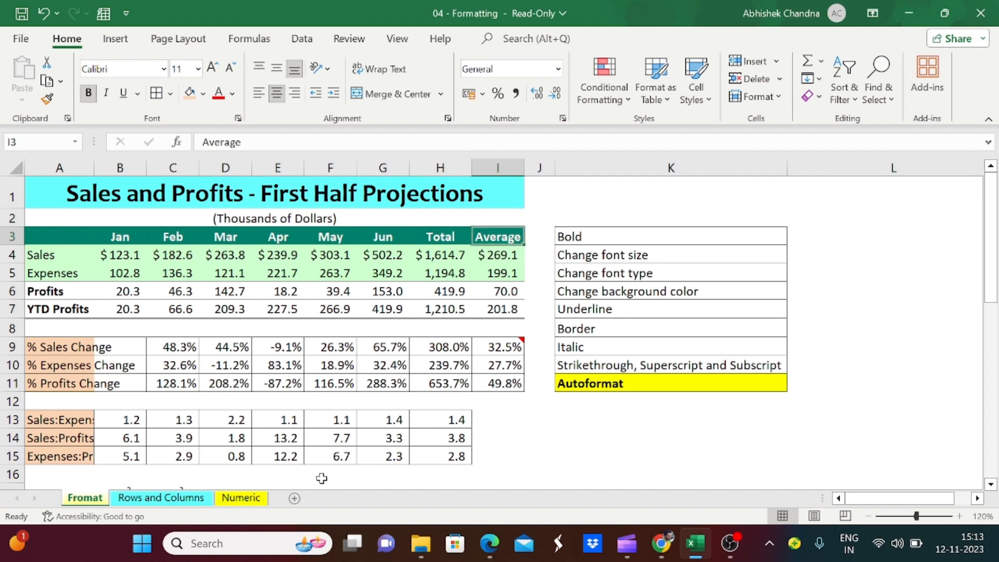